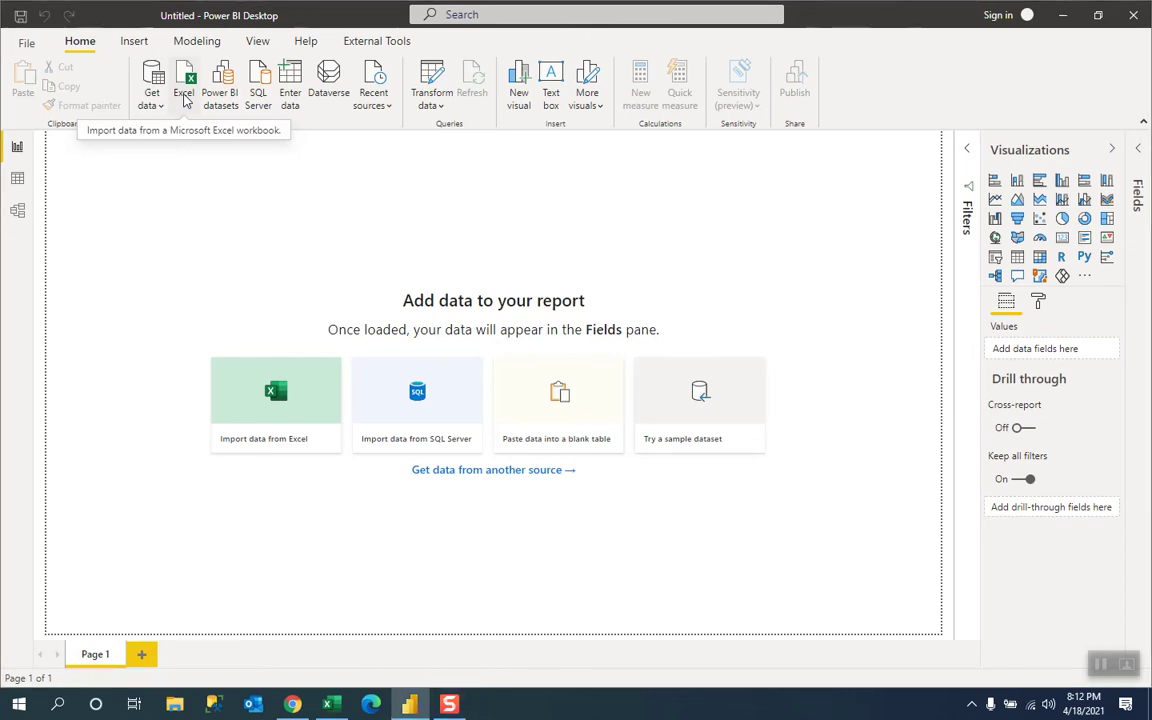
# Step: Open the Excel workbook "Creating Sample Data to Practice Pivot Table…" from the SAMPLEDATA folder as a data source
pyautogui.click(184, 95)
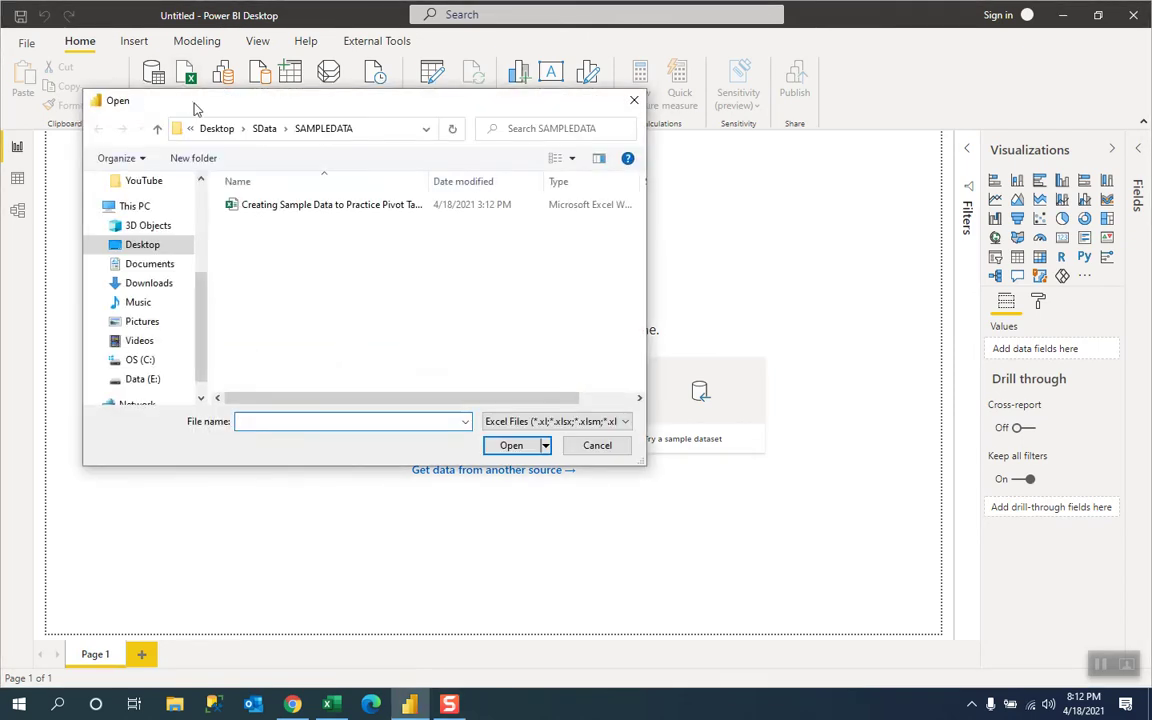
pyautogui.moveTo(213, 113); pyautogui.dragTo(330, 210)
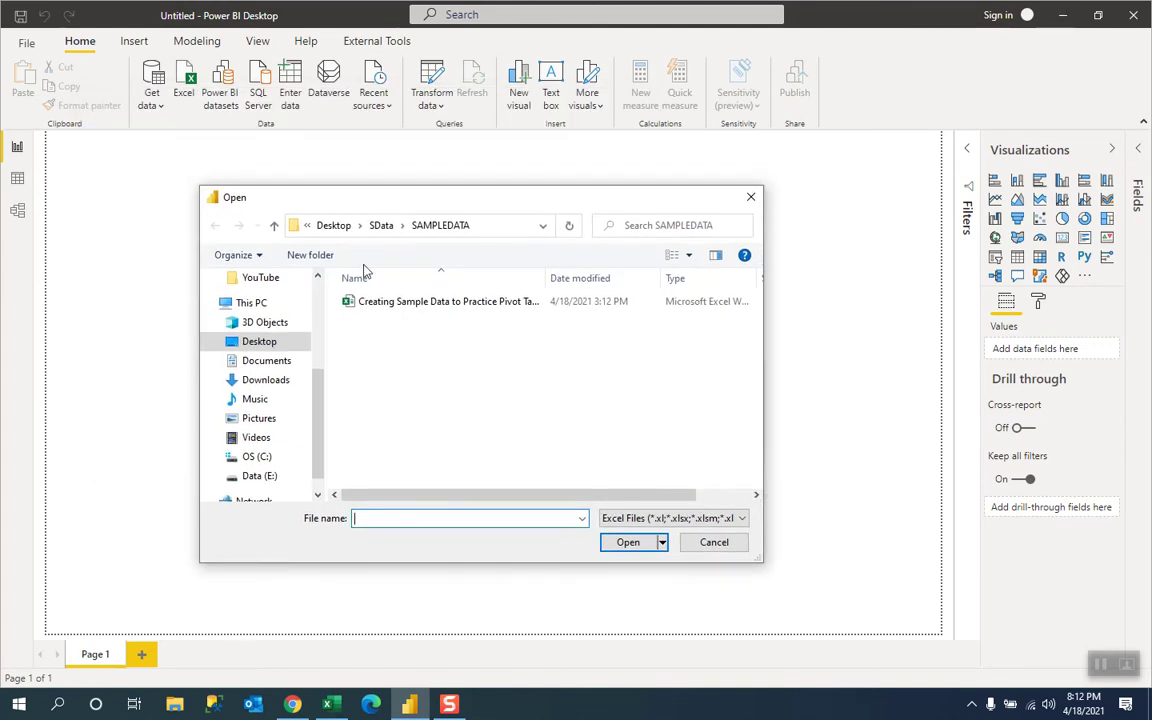
pyautogui.click(428, 306)
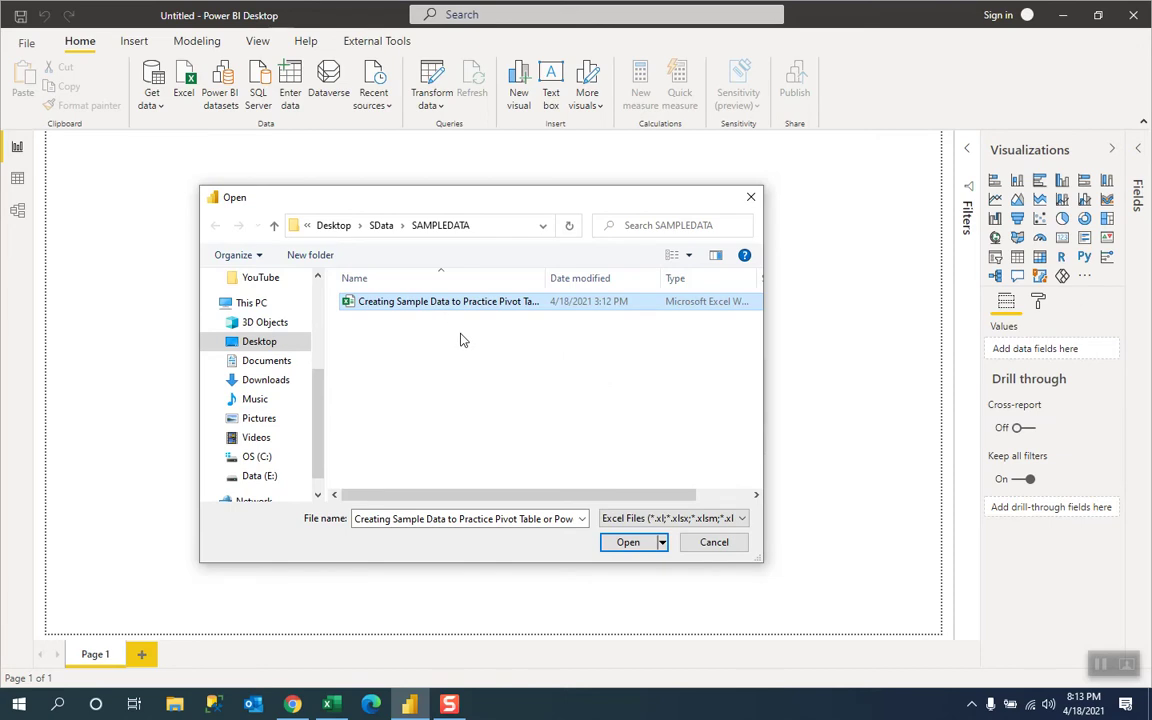
pyautogui.click(634, 545)
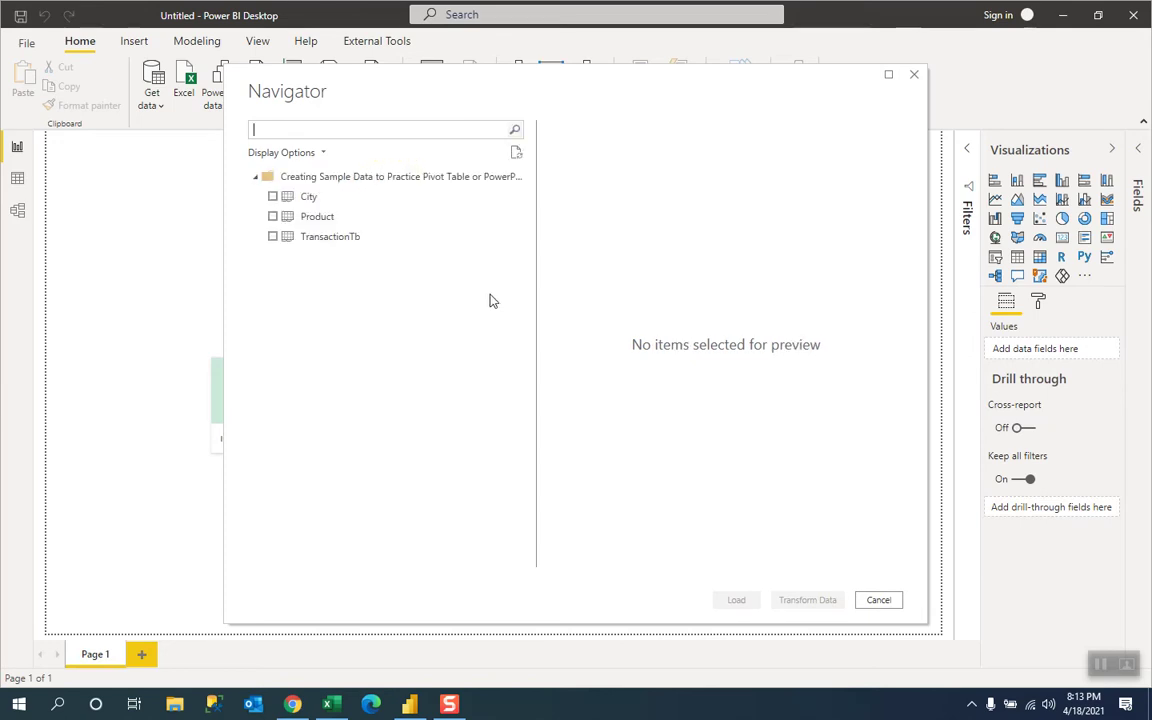
# Step: Load the Product and TransactionTb tables from the workbook into the report
pyautogui.click(271, 221)
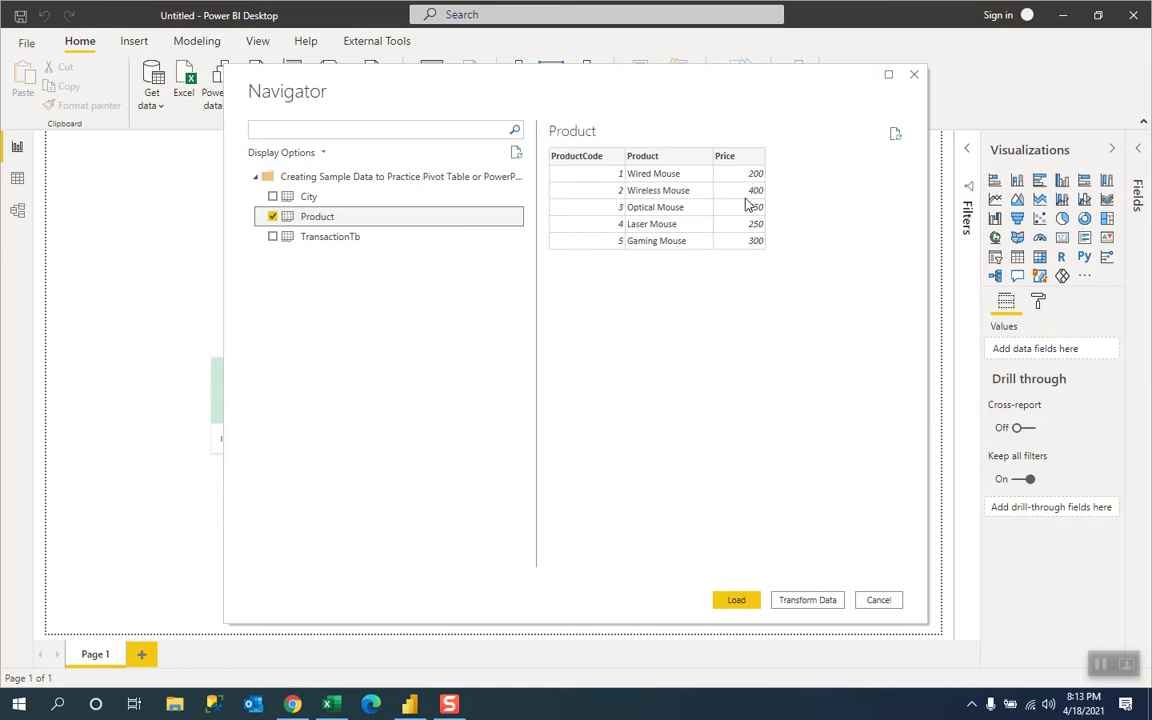
pyautogui.click(272, 237)
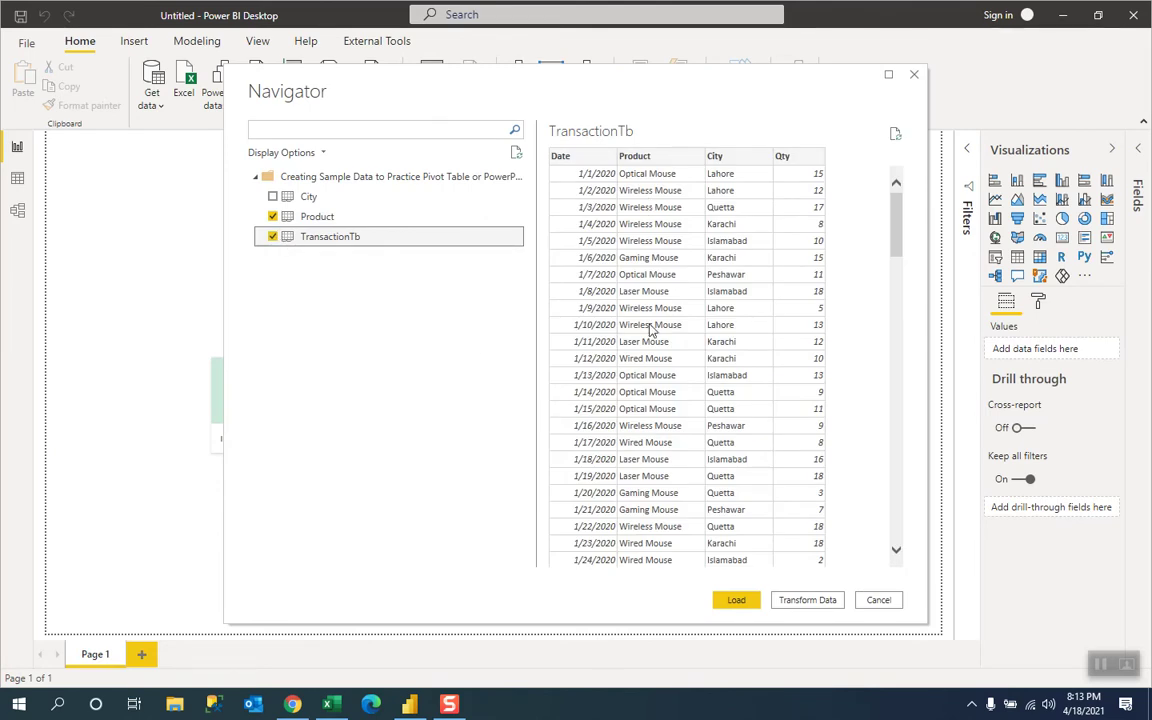
pyautogui.click(738, 601)
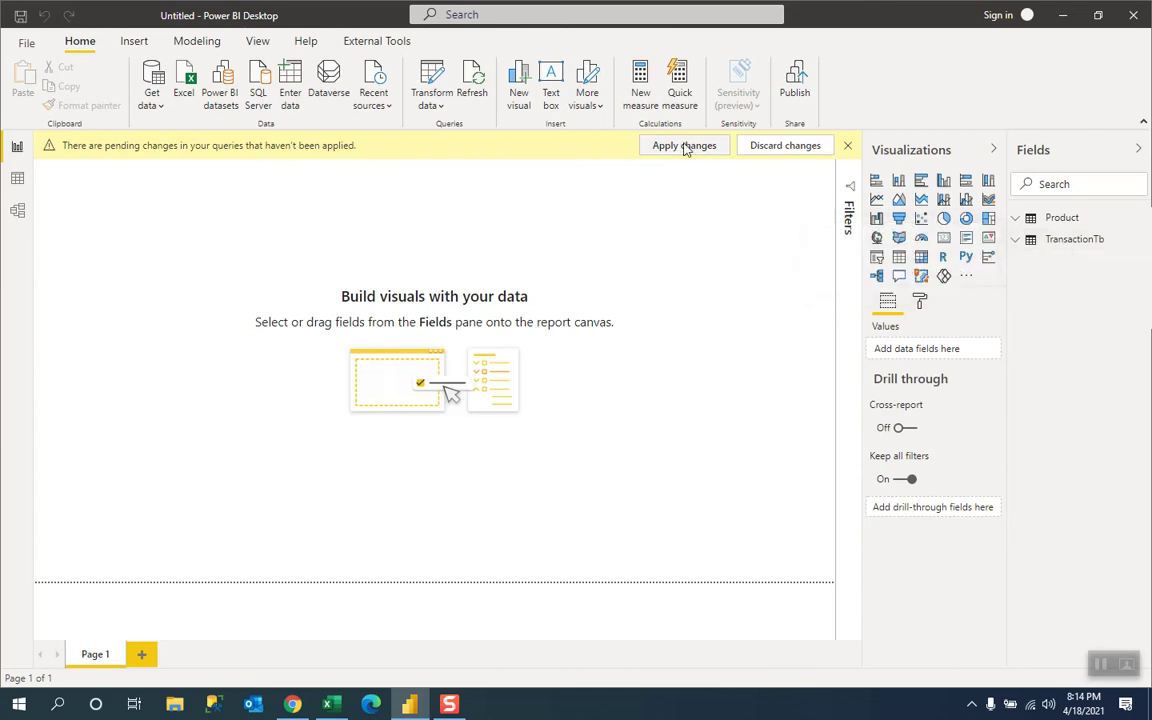
# Step: Start a new calculated table named DateTb that uses the CALENDAR function
pyautogui.click(1023, 239)
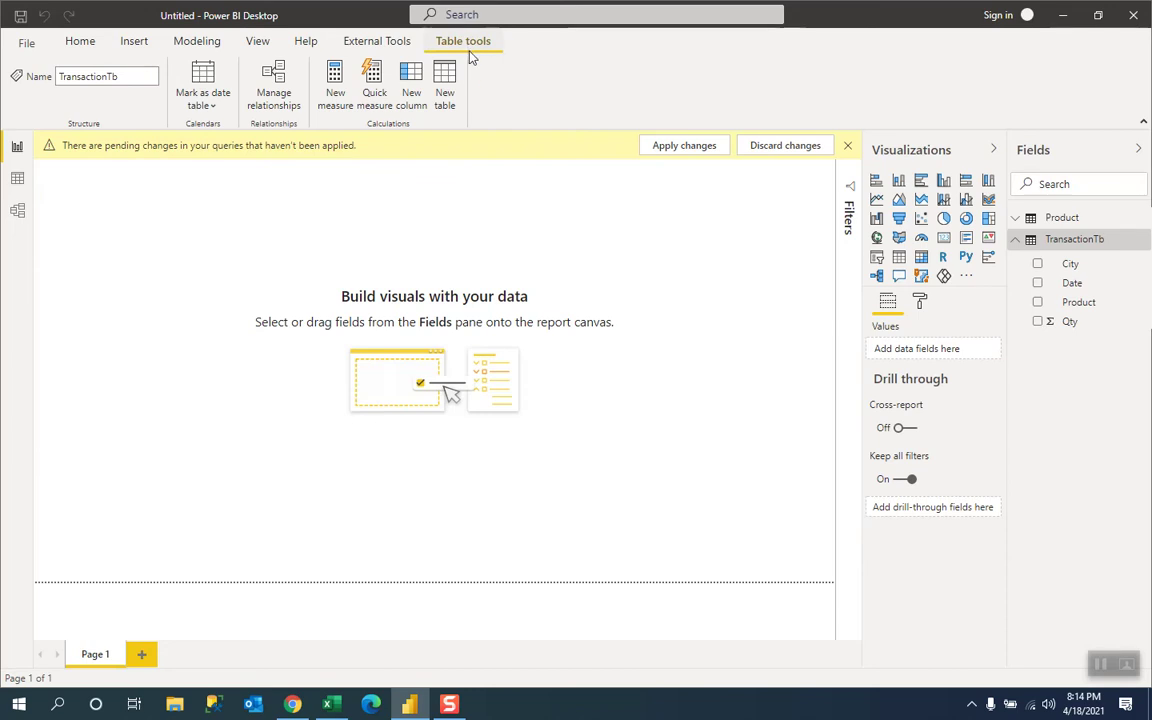
pyautogui.click(446, 95)
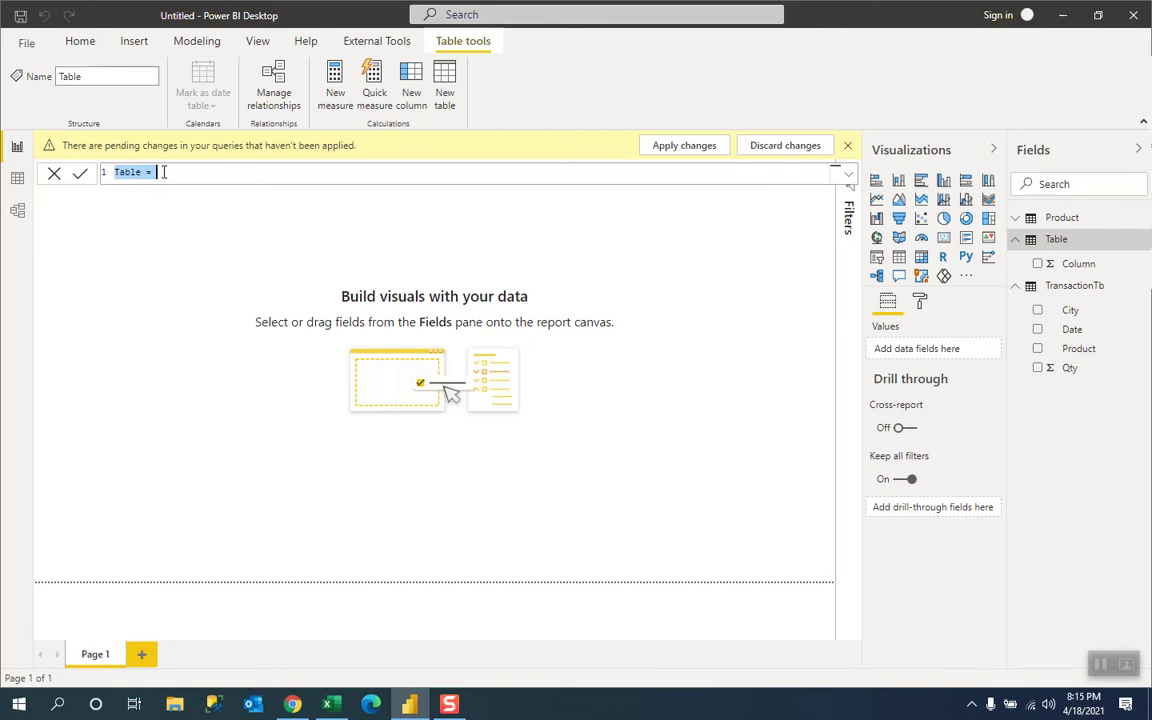
pyautogui.press('BackSpace')
pyautogui.write('DateTb')
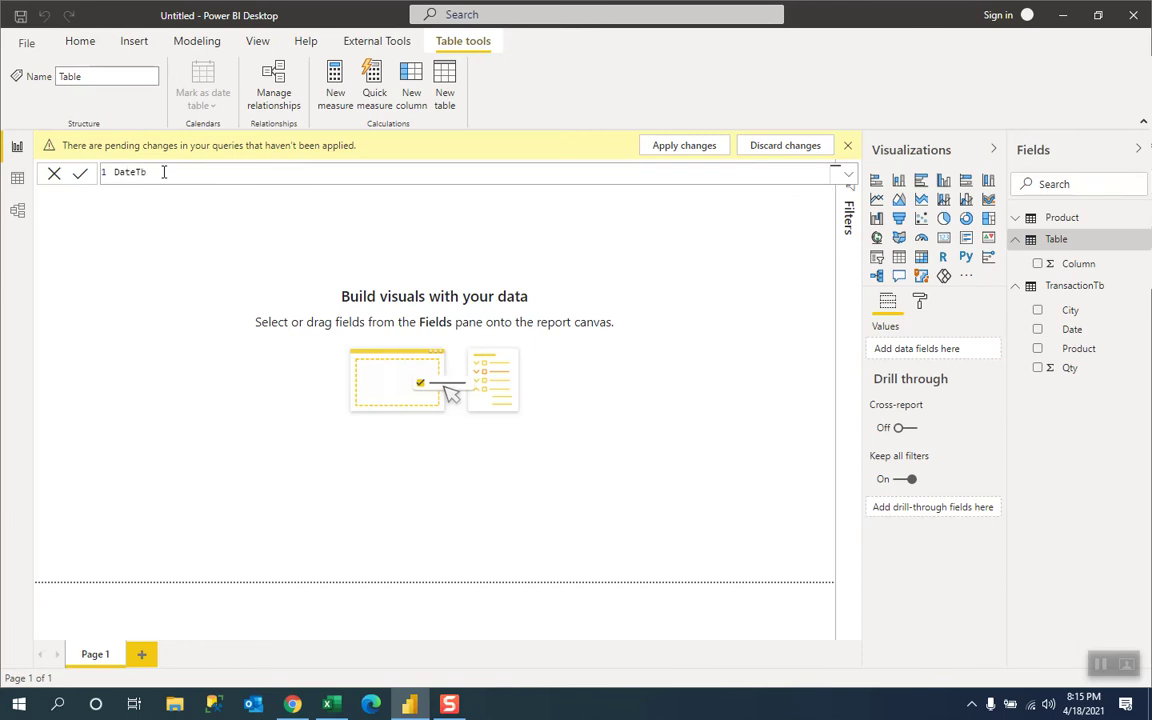
pyautogui.write(' = ')
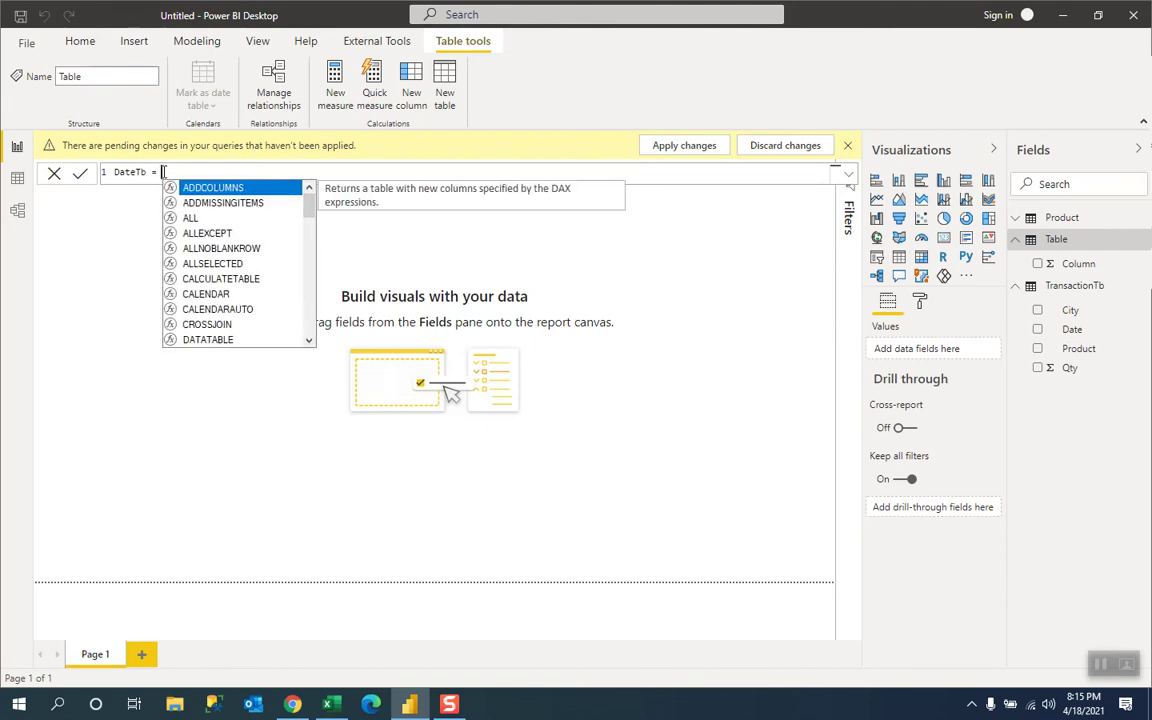
pyautogui.write('Ca')
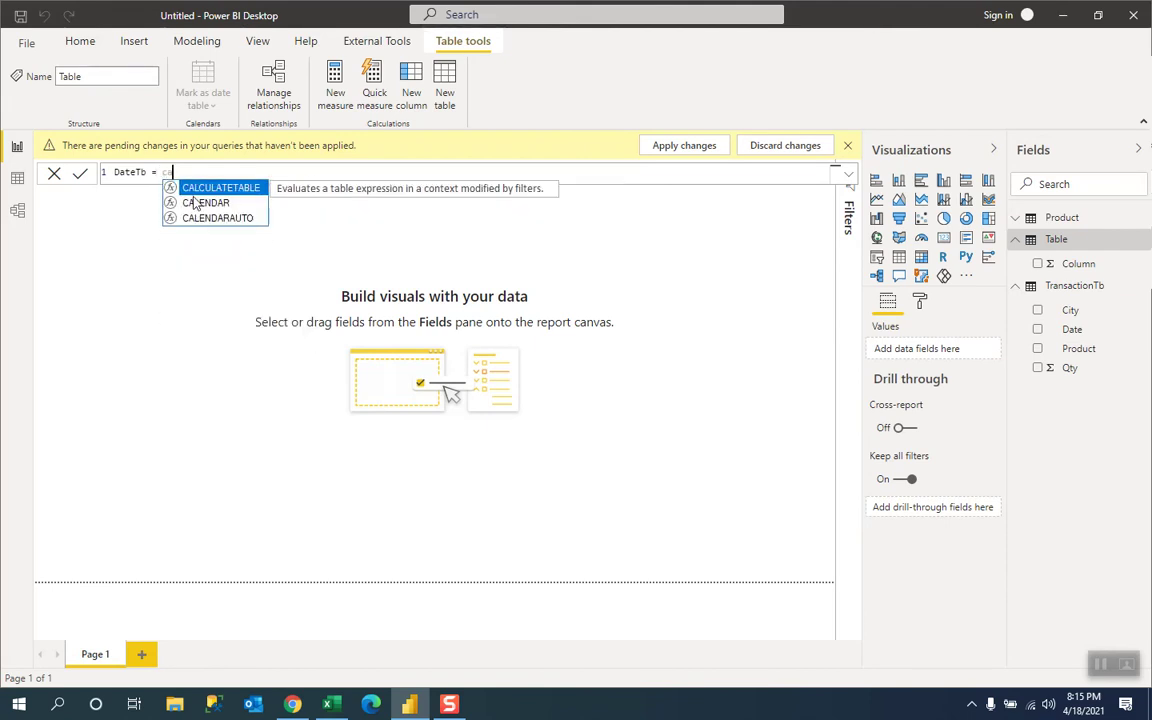
pyautogui.click(196, 205)
pyautogui.doubleClick(196, 205)
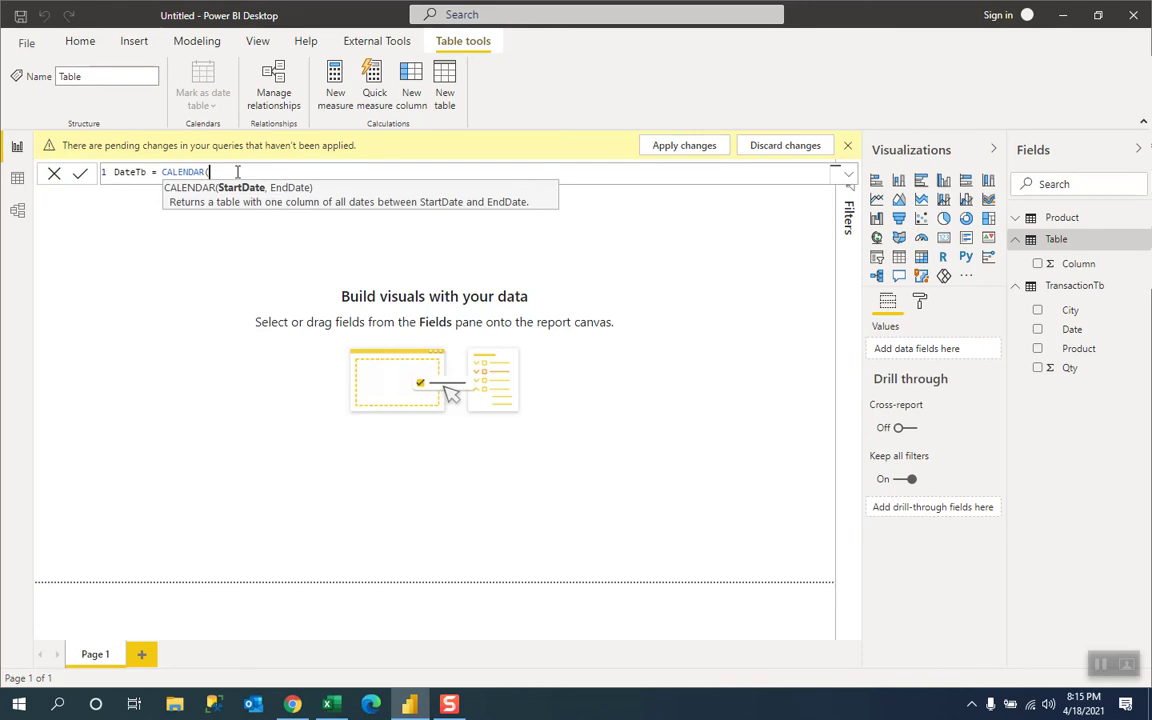
# Step: Enter MIN(TransactionTb[Date]) as the start date of the CALENDAR function
pyautogui.write('MIN(')
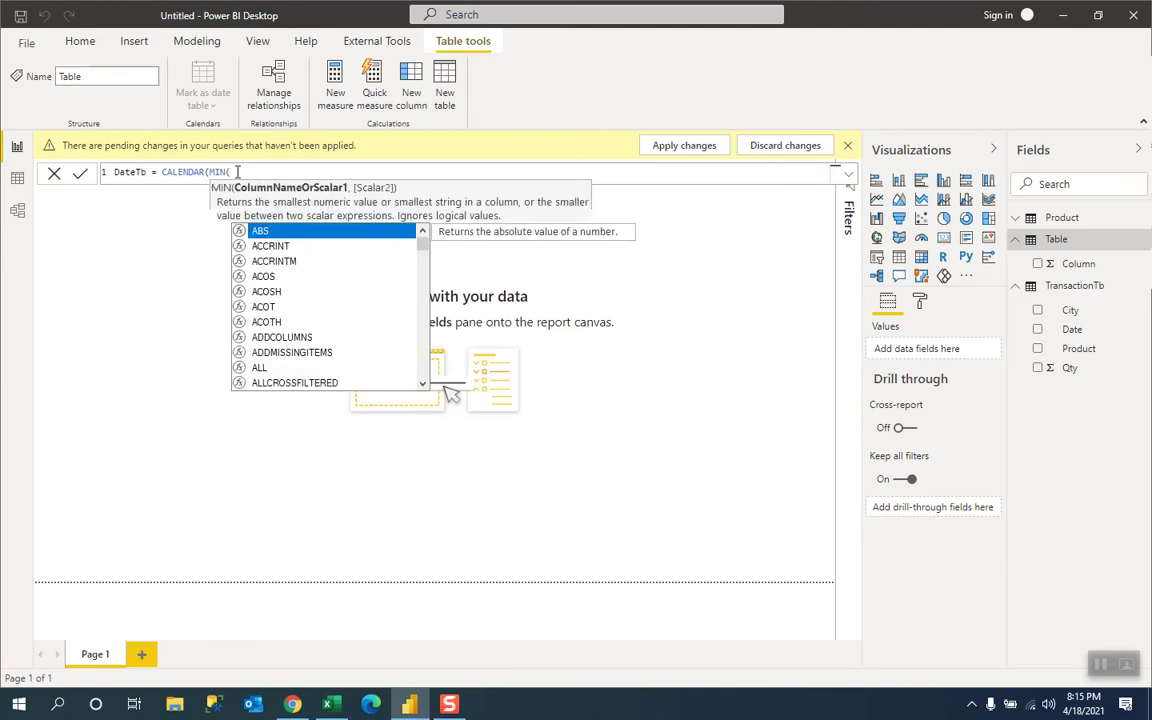
pyautogui.write('tra')
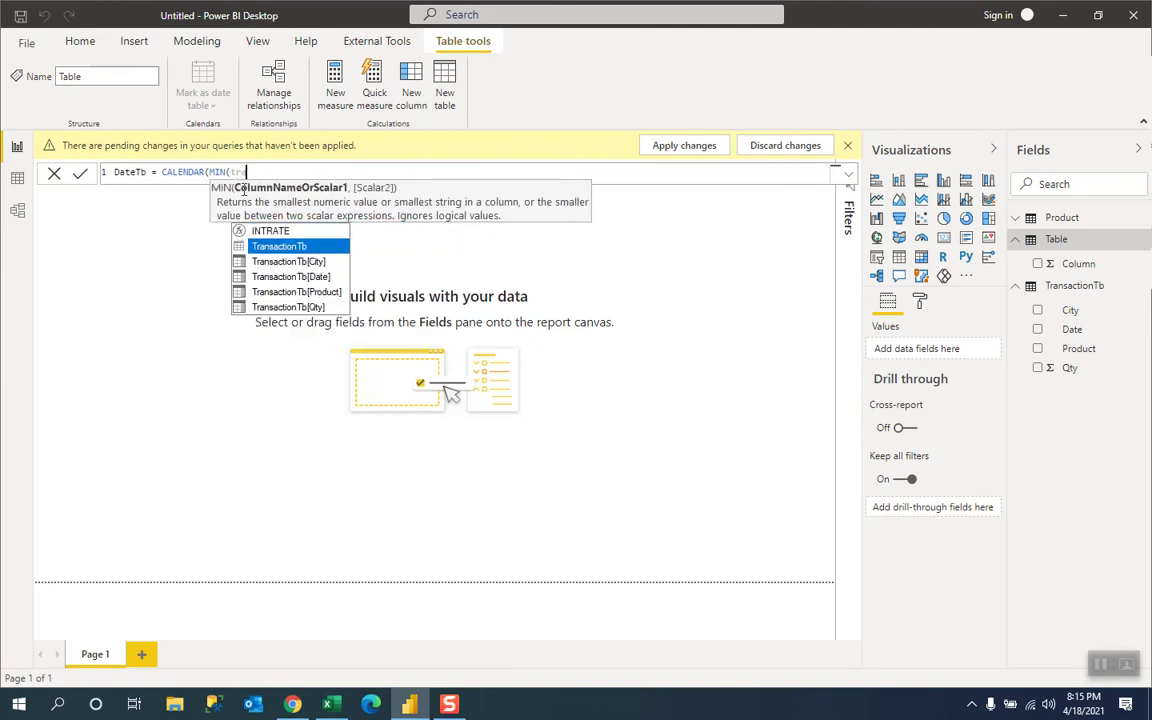
pyautogui.doubleClick(290, 276)
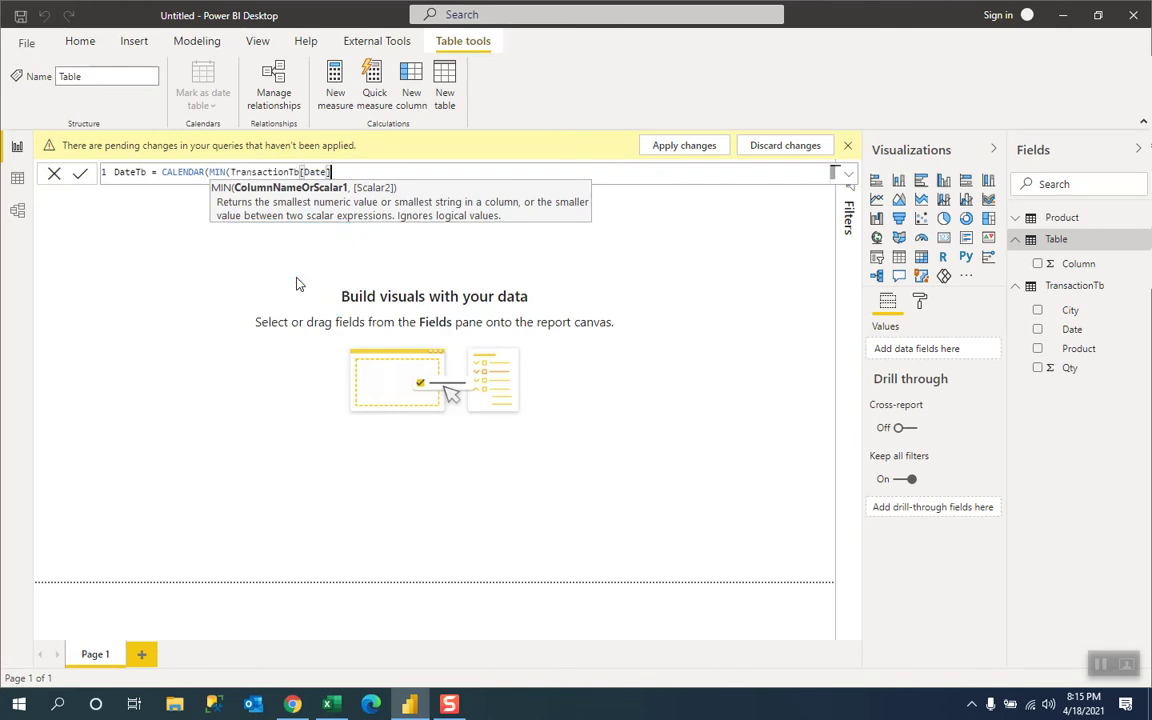
pyautogui.write(')')
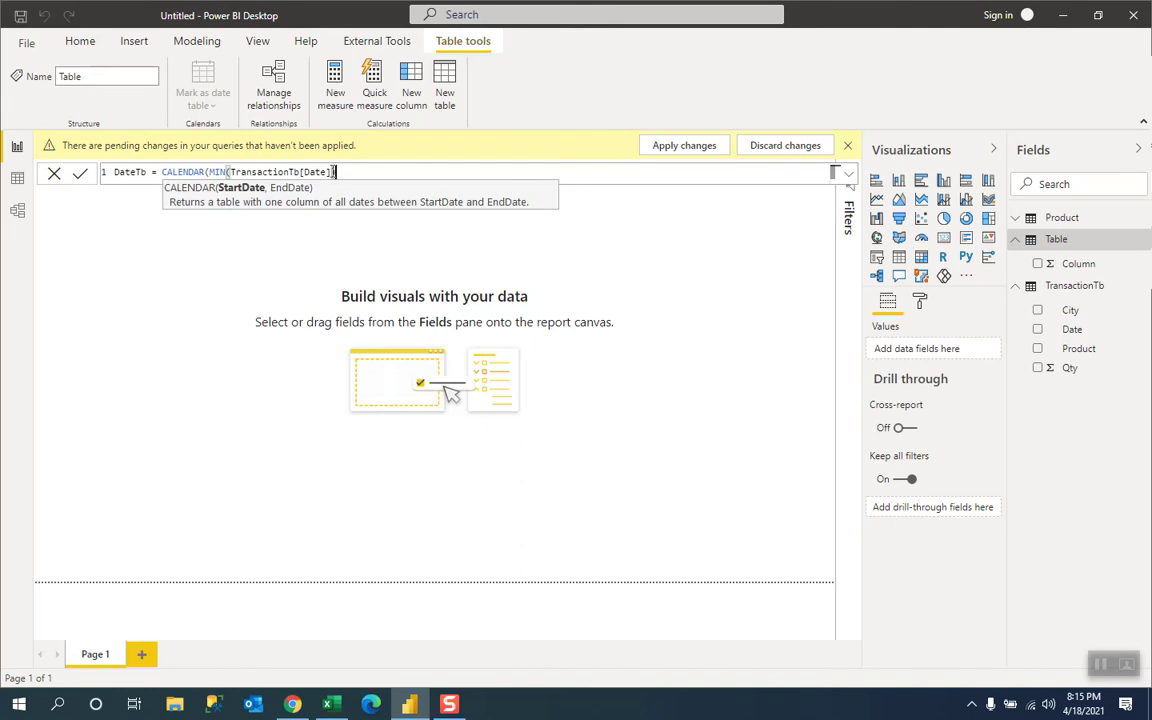
# Step: Enter MAX(TransactionTb[Date]) as the CALENDAR end date and commit the DateTb formula
pyautogui.write(',MAX(')
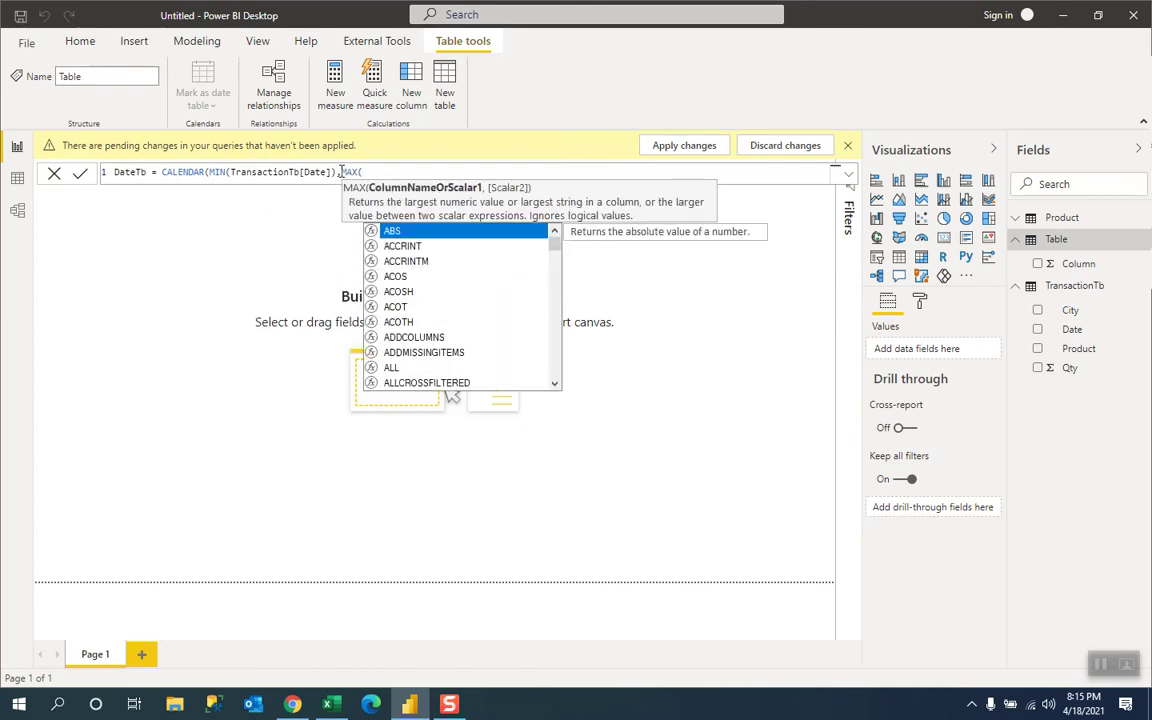
pyautogui.write('tra')
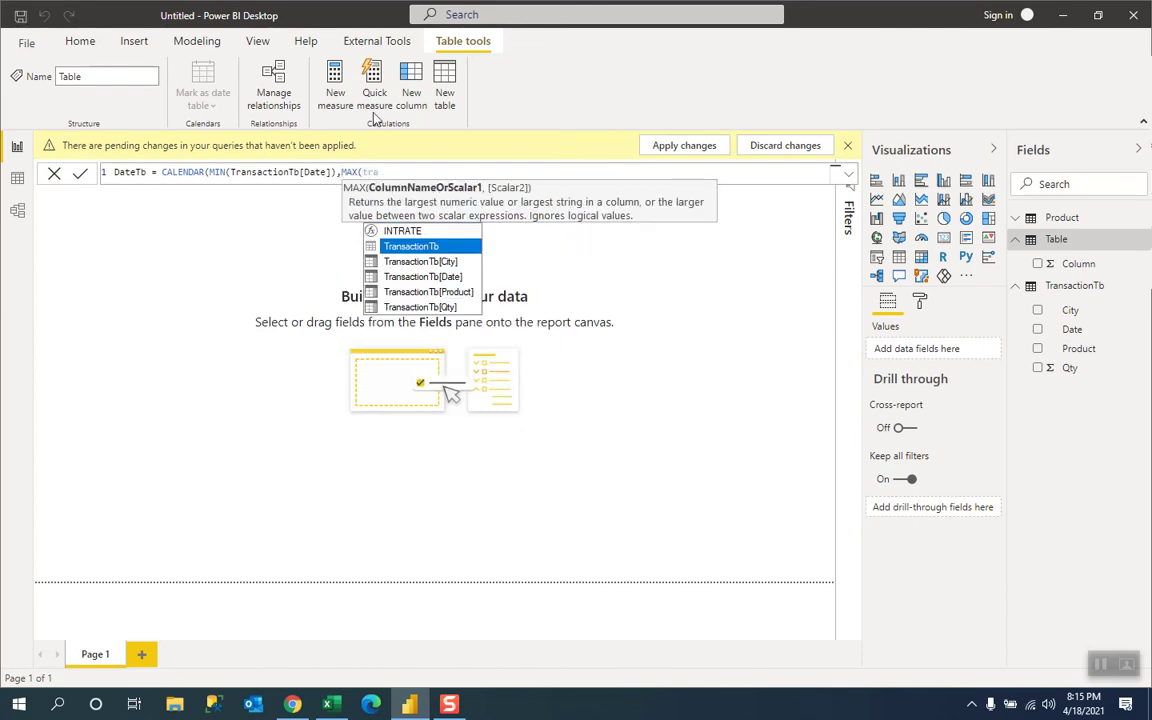
pyautogui.click(420, 278)
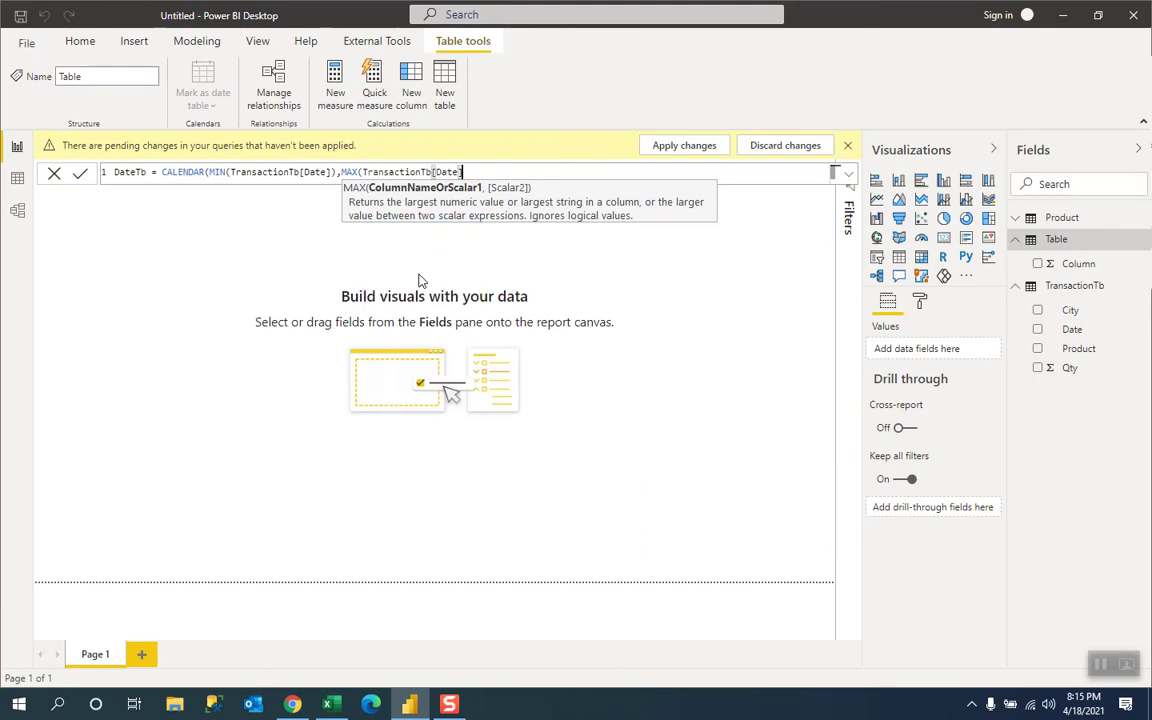
pyautogui.write('))')
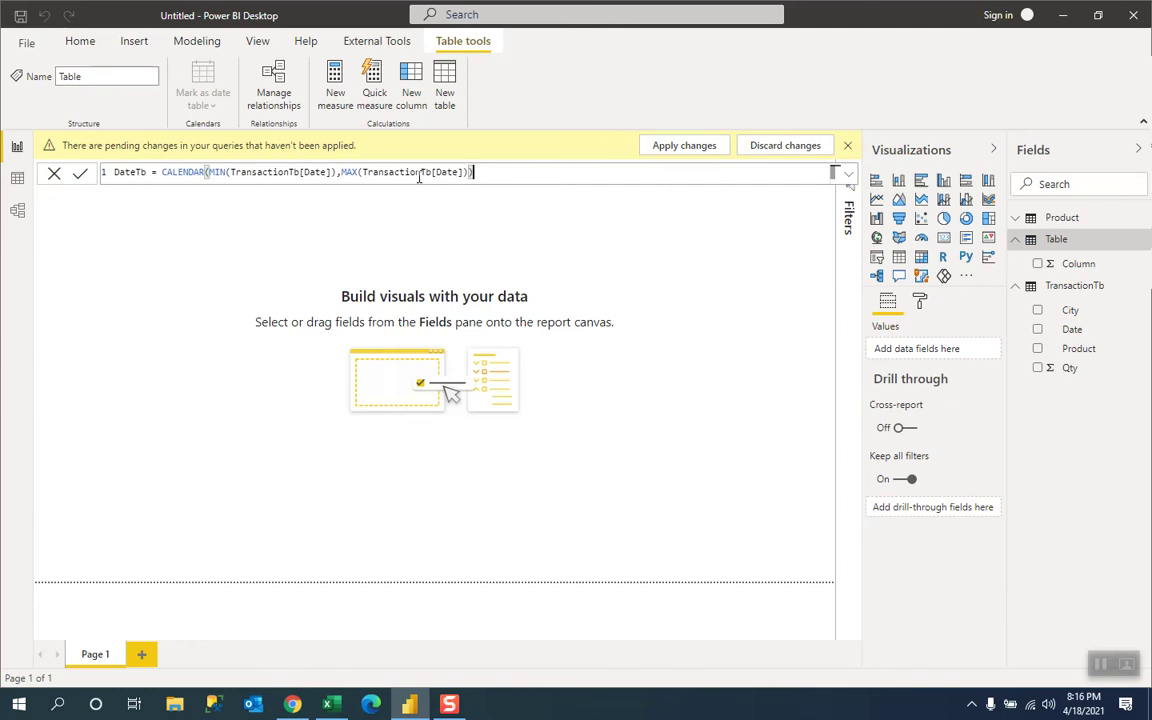
pyautogui.click(81, 176)
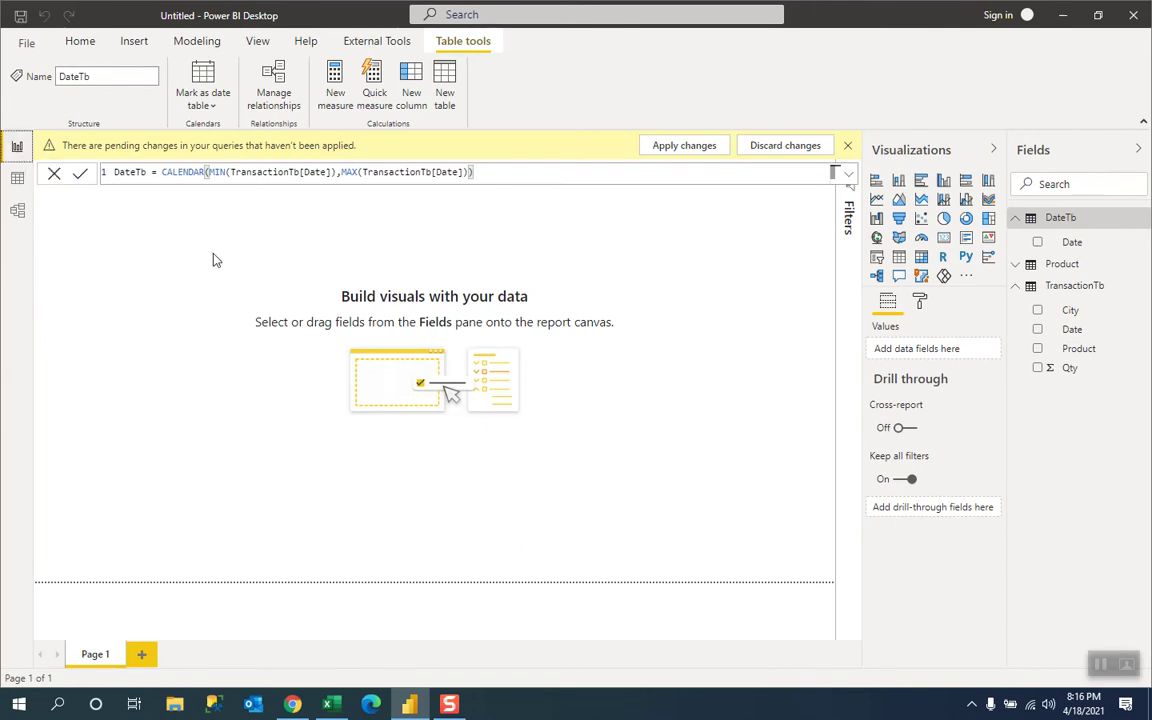
# Step: Arrange the model diagram with TransactionTb below and between the DateTb and Product tables
pyautogui.click(20, 184)
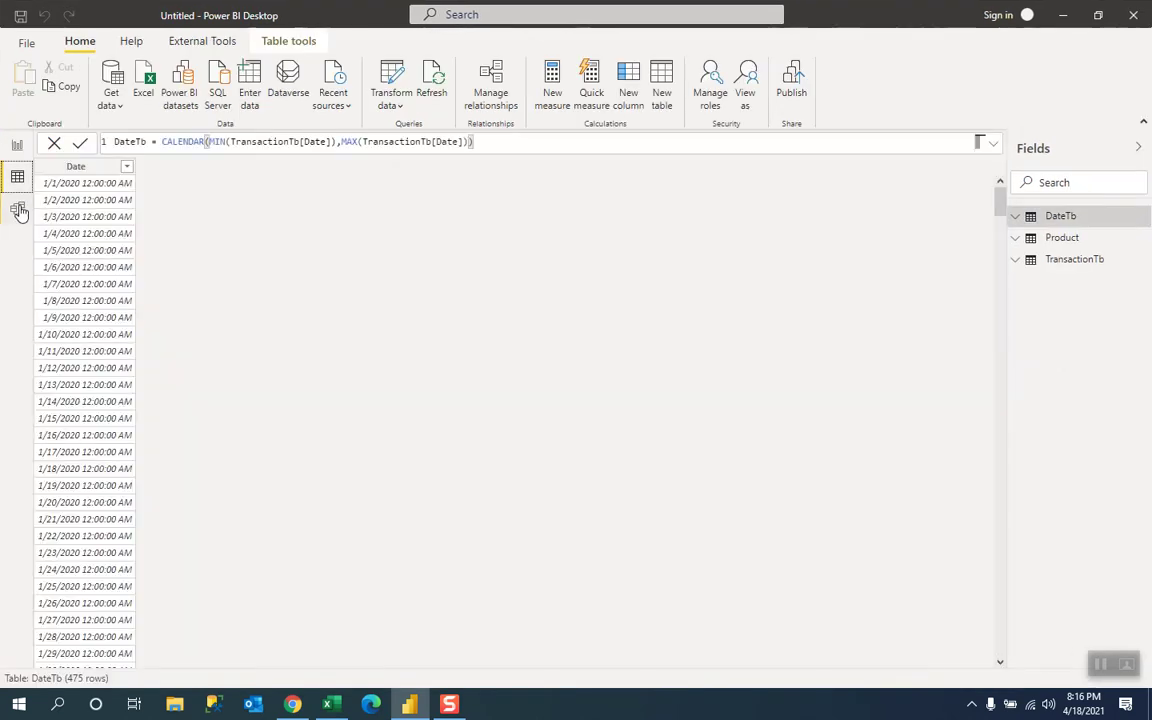
pyautogui.click(19, 210)
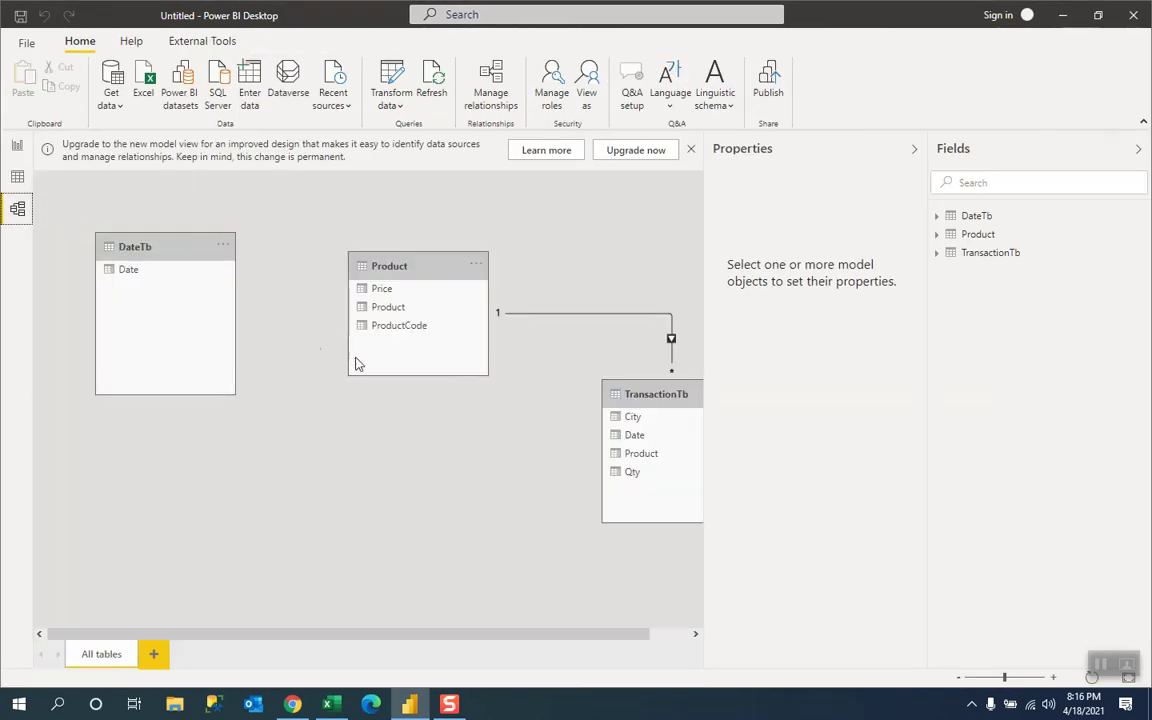
pyautogui.moveTo(664, 395); pyautogui.dragTo(327, 411)
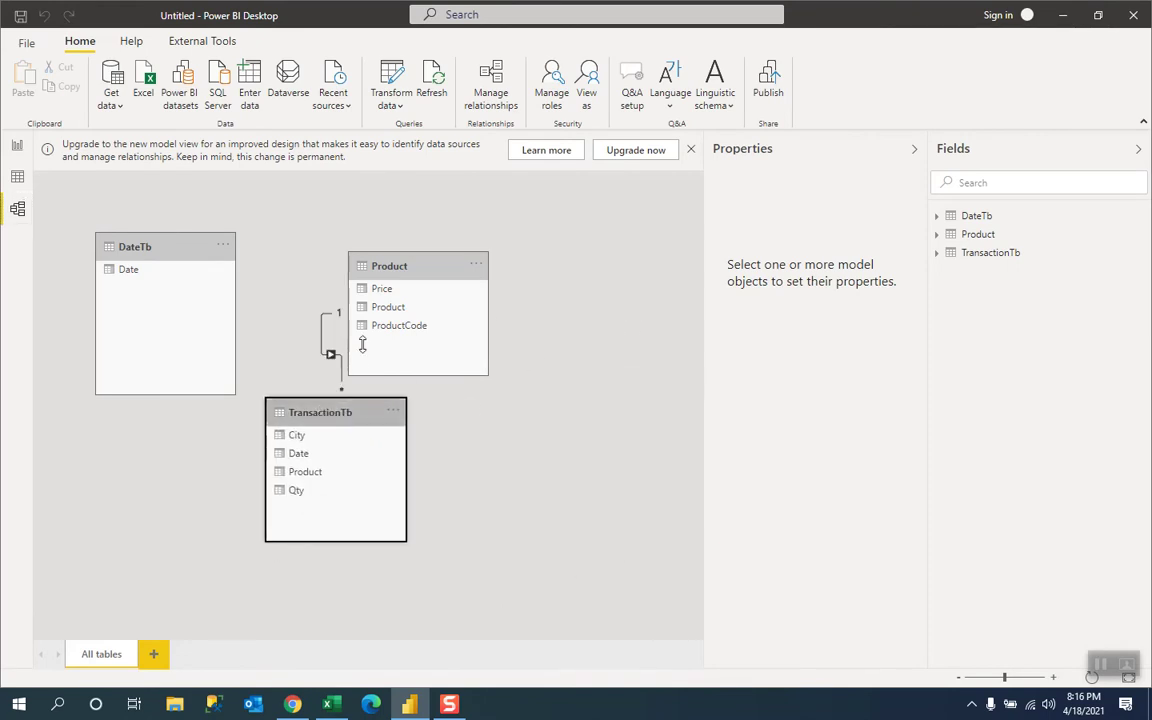
pyautogui.click(414, 265)
pyautogui.moveTo(427, 268); pyautogui.dragTo(543, 274)
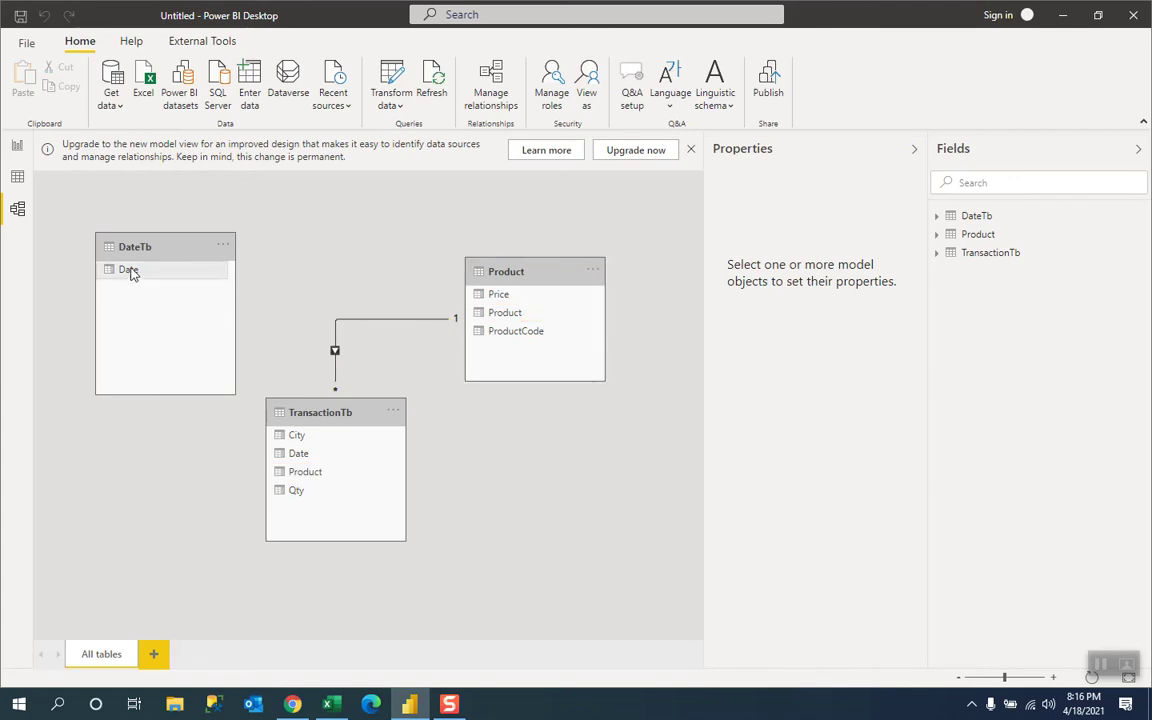
# Step: Relate DateTb's Date to TransactionTb's Date and set the relationship's cardinality to One to many (1:*)
pyautogui.moveTo(130, 272); pyautogui.dragTo(316, 458)
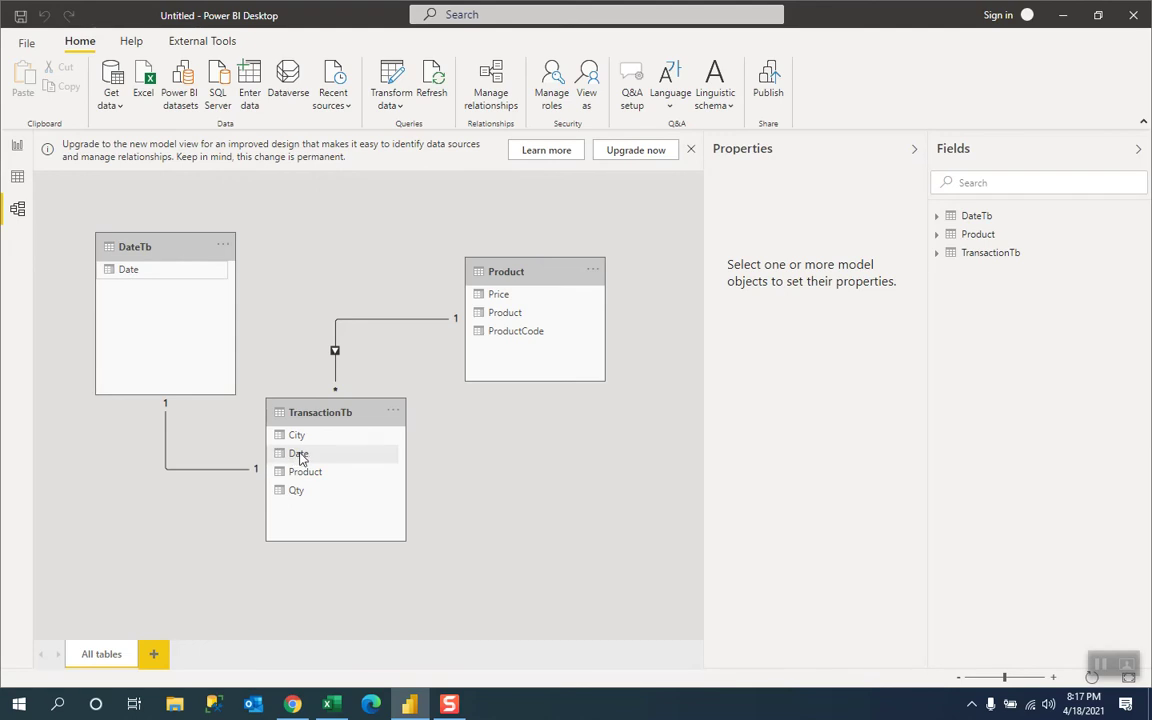
pyautogui.rightClick(174, 469)
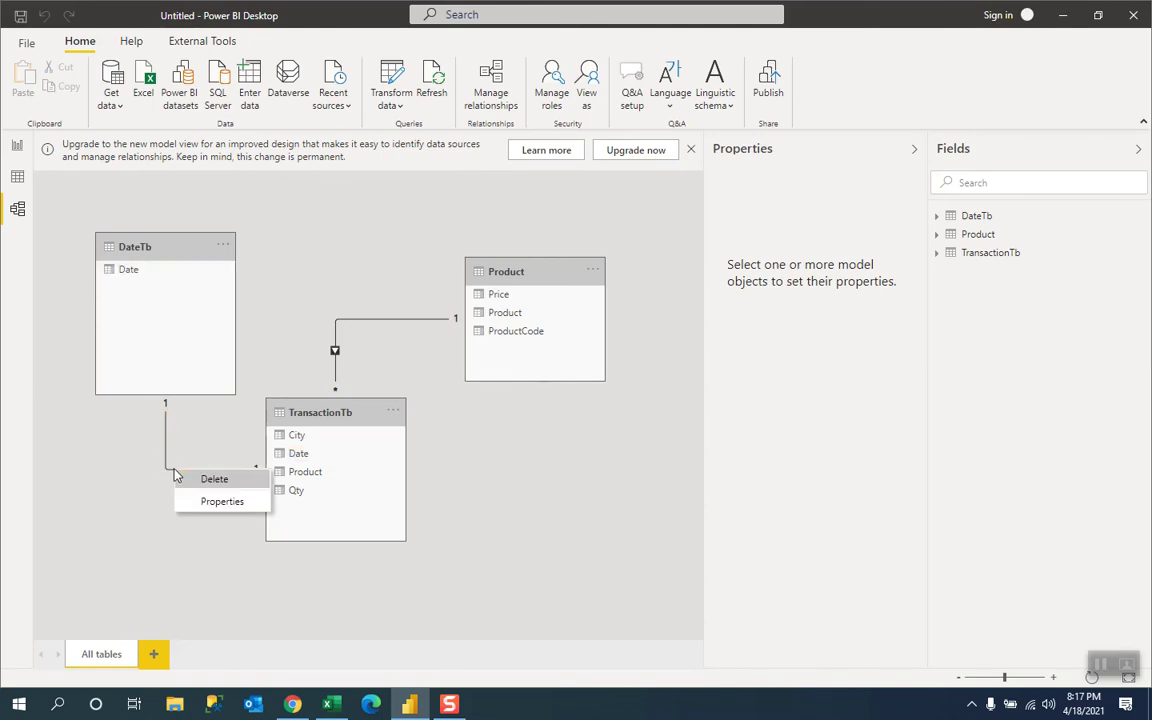
pyautogui.click(214, 501)
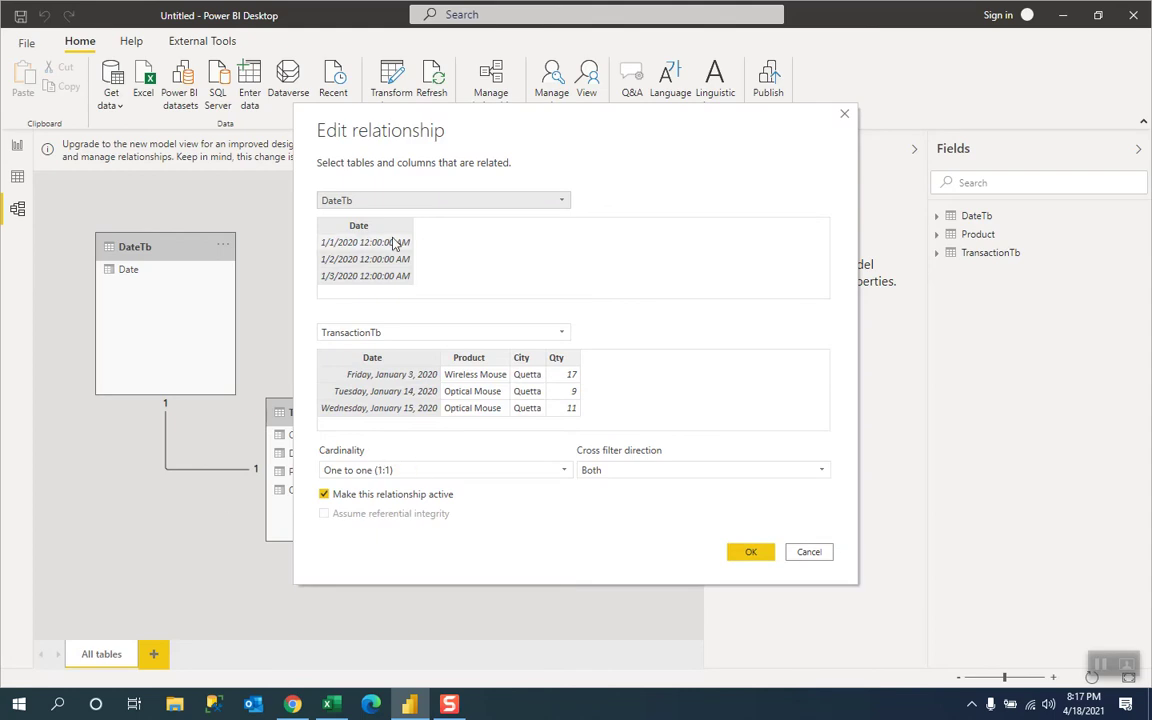
pyautogui.click(566, 475)
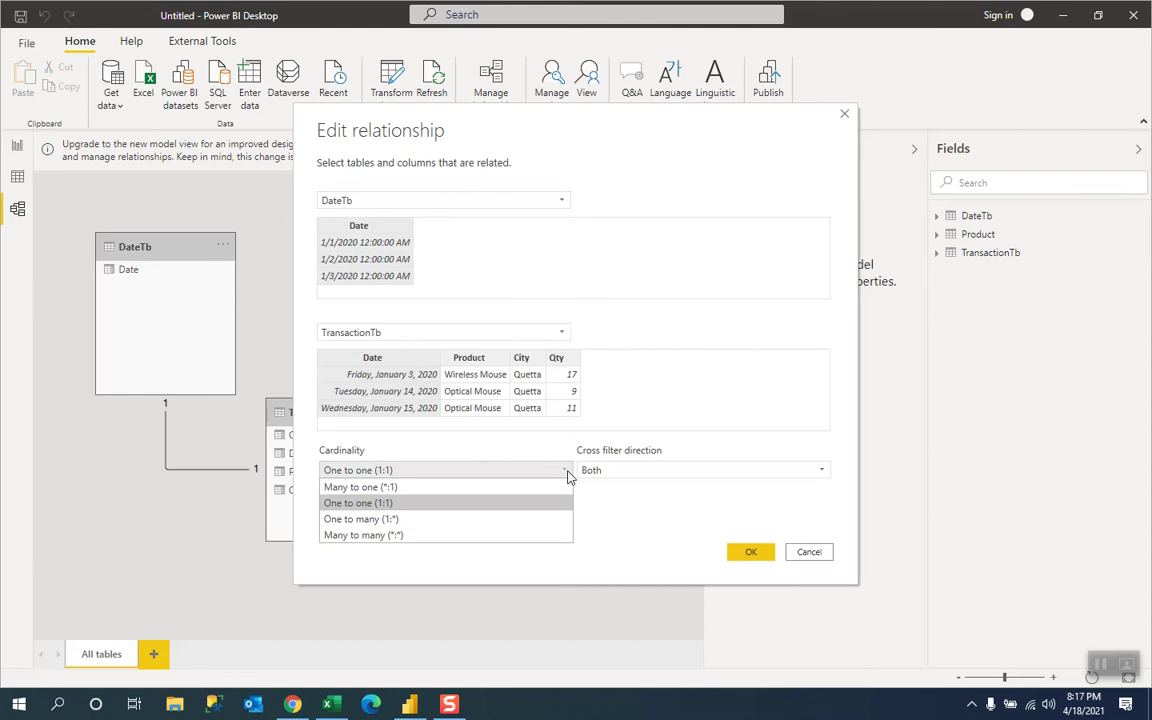
pyautogui.click(499, 524)
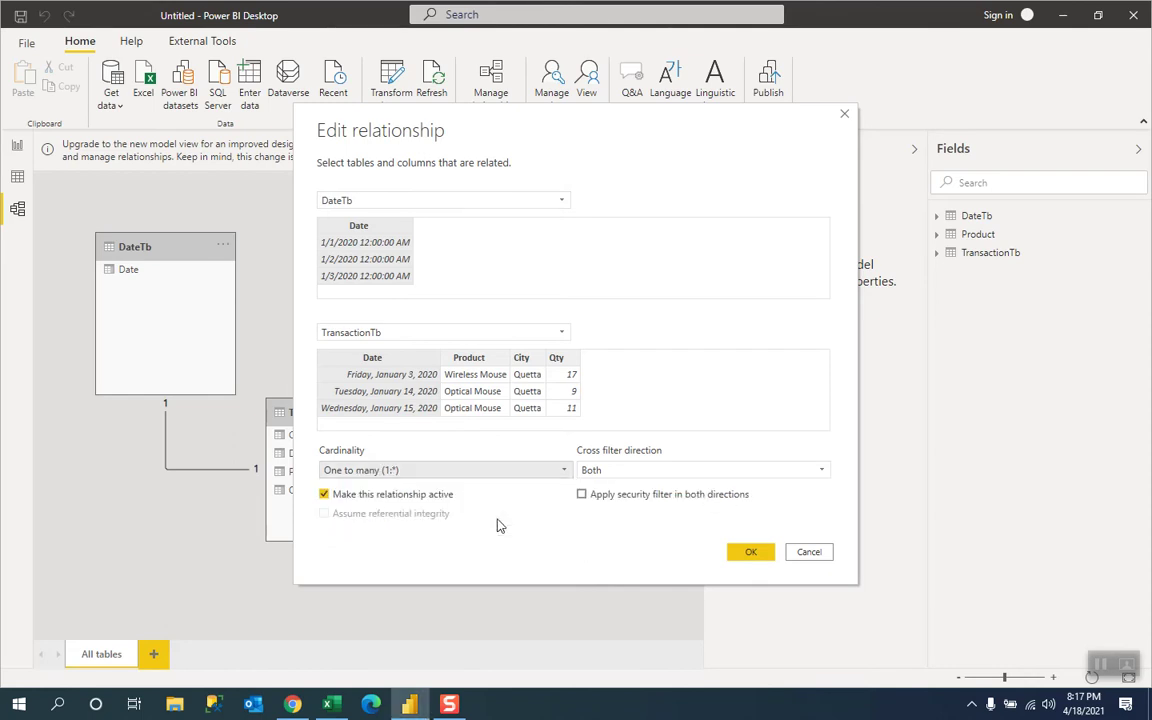
pyautogui.click(752, 553)
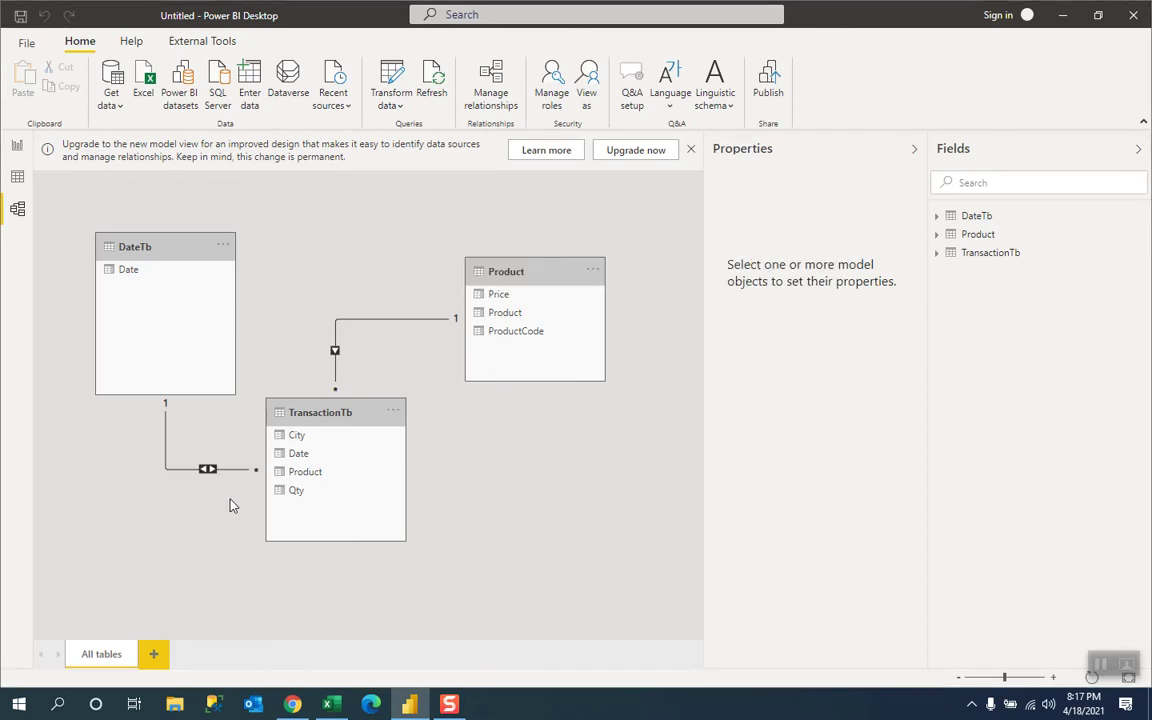
# Step: Start a new calculated column named Year in the DateTb table, with a formula beginning with the YEAR function
pyautogui.click(18, 179)
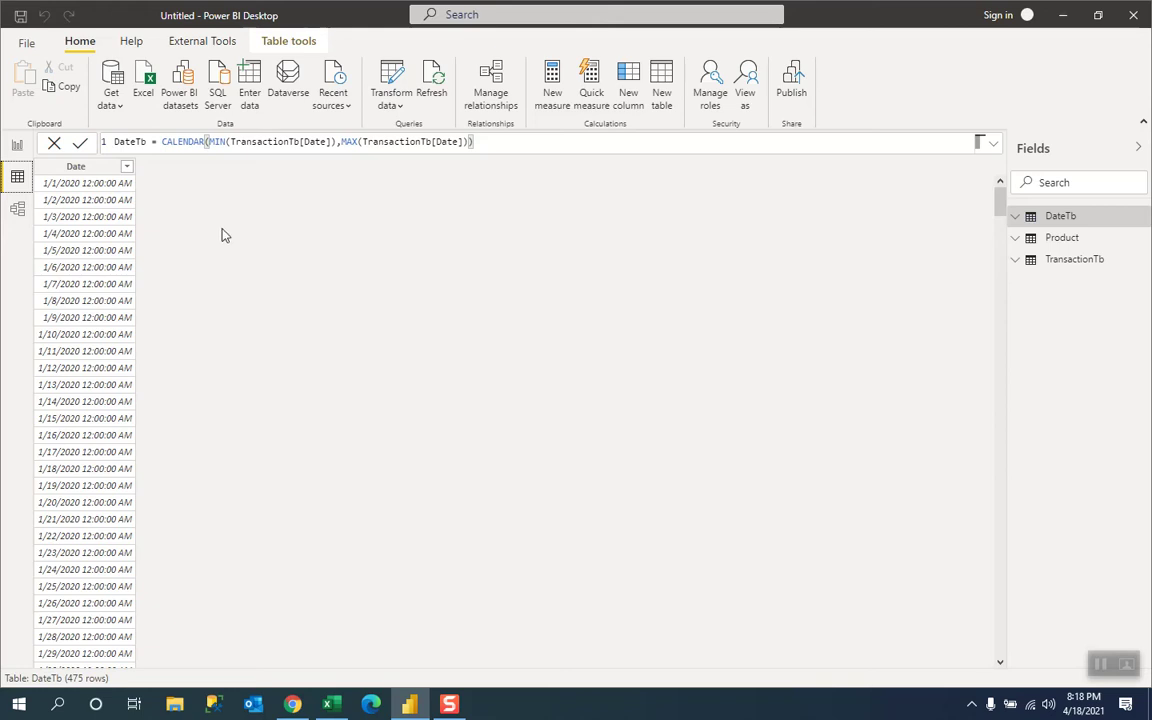
pyautogui.click(630, 101)
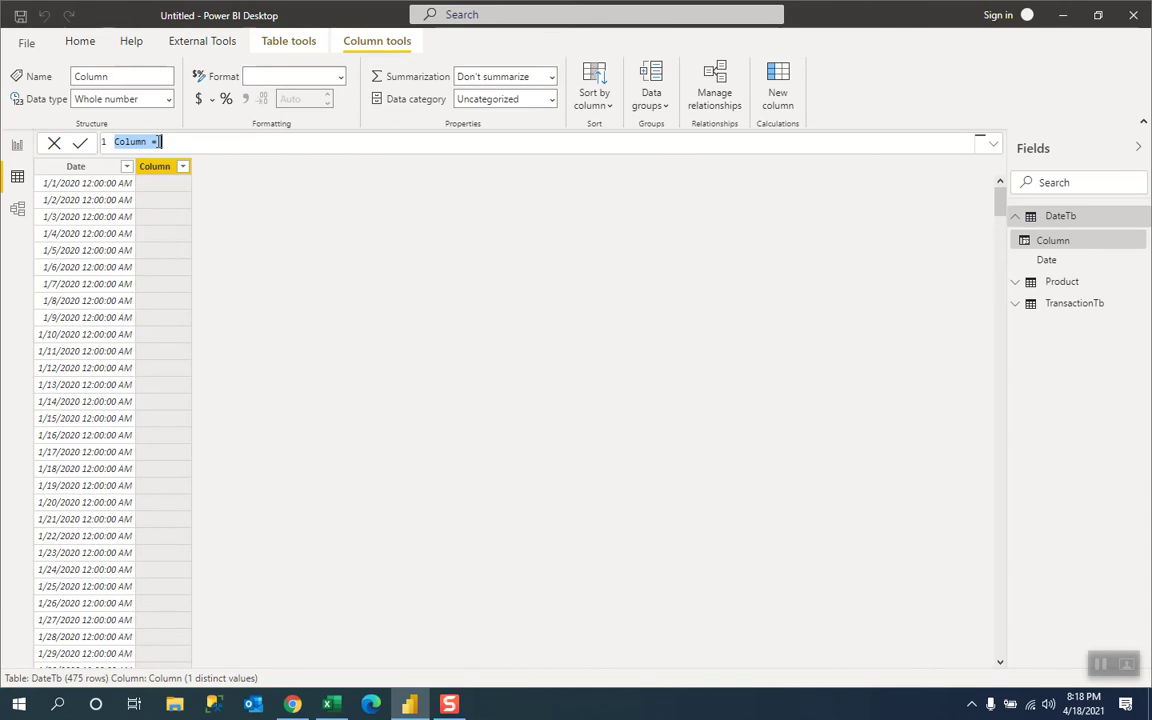
pyautogui.write('Yrar')
pyautogui.press('BackSpace')
pyautogui.press('BackSpace')
pyautogui.press('BackSpace')
pyautogui.write('e')
pyautogui.write('r = year')
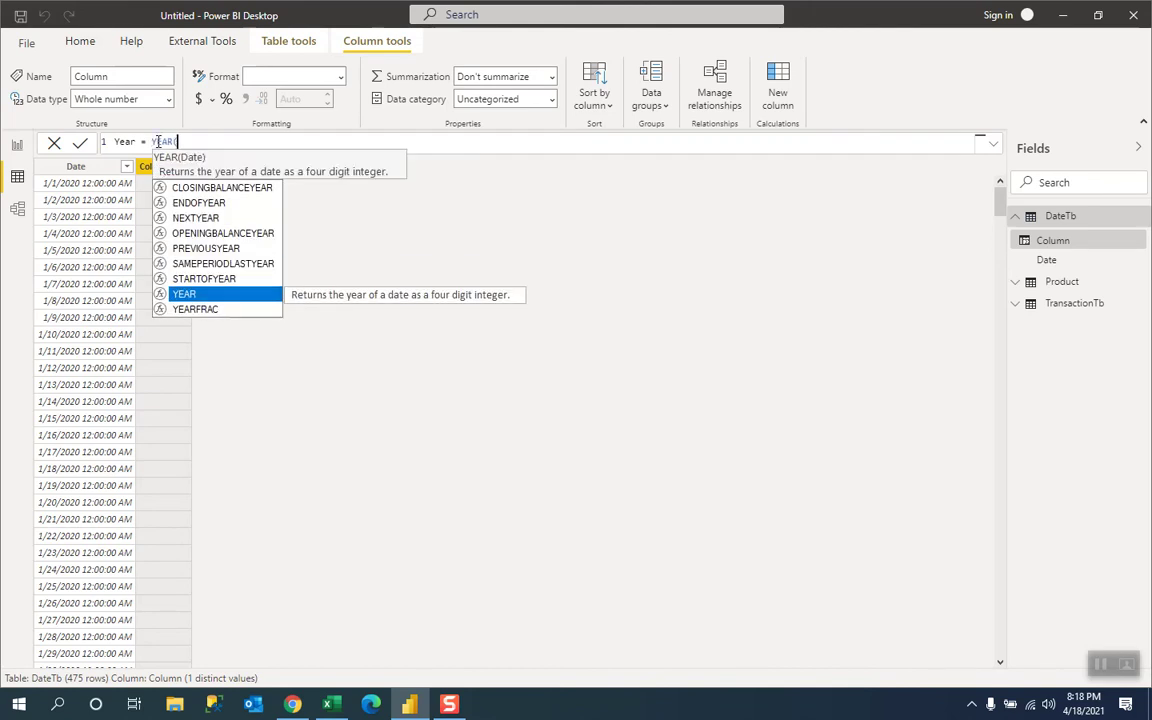
pyautogui.press('Tab')
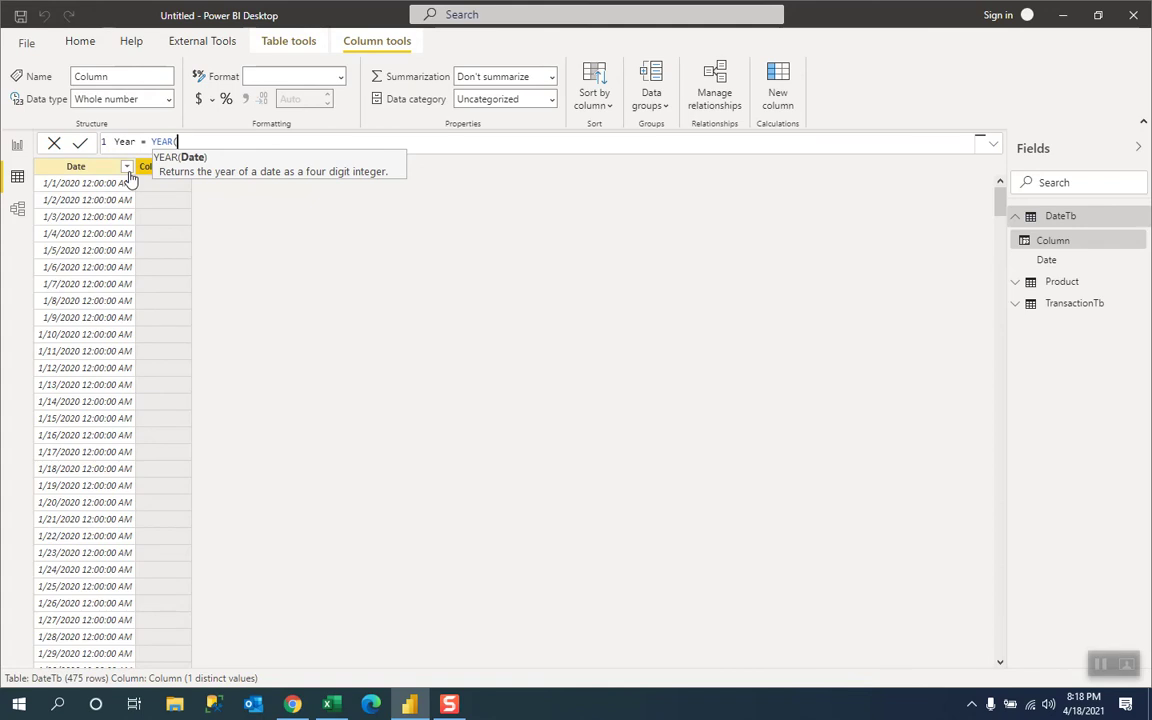
# Step: Use DateTb[Date] as the argument of YEAR and commit the column formula
pyautogui.write('datet')
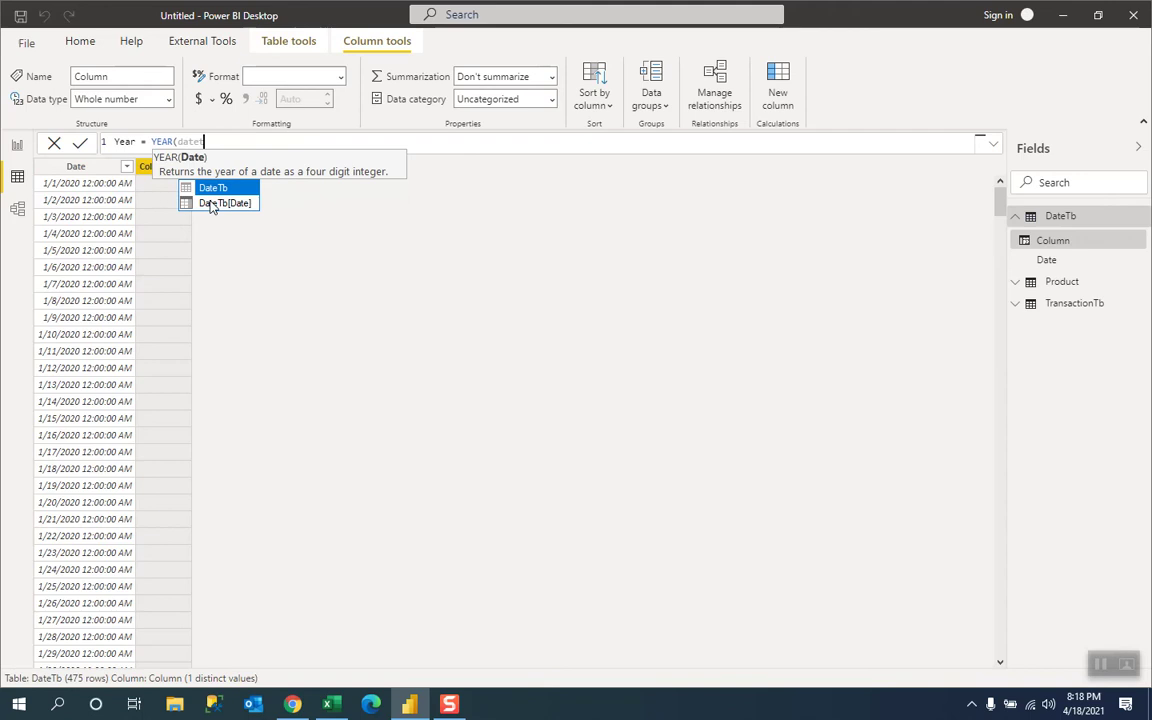
pyautogui.click(211, 204)
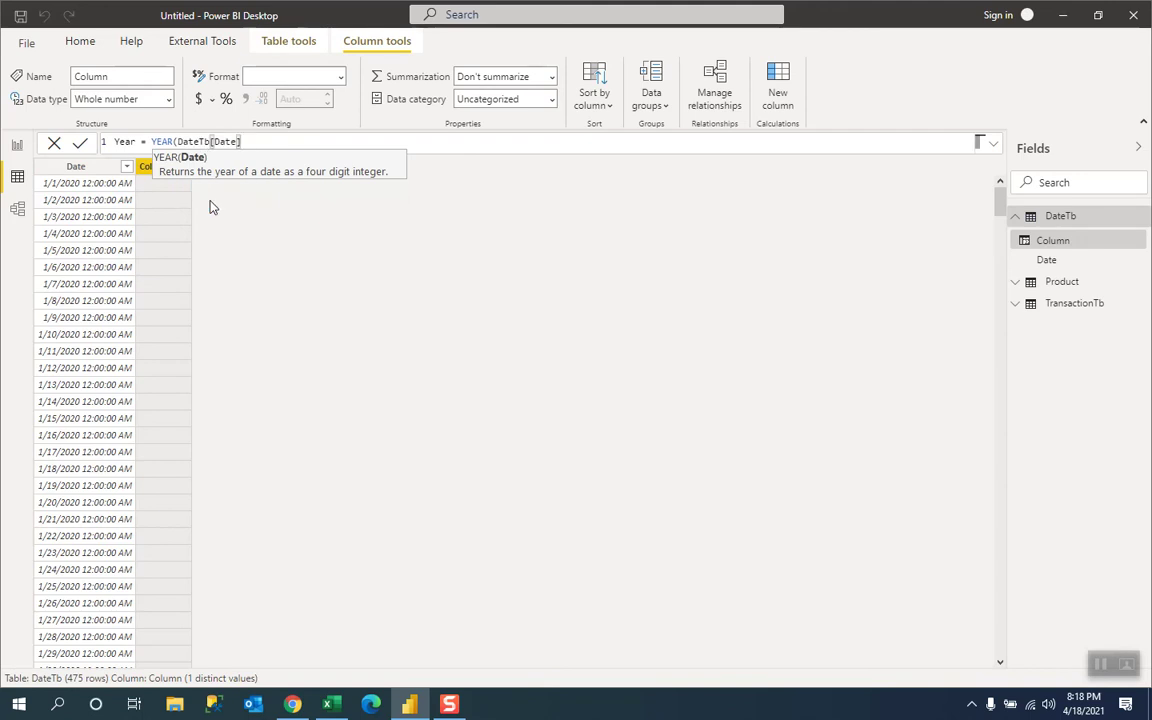
pyautogui.write(')')
pyautogui.press('Return')
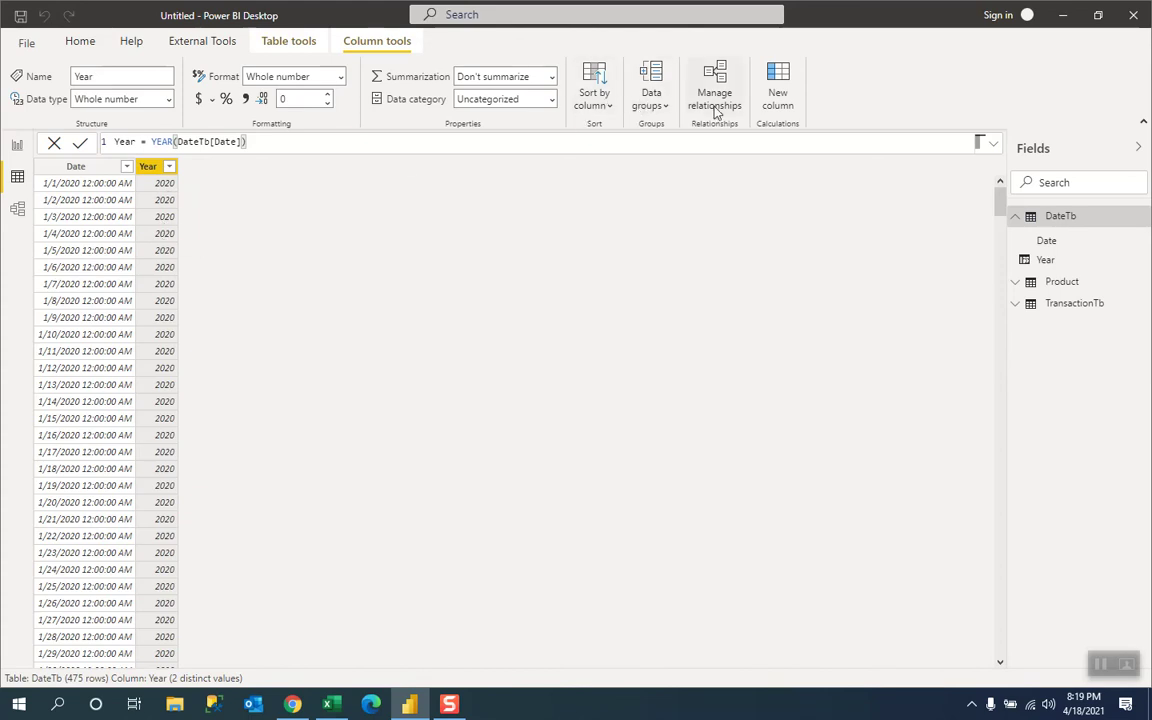
# Step: Add a calculated column to DateTb with the formula MonthNo = MONTH(DateTb[Date])
pyautogui.click(778, 100)
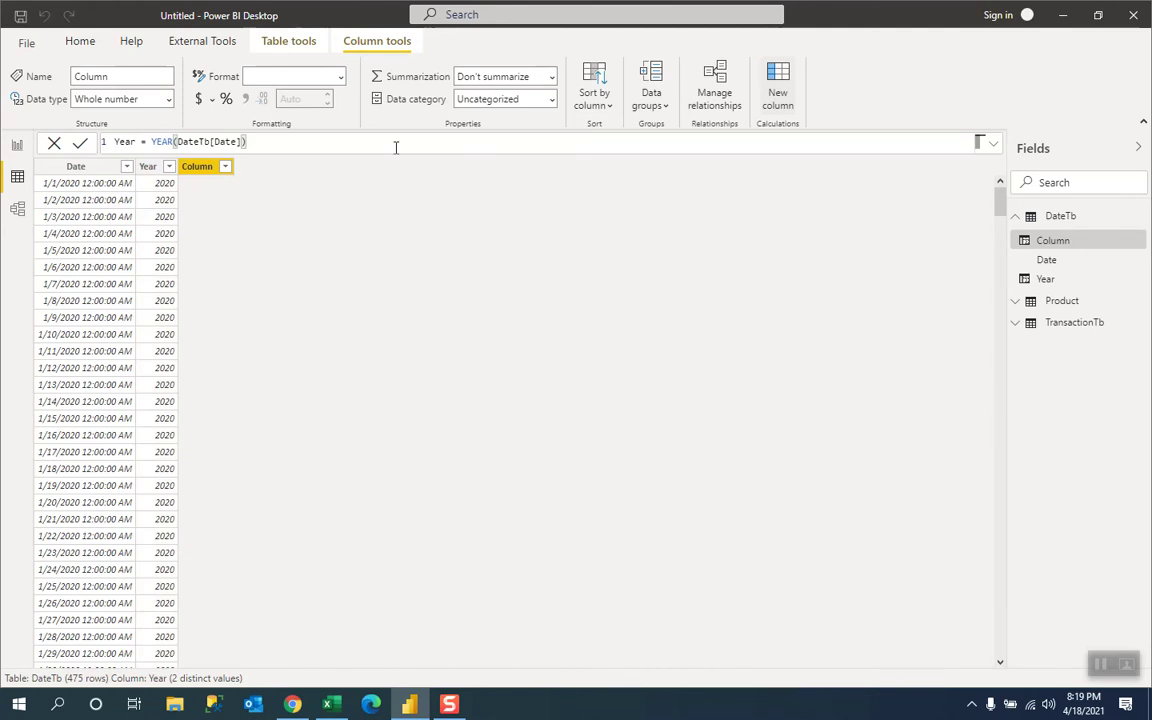
pyautogui.write('MonthNo = month')
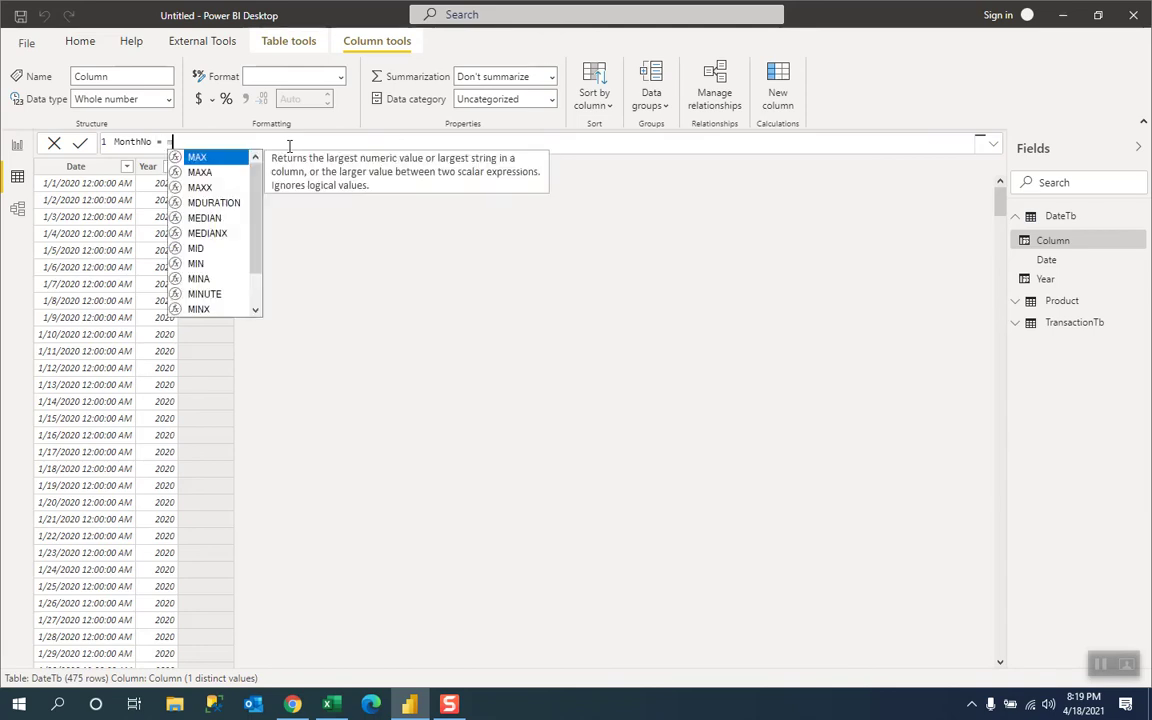
pyautogui.press('Tab')
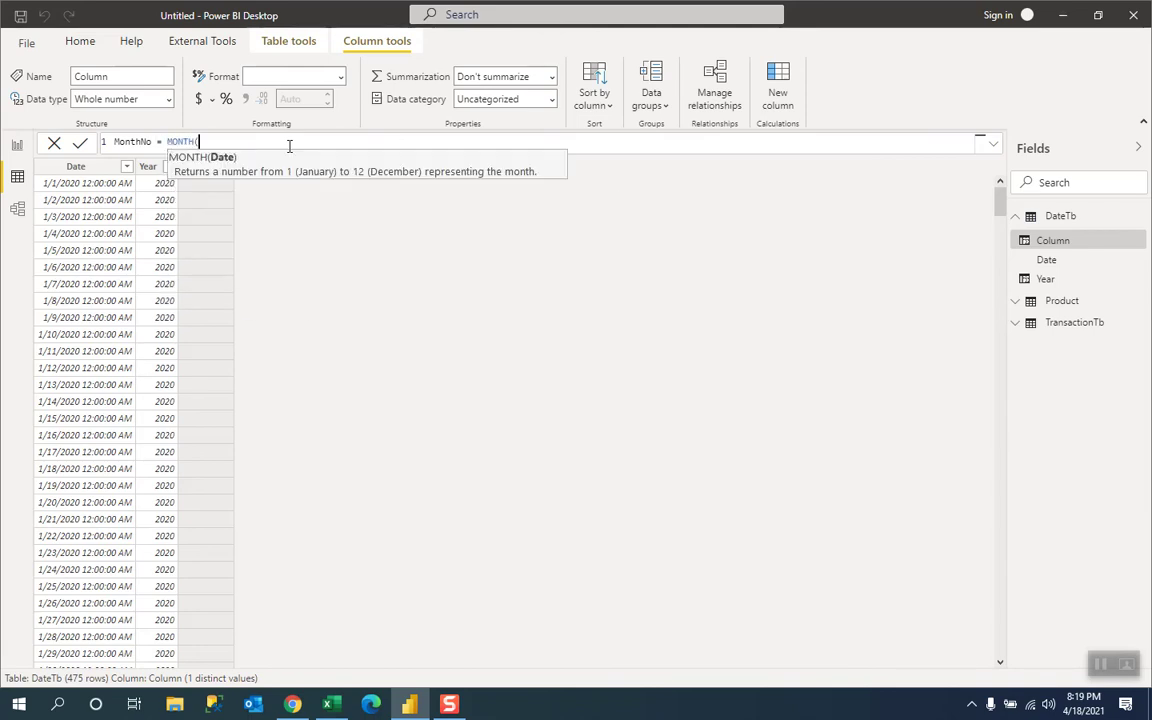
pyautogui.write('datet')
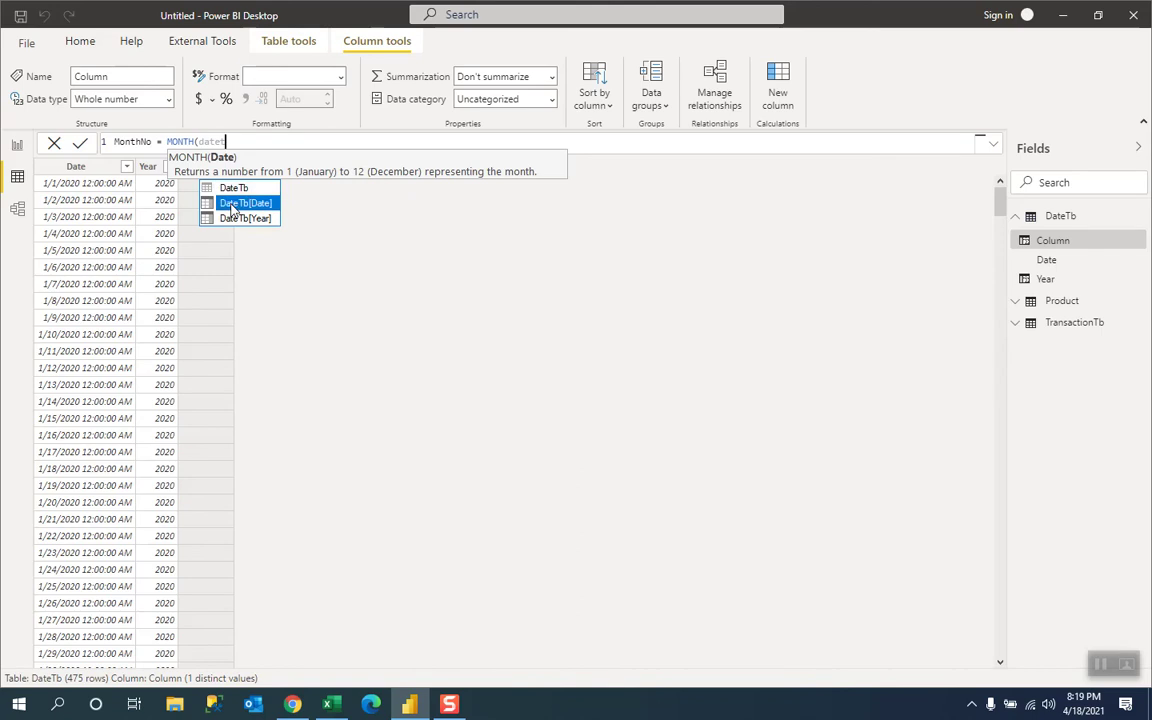
pyautogui.click(231, 205)
pyautogui.write(')')
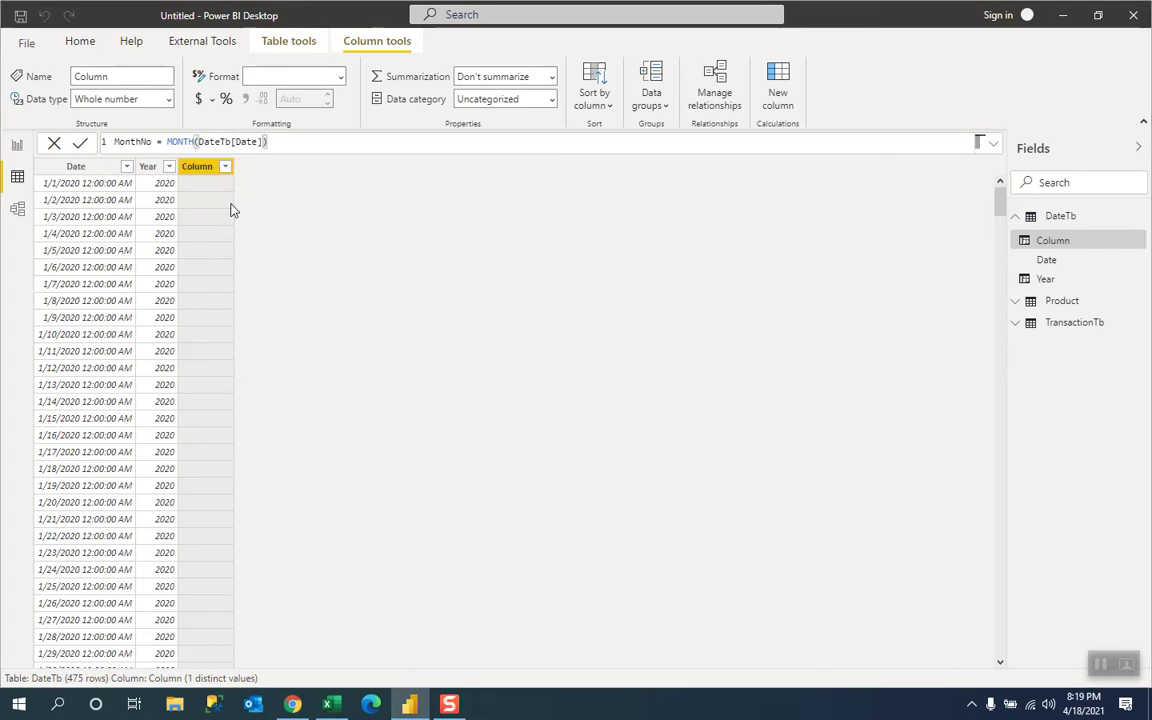
pyautogui.press('Return')
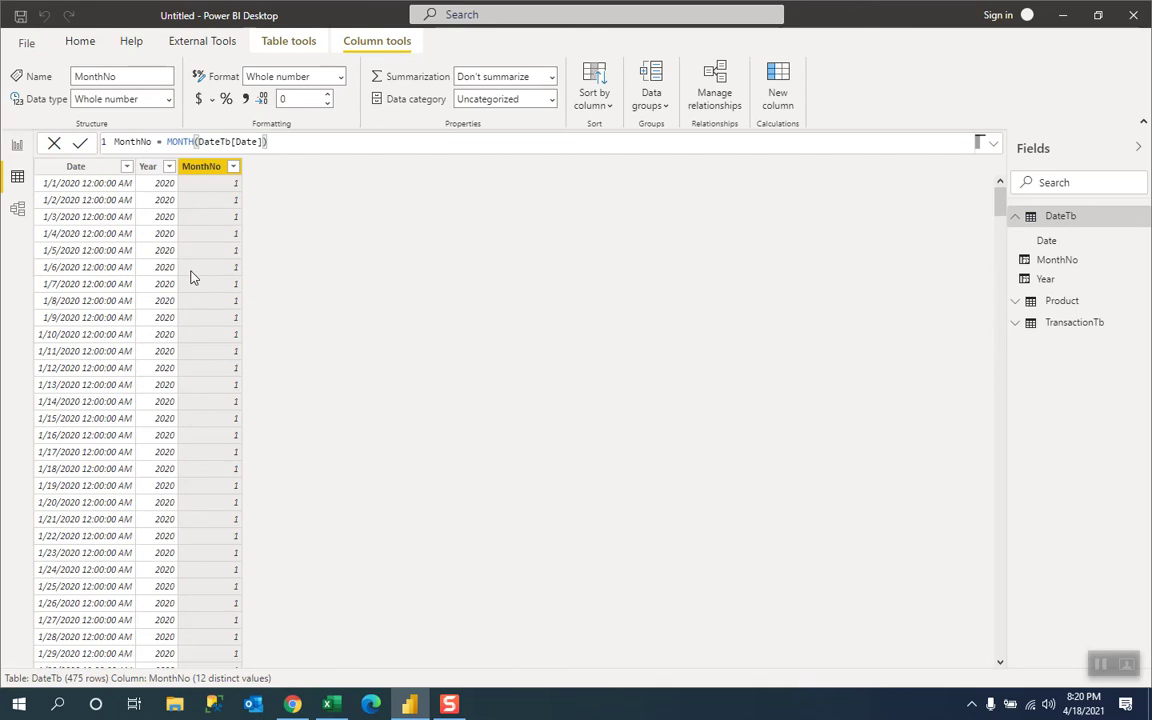
# Step: Start another calculated column in DateTb named Month, with an IF function on the formula's second line
pyautogui.click(786, 95)
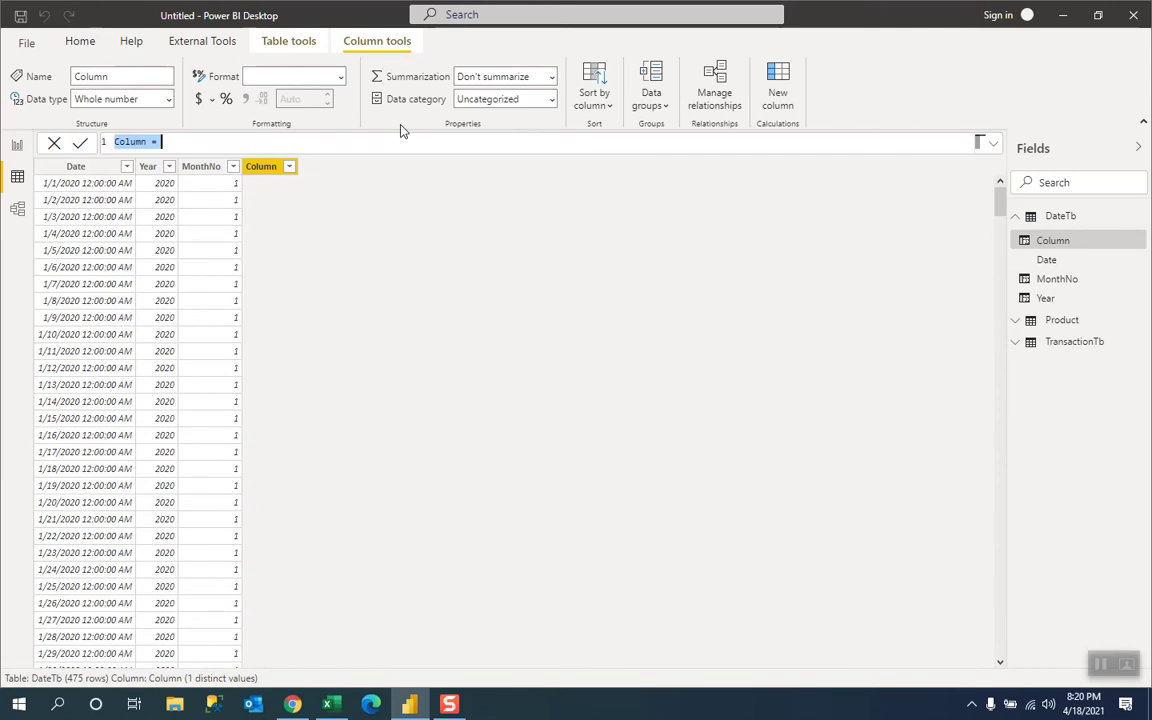
pyautogui.write('Month')
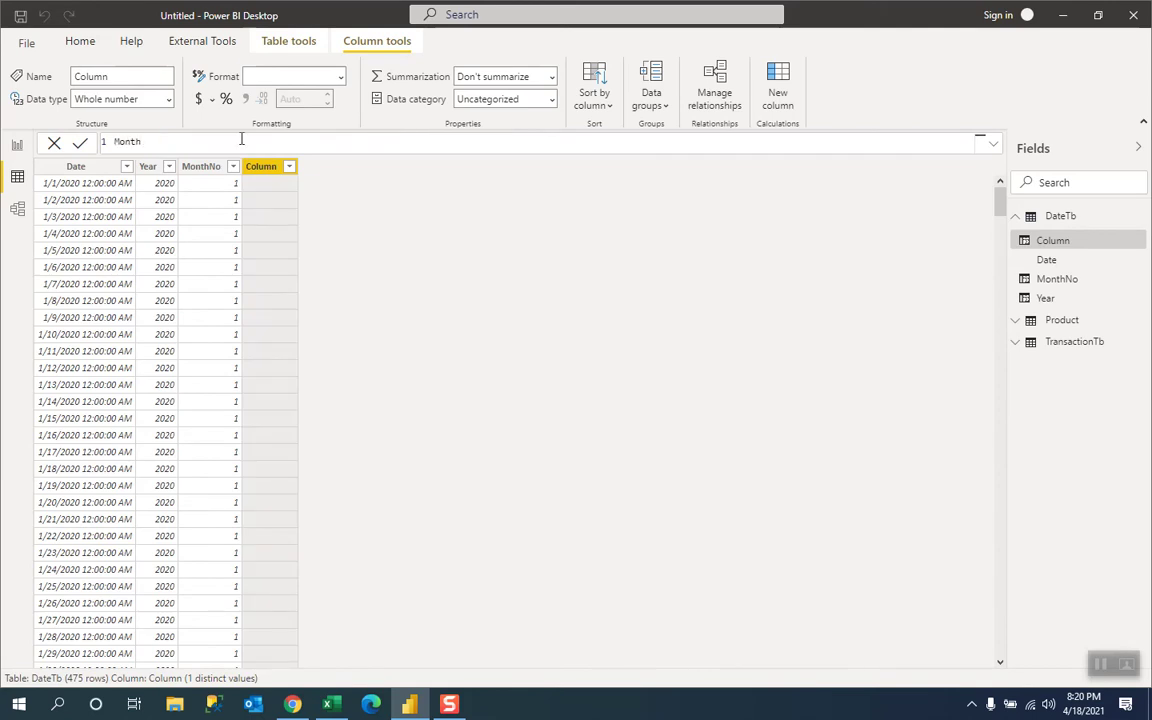
pyautogui.write(' =')
pyautogui.hotkey('shift', 'Return')
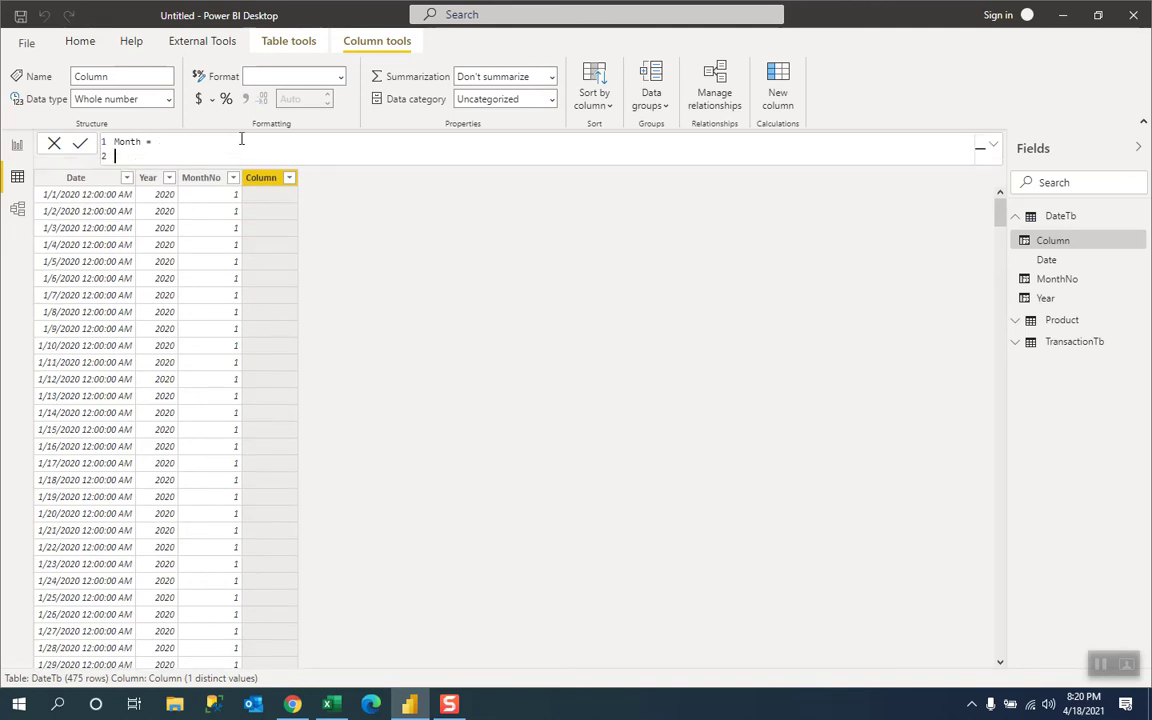
pyautogui.write('IF')
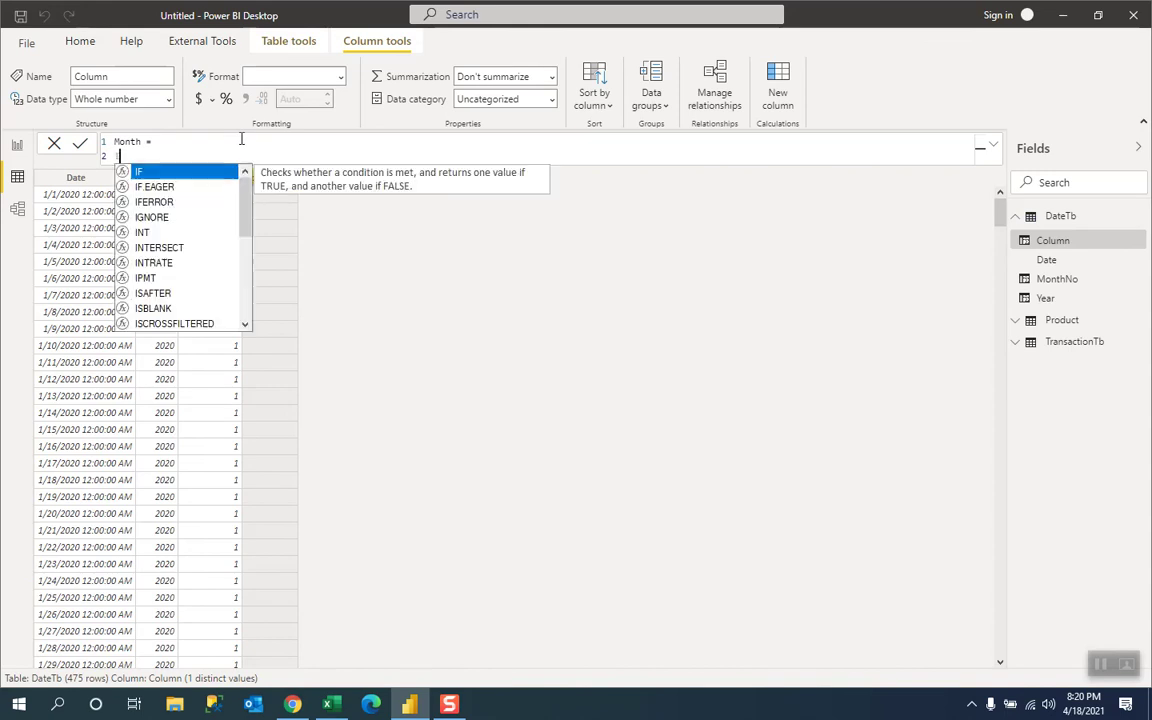
pyautogui.write('(')
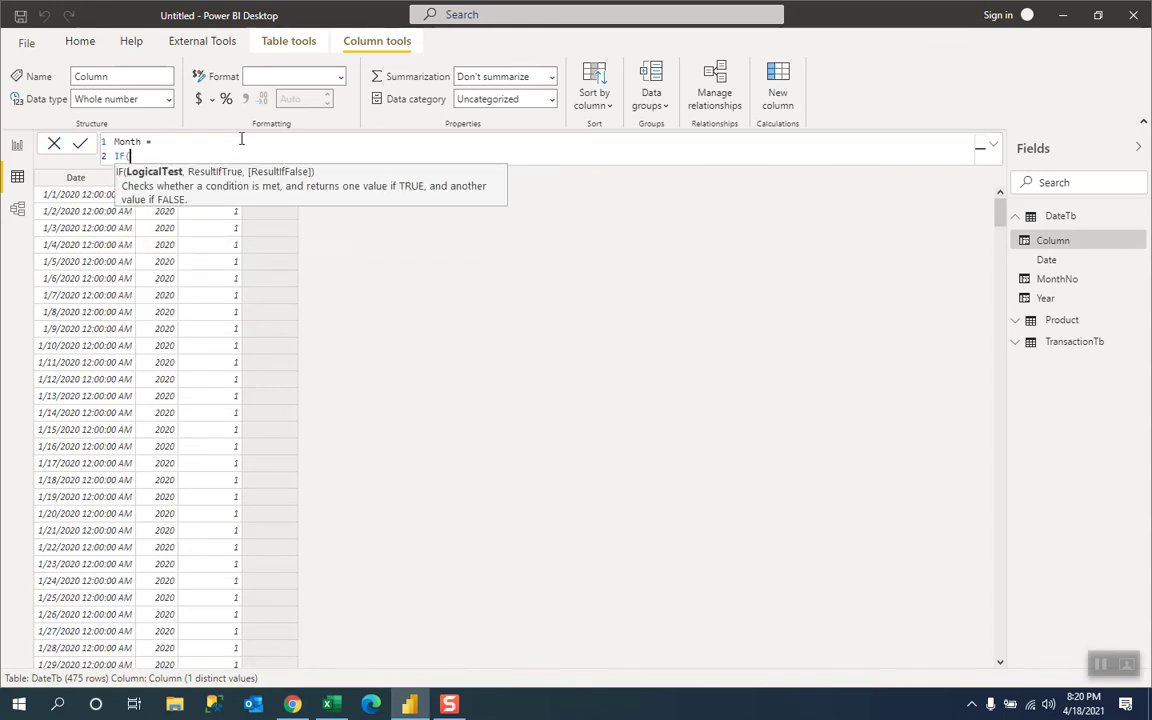
# Step: Make the IF return "Jan" when DateTb[MonthNo]=1 and continue its false result on a new line
pyautogui.write('Month')
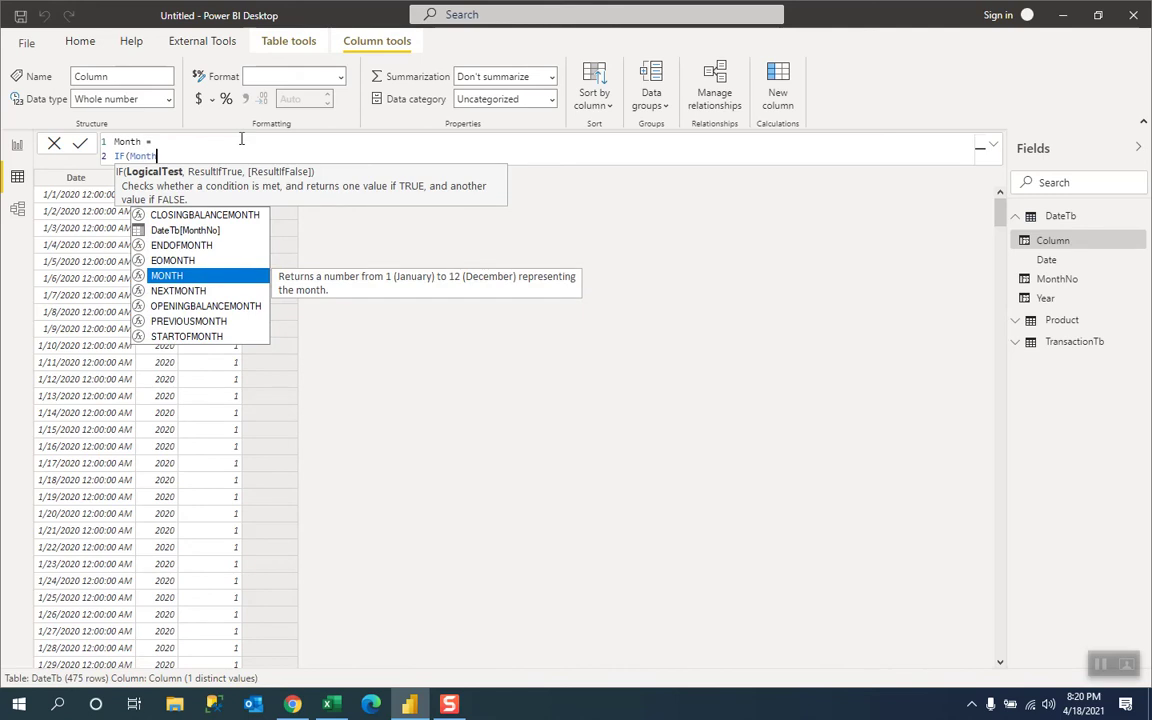
pyautogui.press('Up')
pyautogui.press('Up')
pyautogui.press('Up')
pyautogui.press('Tab')
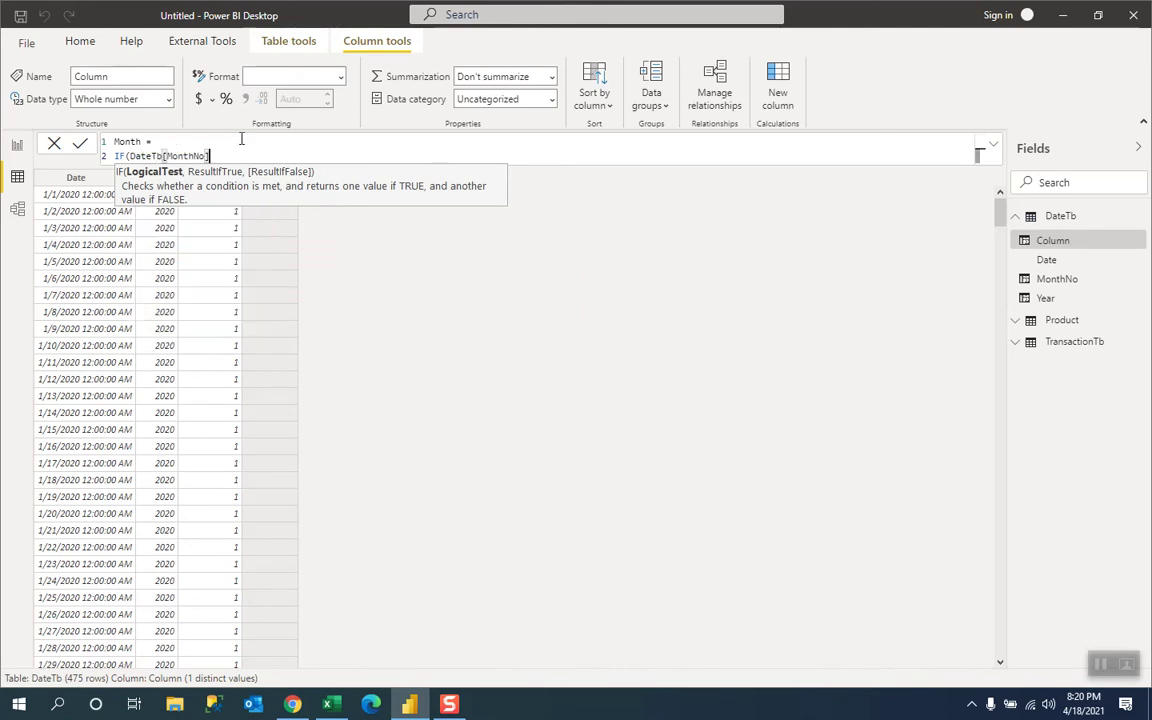
pyautogui.write('=1,')
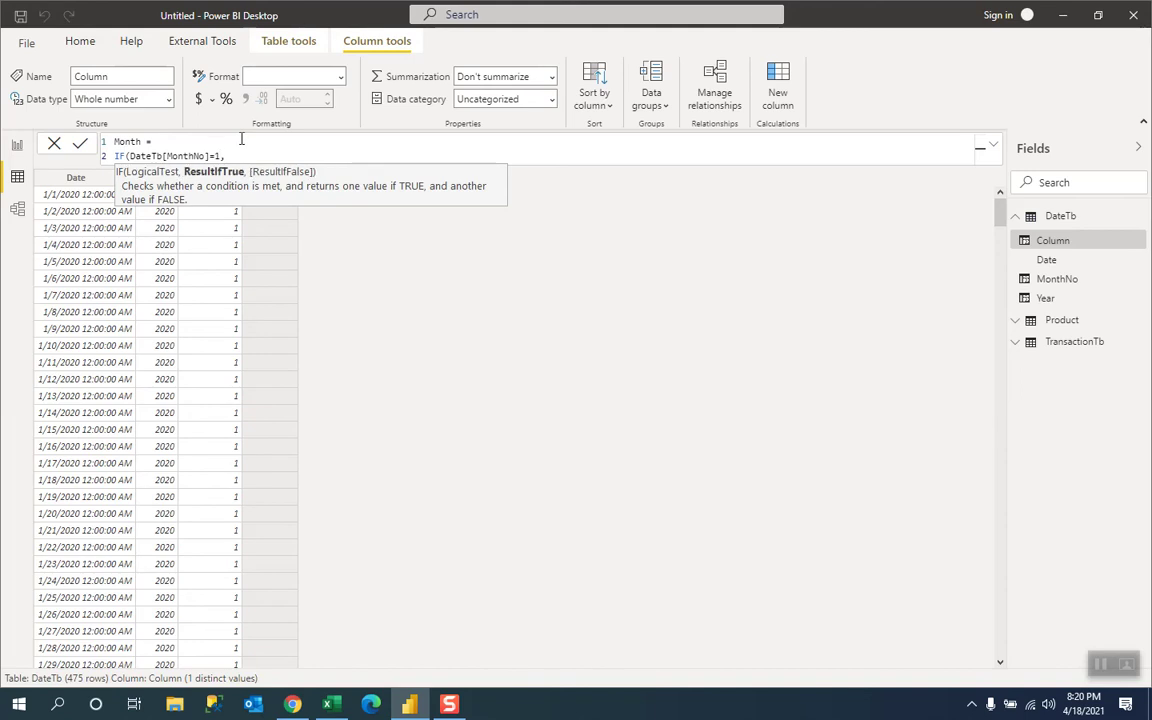
pyautogui.write('"Jan",')
pyautogui.hotkey('shift', 'Return')
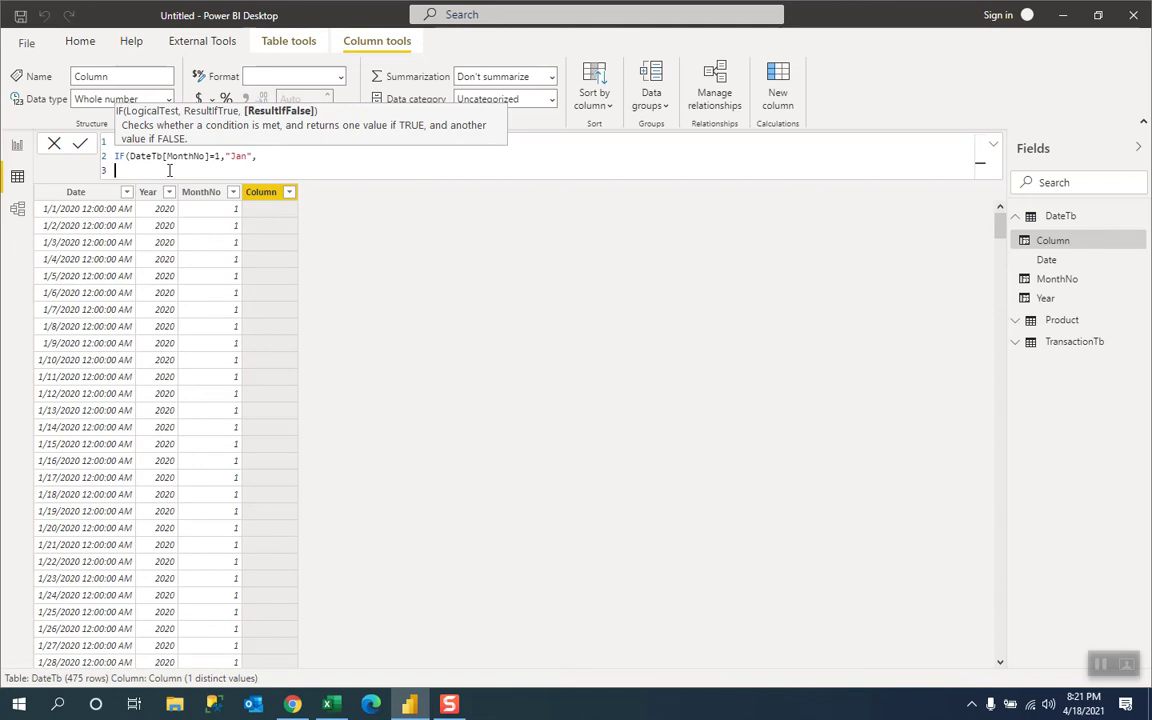
# Step: Add a nested IF on the third line that returns "Feb" when DateTb[MonthNo]=2
pyautogui.write('I')
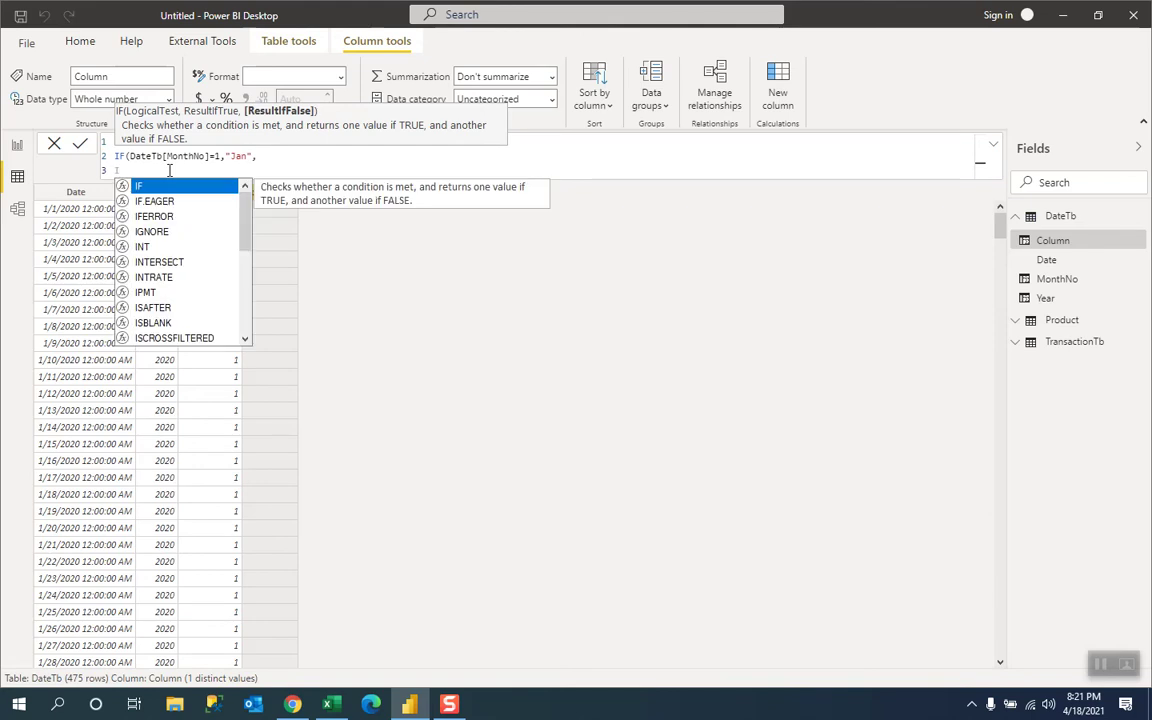
pyautogui.write('F(')
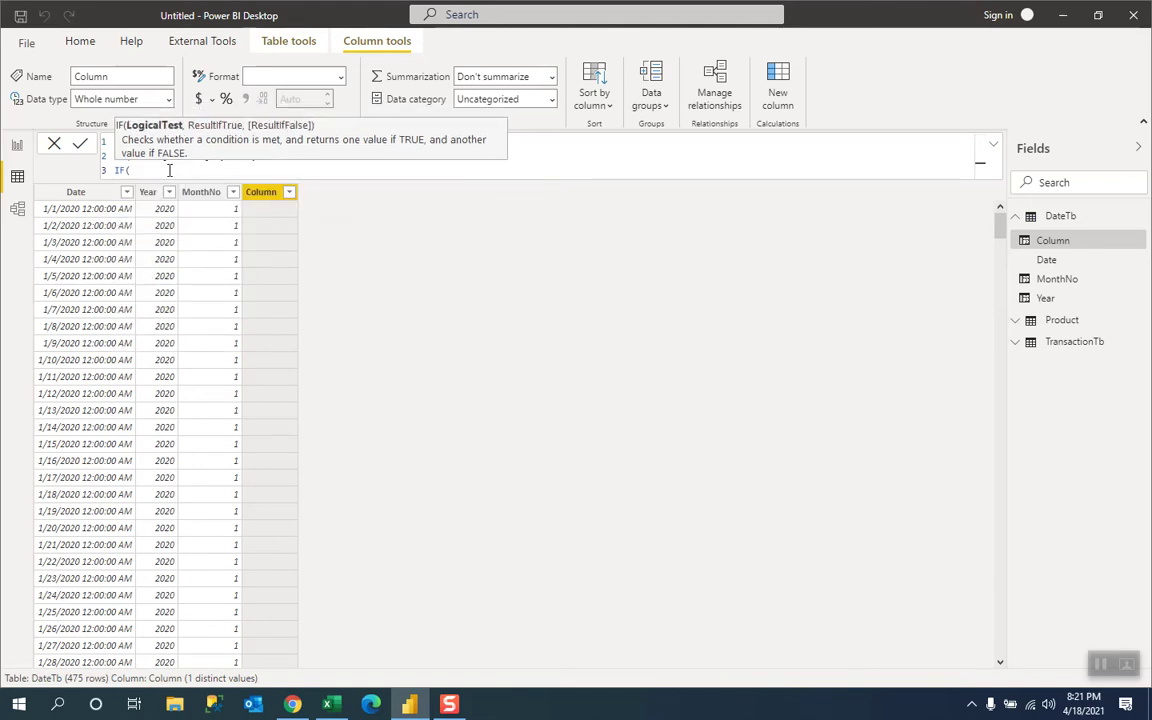
pyautogui.write('da')
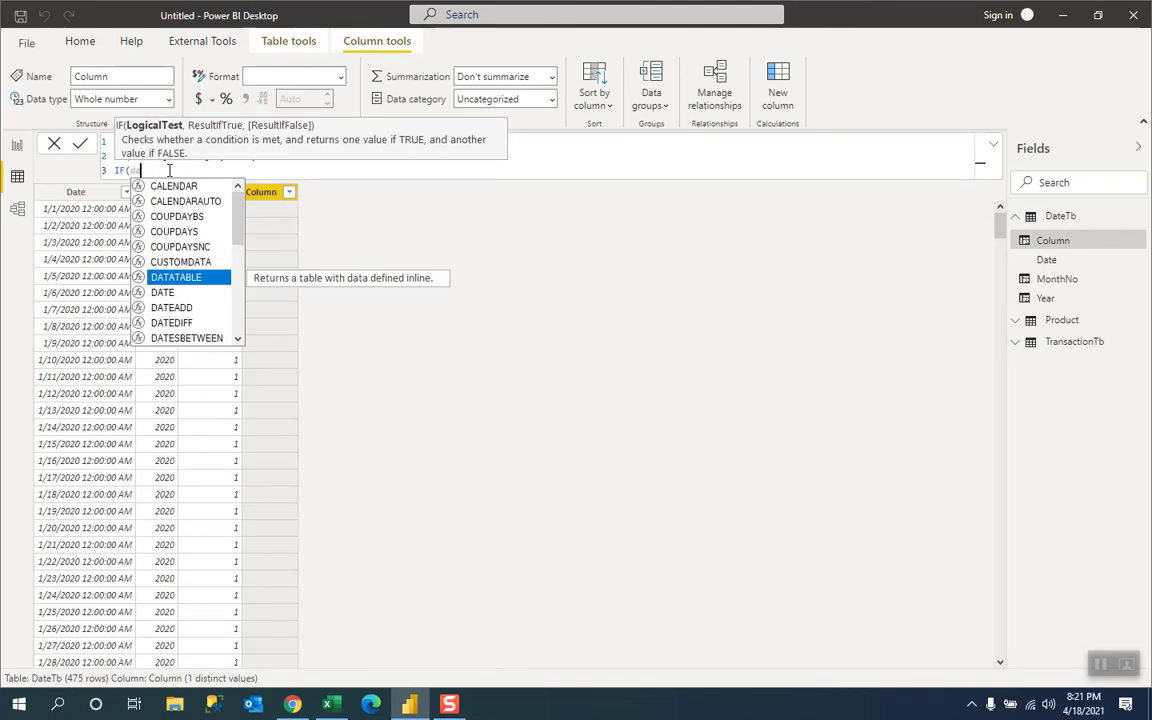
pyautogui.press('BackSpace')
pyautogui.press('BackSpace')
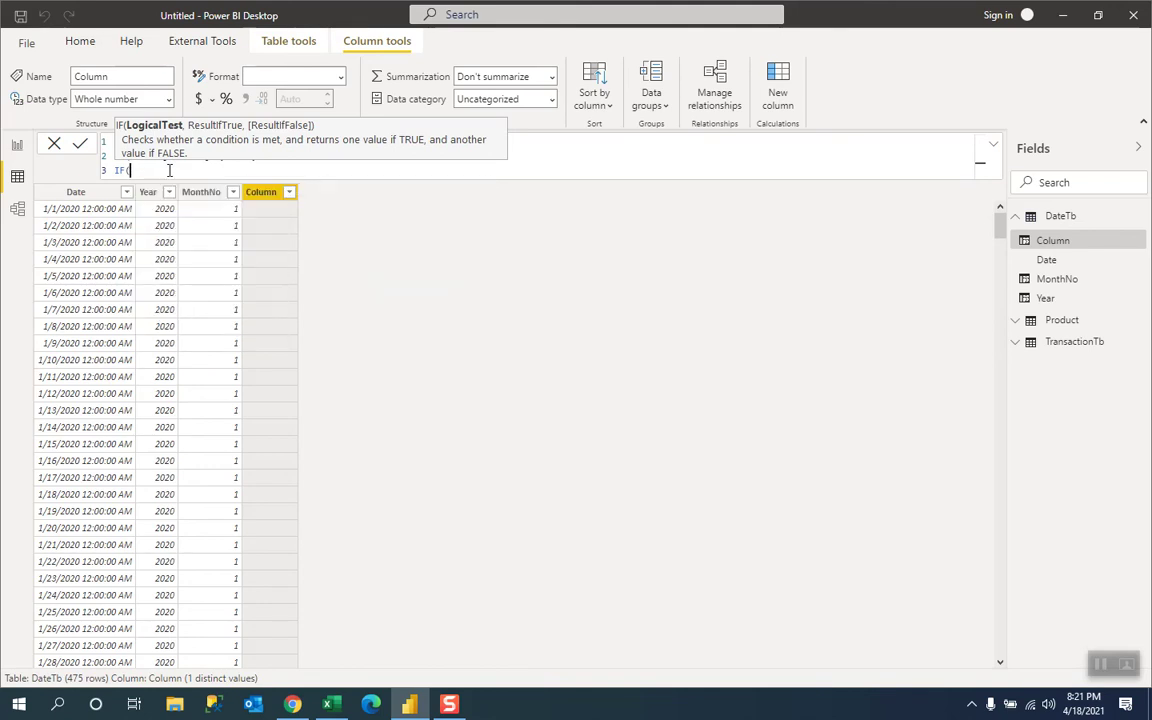
pyautogui.write('month')
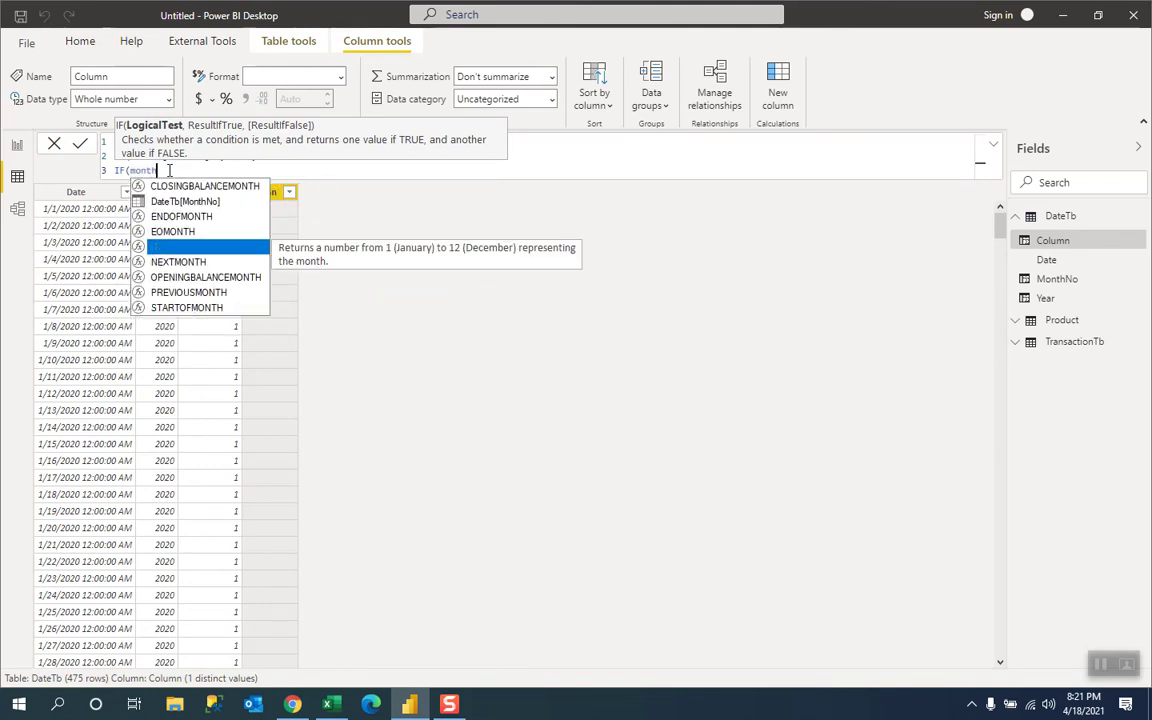
pyautogui.press('Up')
pyautogui.press('Up')
pyautogui.press('Up')
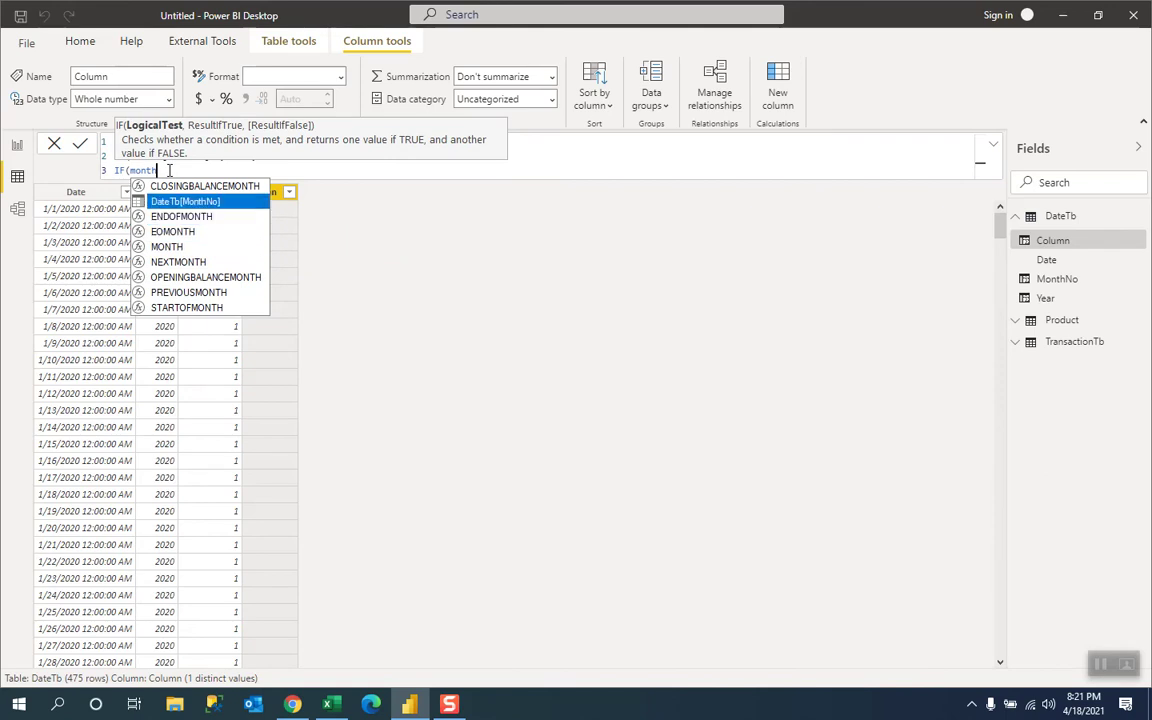
pyautogui.press('Tab')
pyautogui.write('=')
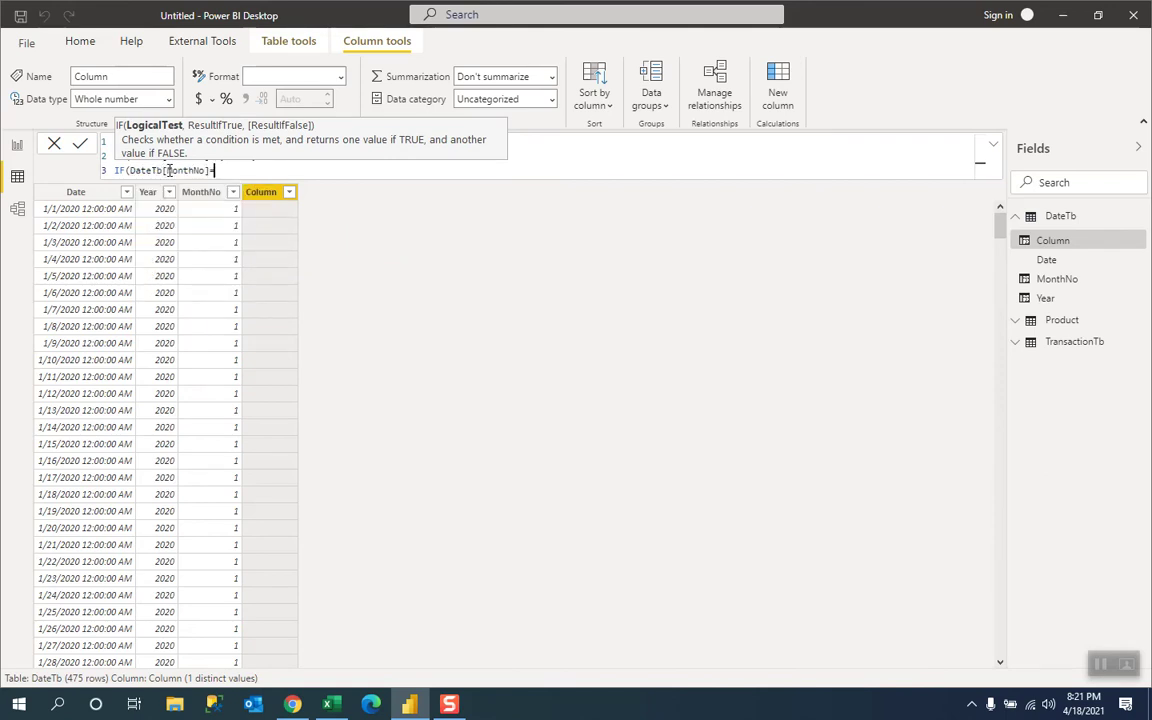
pyautogui.write('2,"')
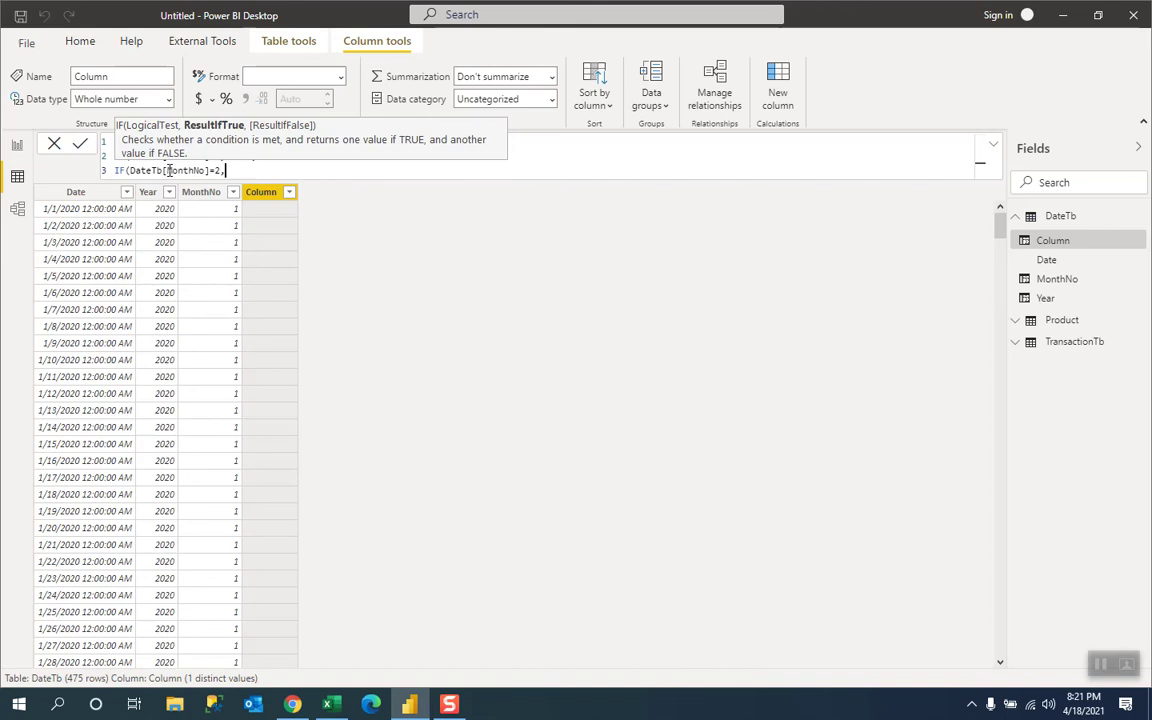
pyautogui.write('Feb",')
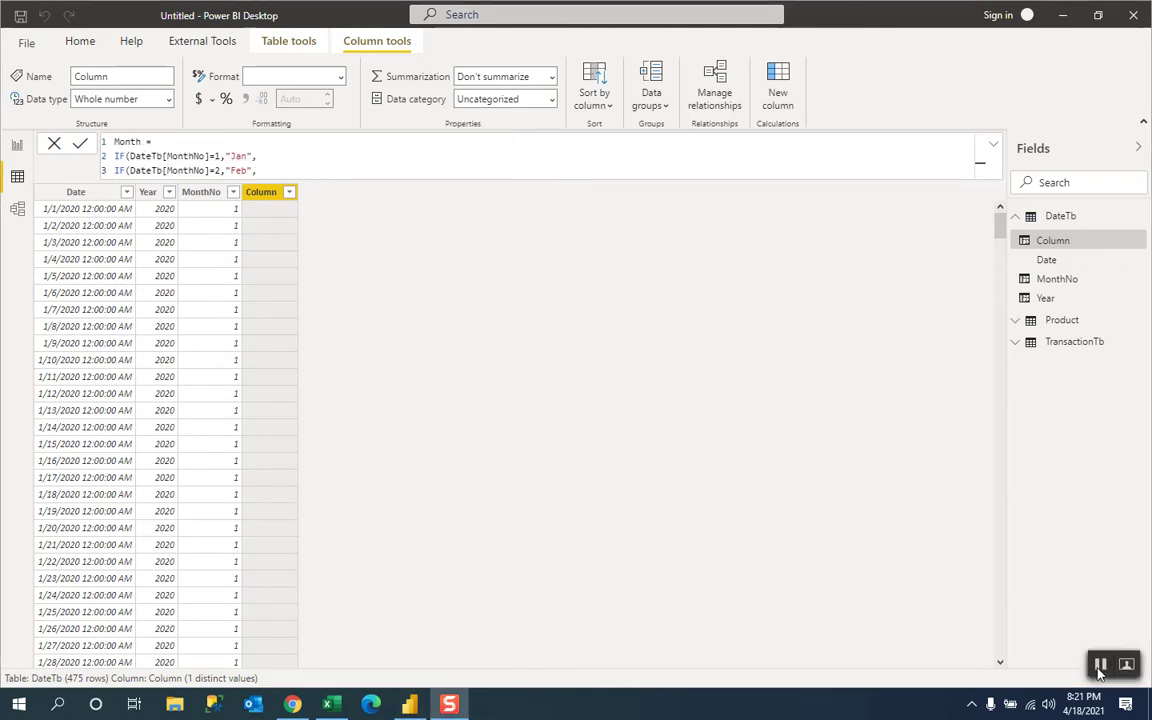
# Step: Extend the nested IFs from 3 = "Mar" through 11 = "Nov" with "Dec" as fallback, close all parentheses and commit the Month column
pyautogui.click(1099, 665)
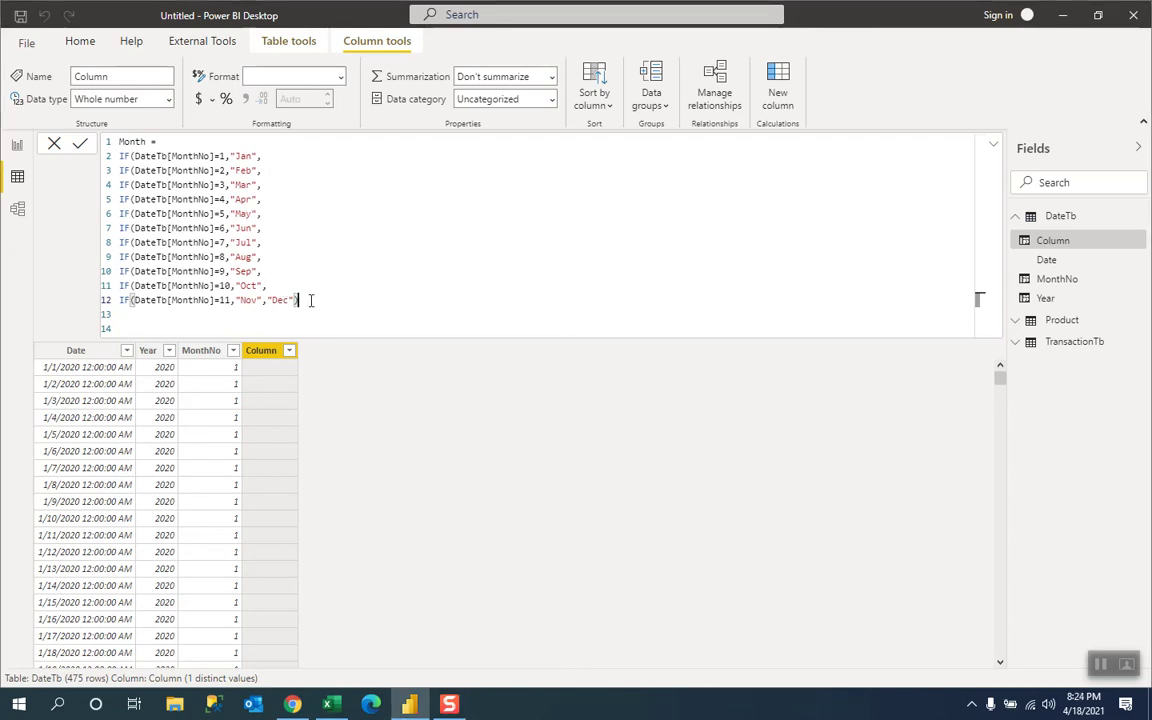
pyautogui.write('))))))))))')
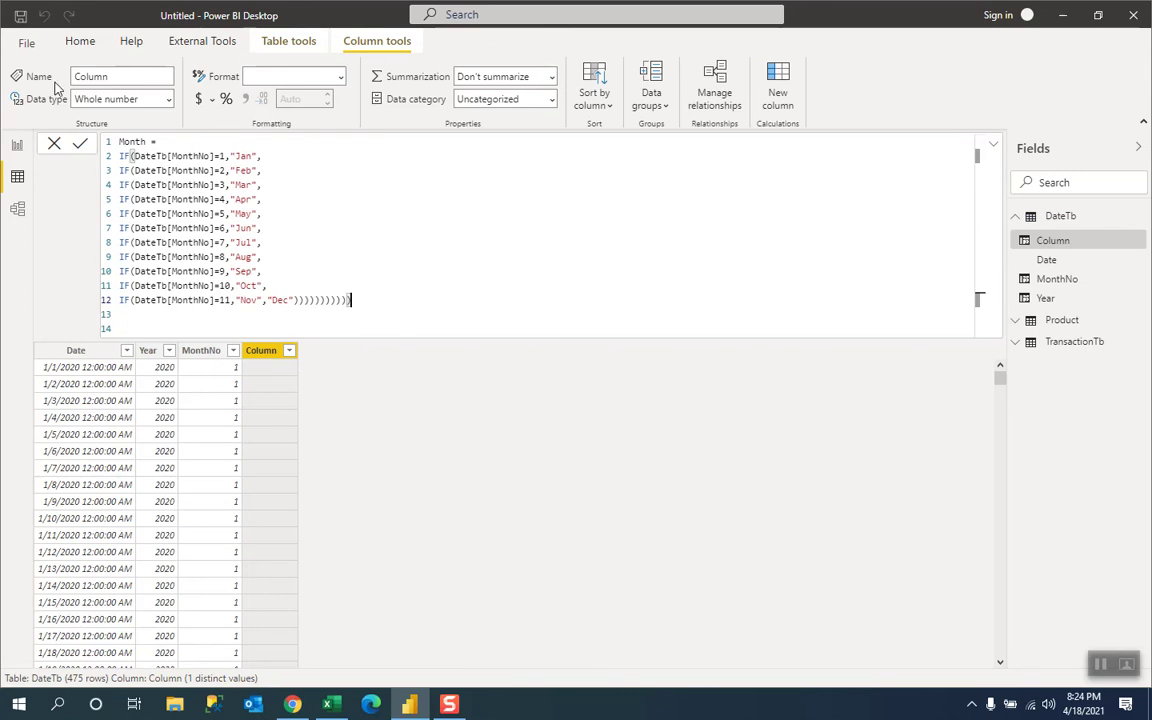
pyautogui.click(80, 147)
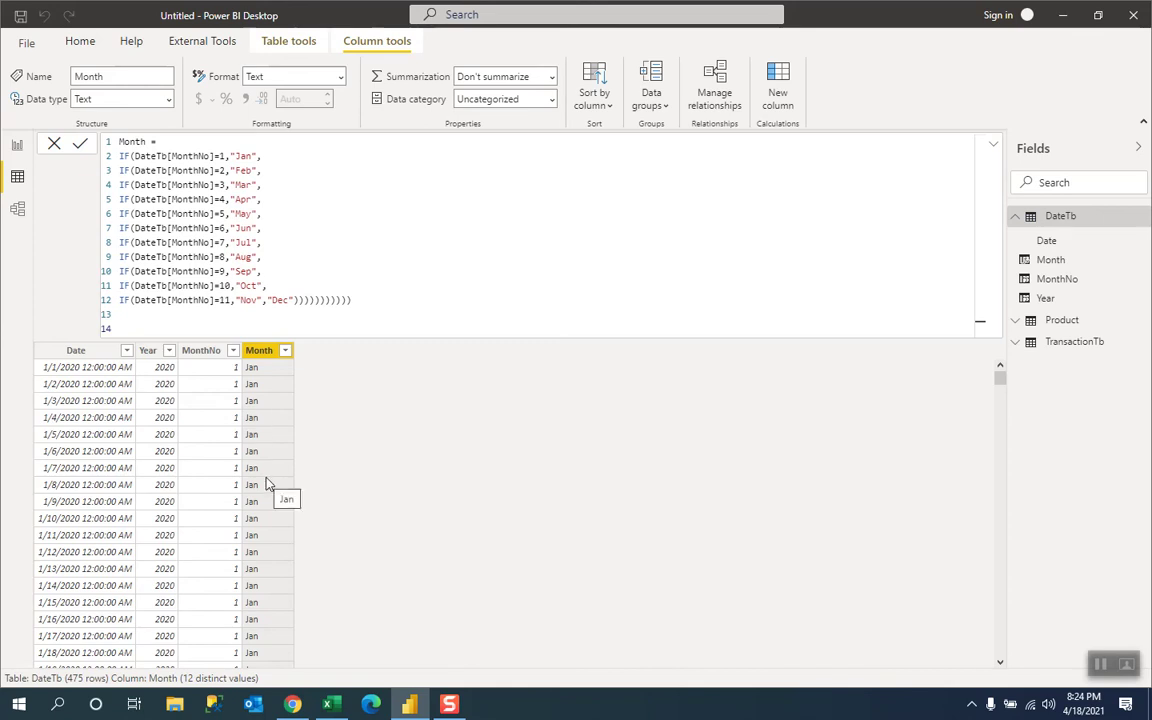
# Step: Create a table visual on the report page showing DateTb Month with TransactionTb Qty
pyautogui.click(17, 147)
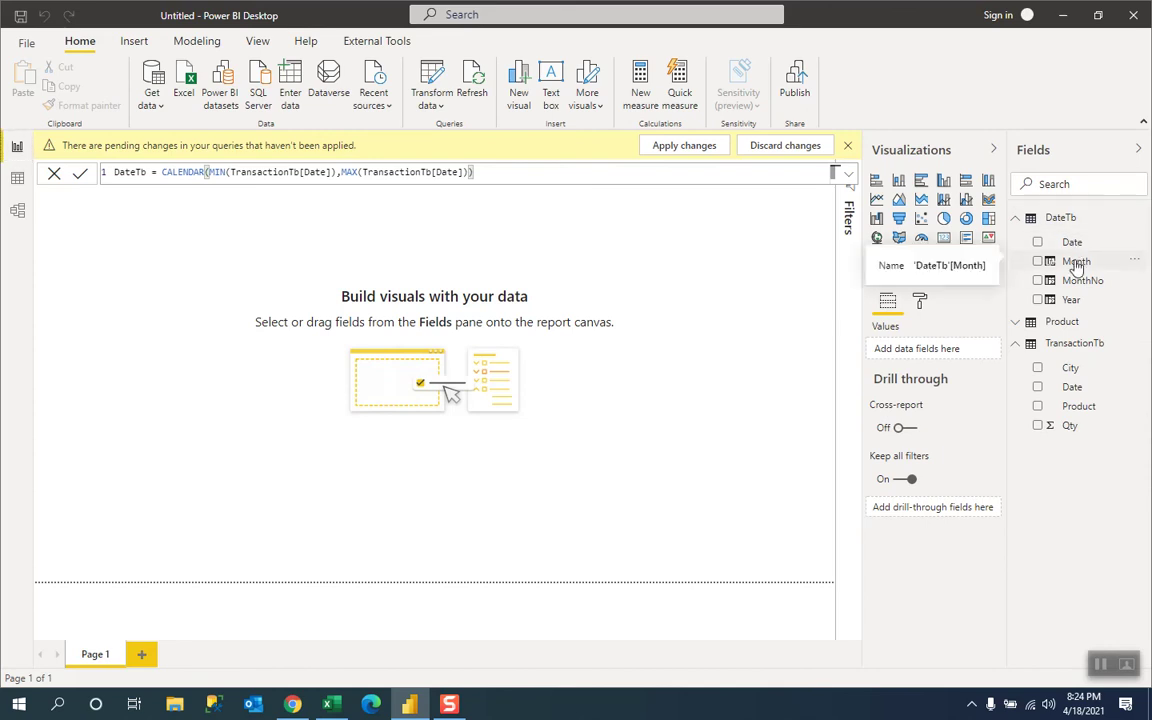
pyautogui.moveTo(1076, 261); pyautogui.dragTo(232, 316)
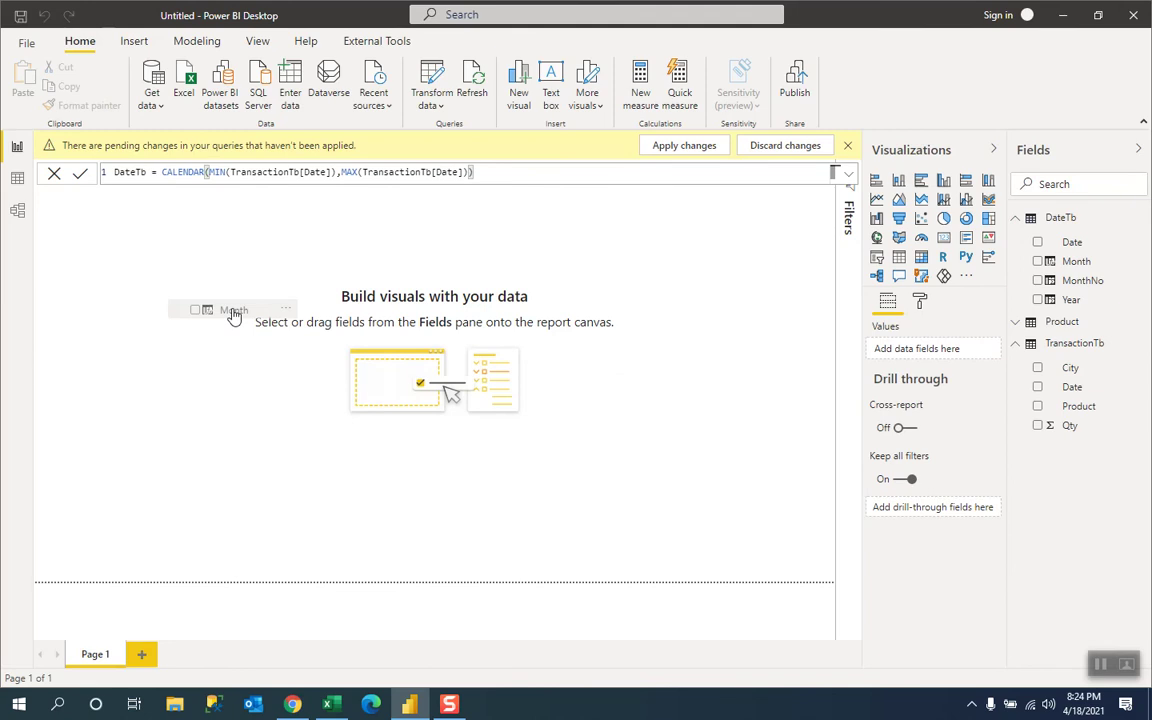
pyautogui.moveTo(232, 316); pyautogui.dragTo(230, 315)
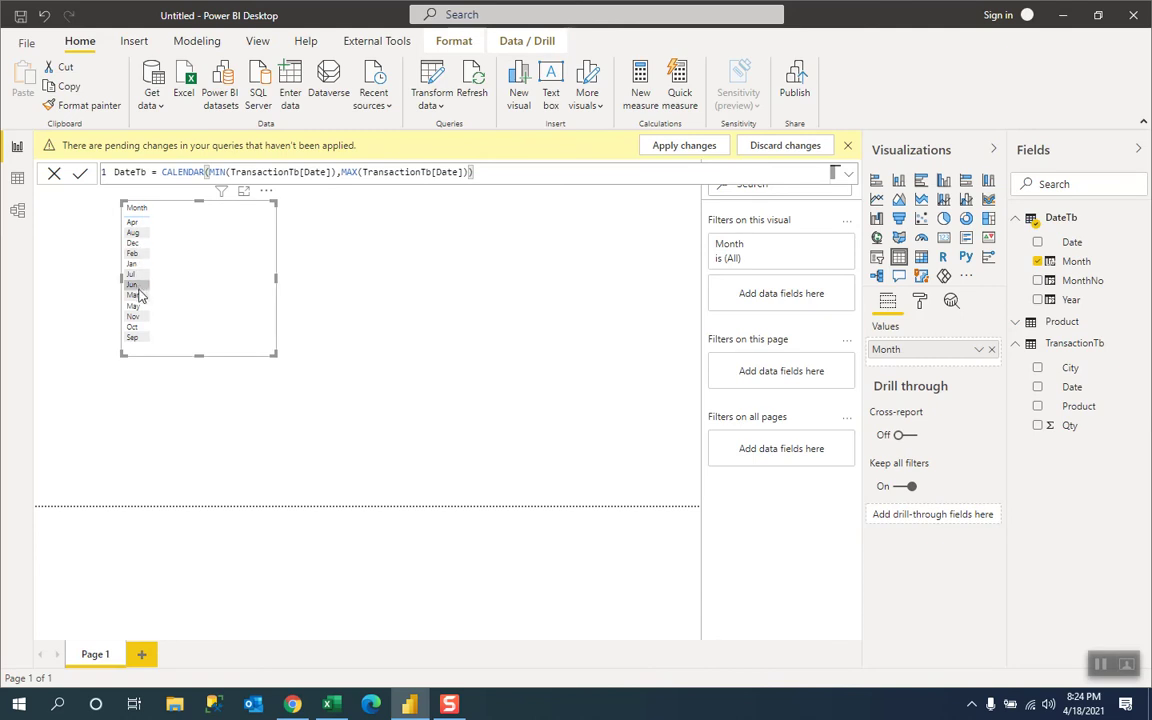
pyautogui.click(1038, 426)
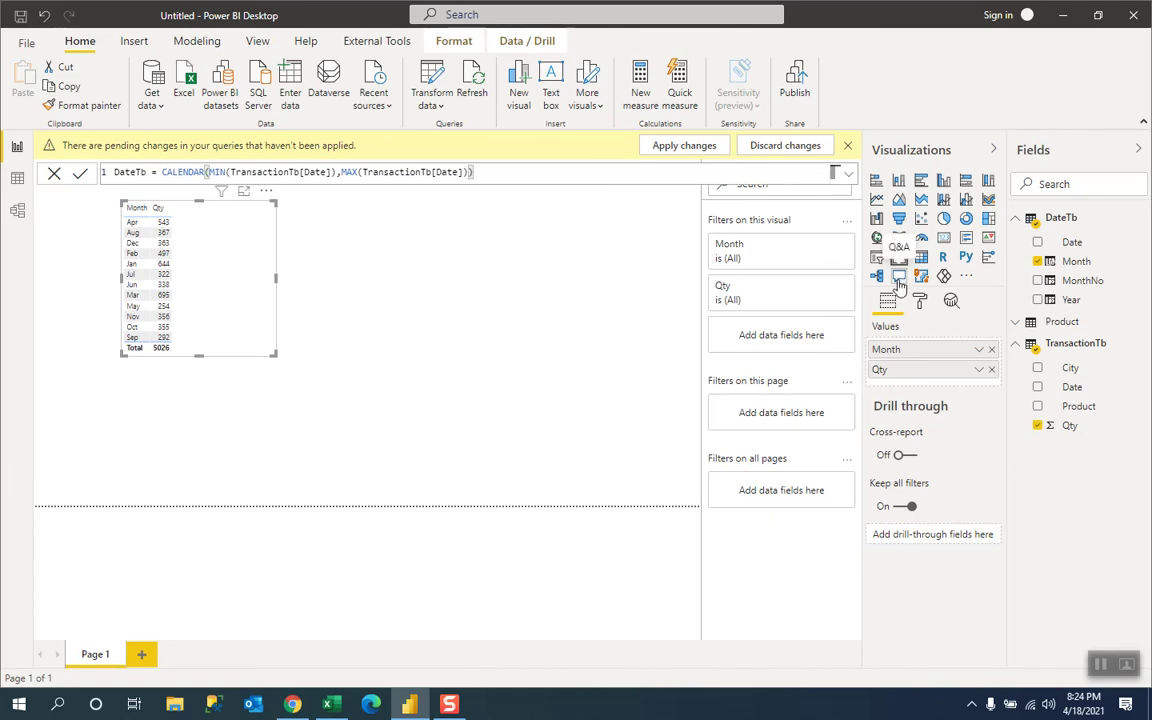
# Step: Set the table visual's grid text size to 14 pt and make the visual taller to fit all the months
pyautogui.click(921, 302)
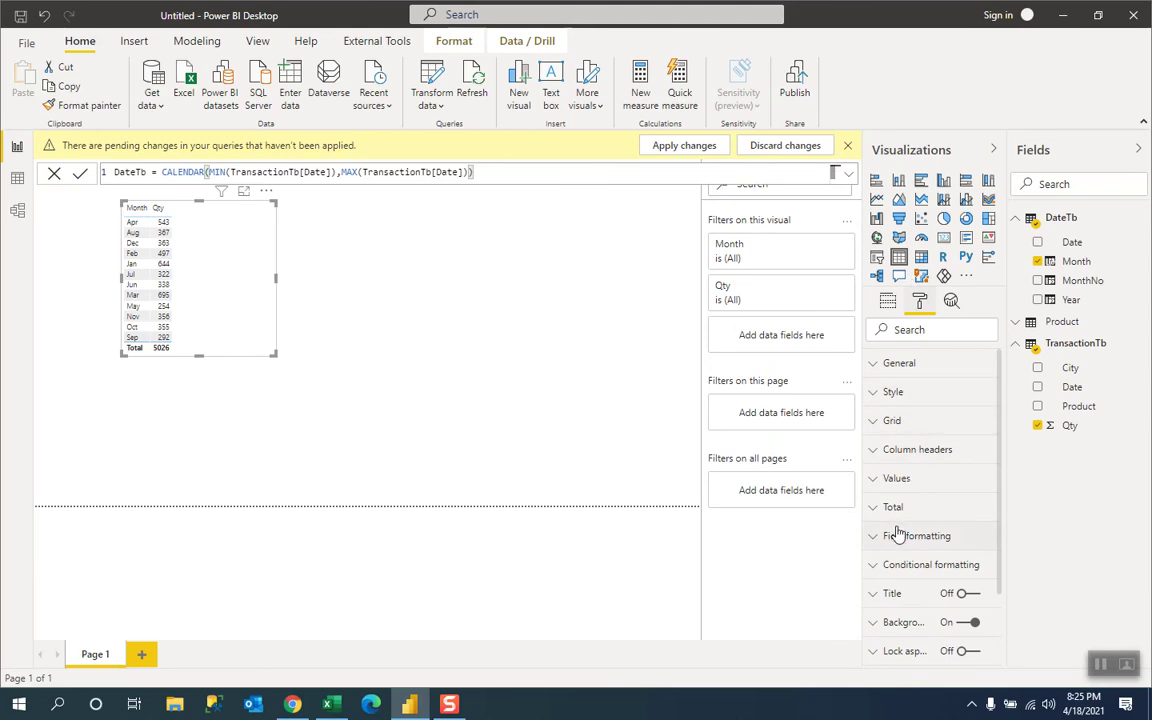
pyautogui.click(876, 424)
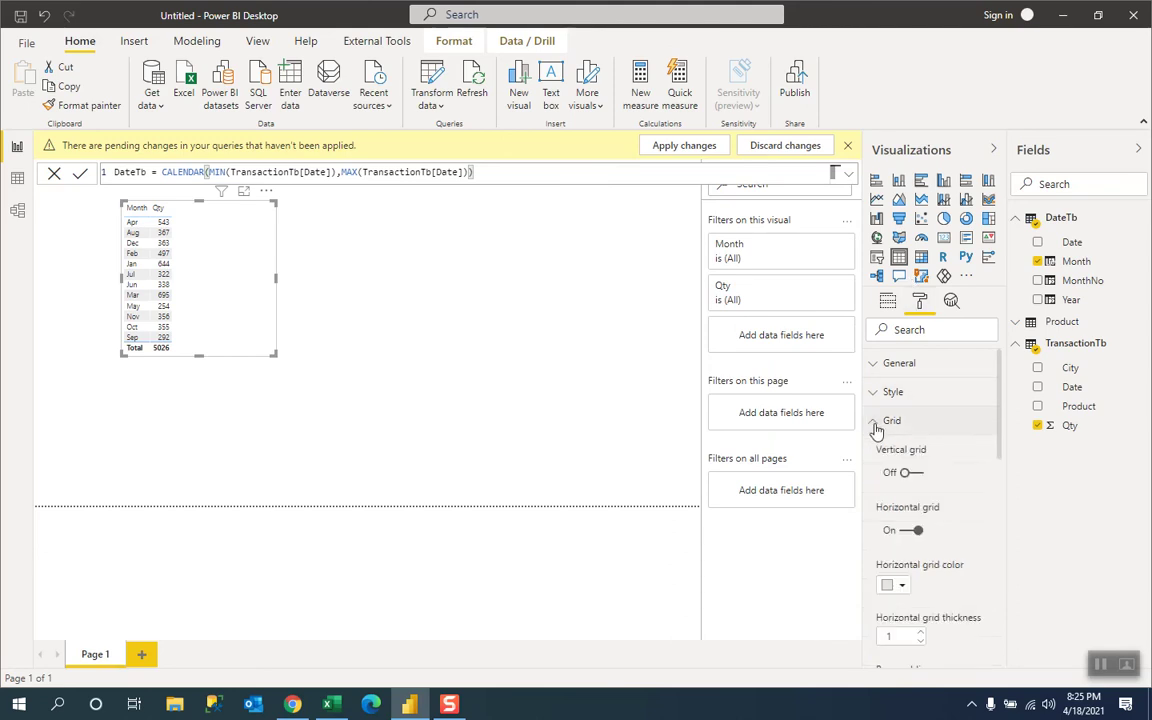
pyautogui.moveTo(1002, 449); pyautogui.dragTo(1008, 526)
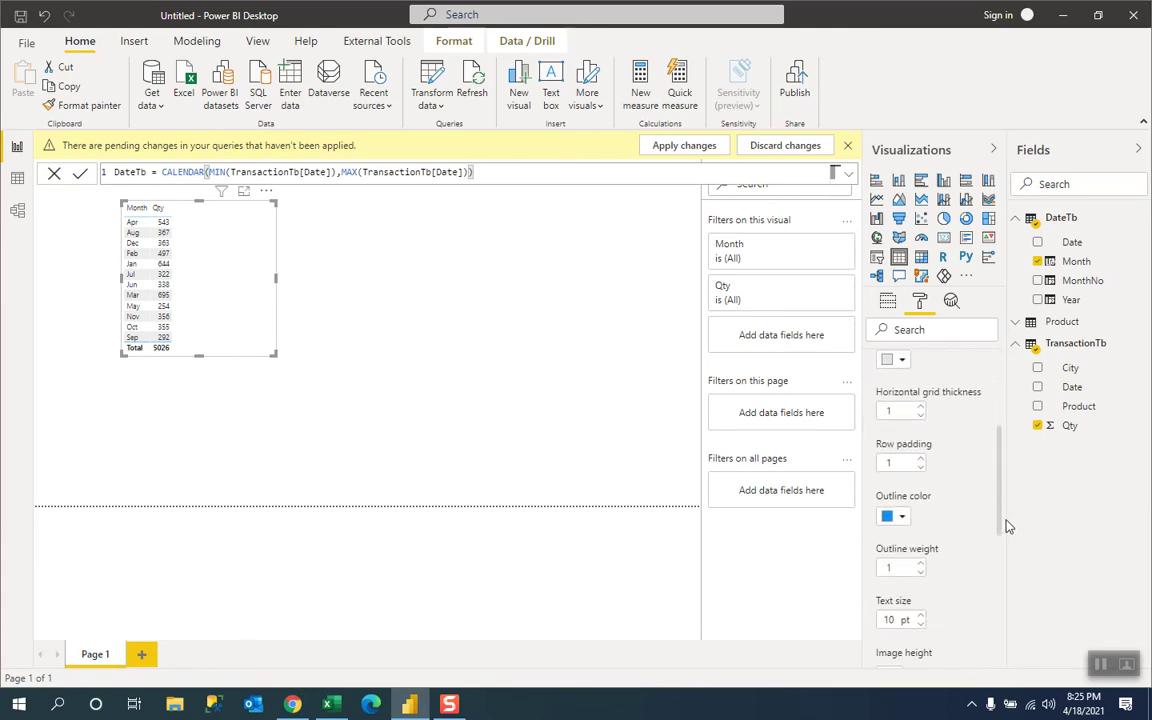
pyautogui.click(920, 617)
pyautogui.click(920, 617)
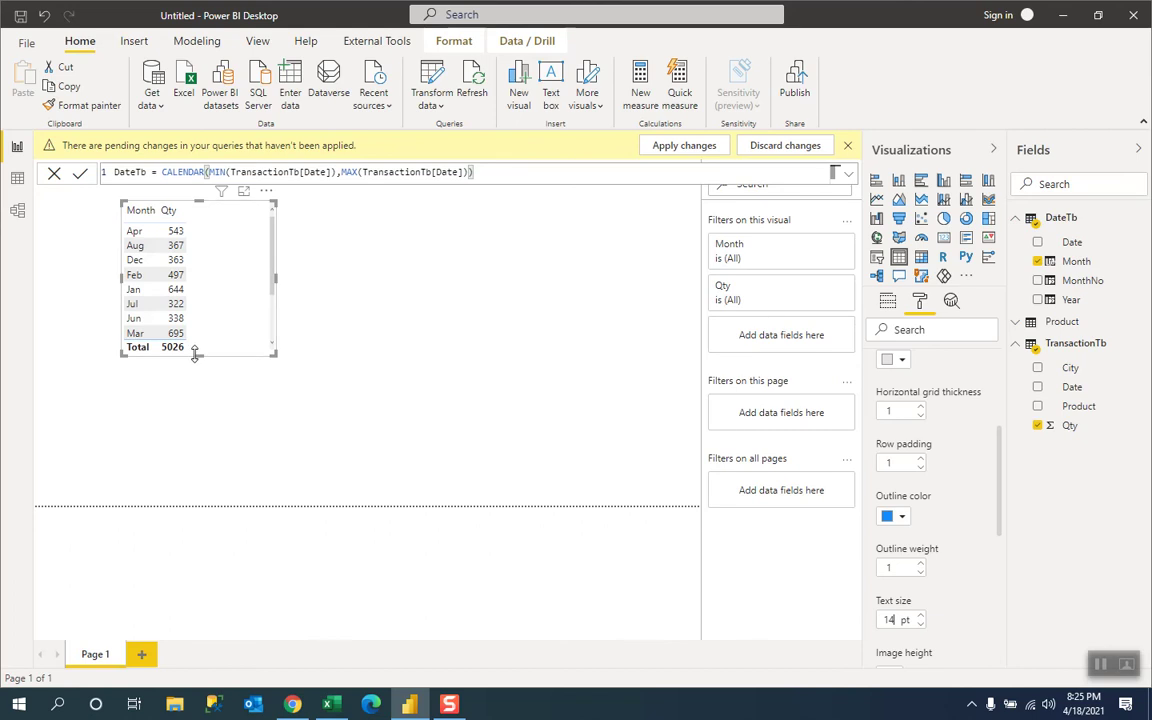
pyautogui.moveTo(200, 353); pyautogui.dragTo(208, 435)
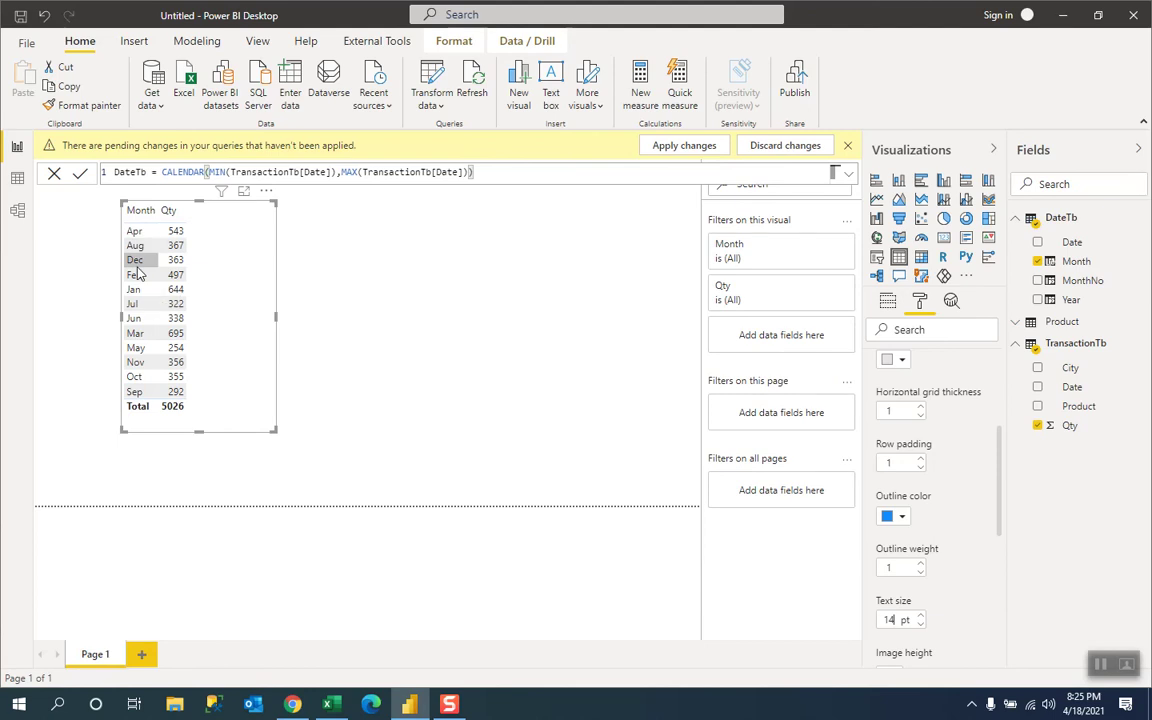
# Step: Sort the DateTb Month column by MonthNo and return to the report page
pyautogui.click(16, 180)
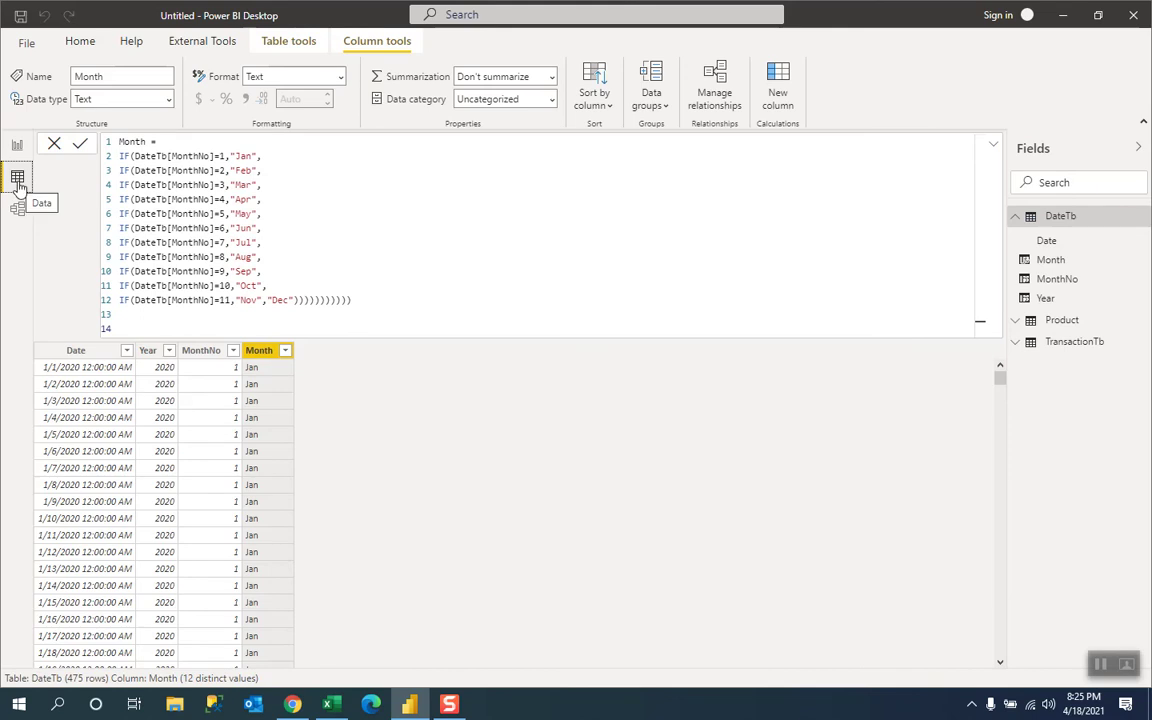
pyautogui.click(993, 149)
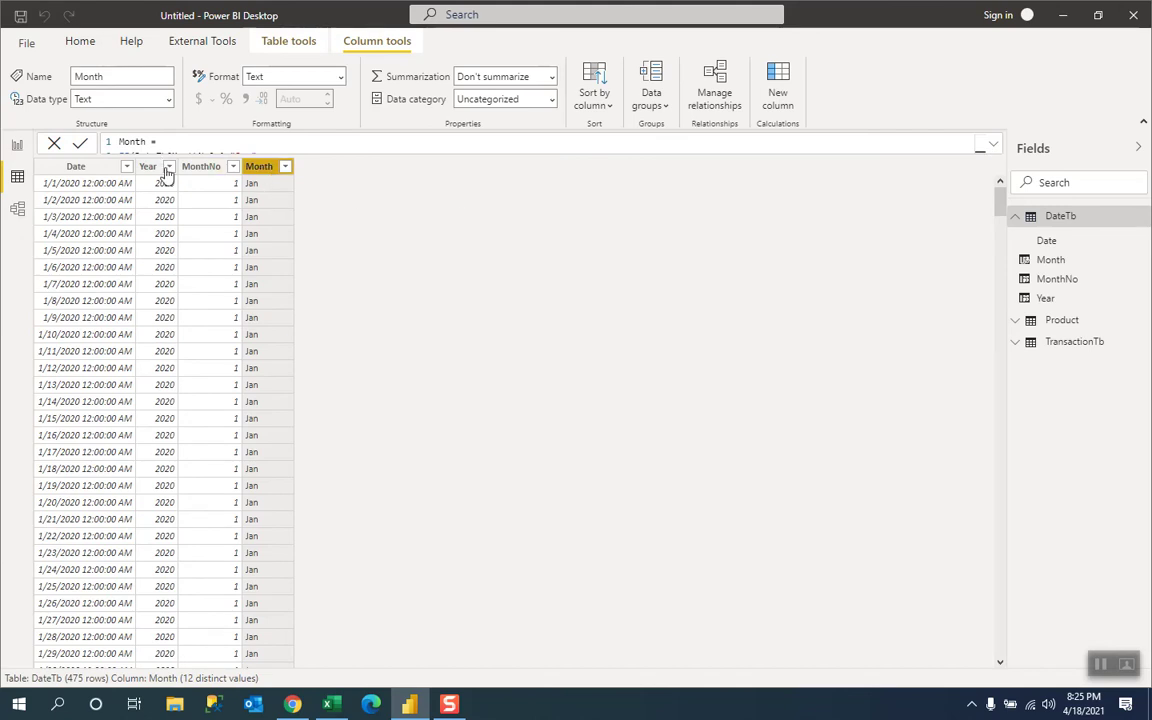
pyautogui.click(607, 106)
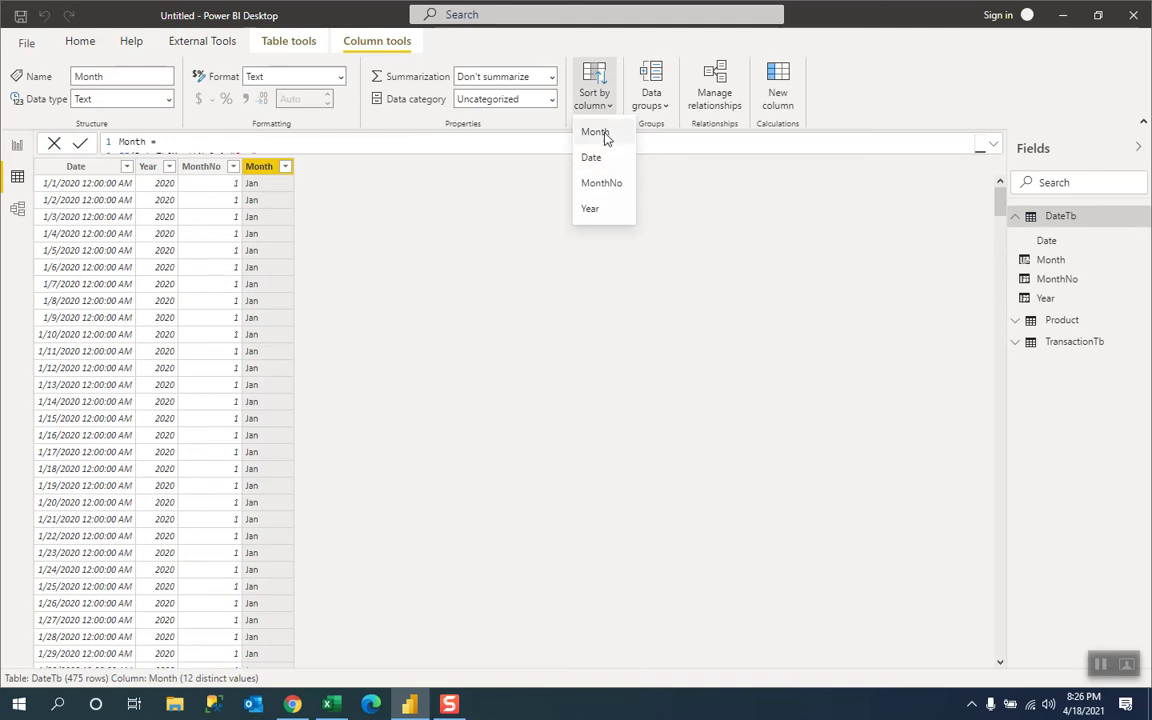
pyautogui.click(604, 134)
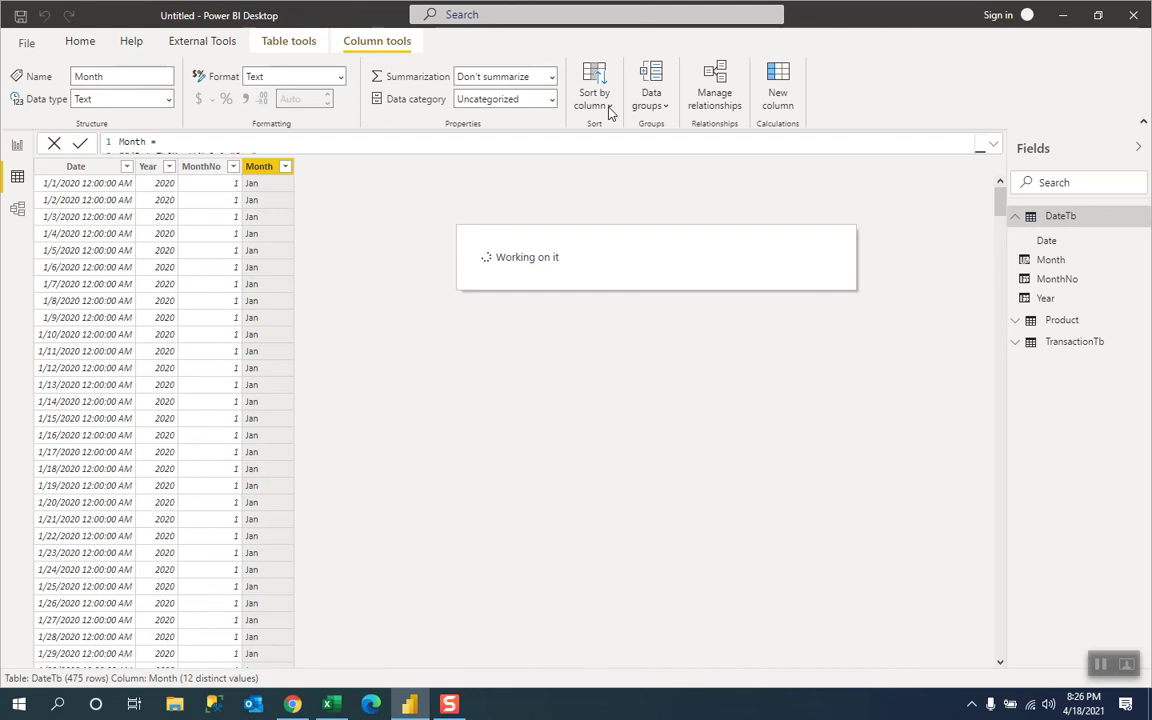
pyautogui.click(608, 112)
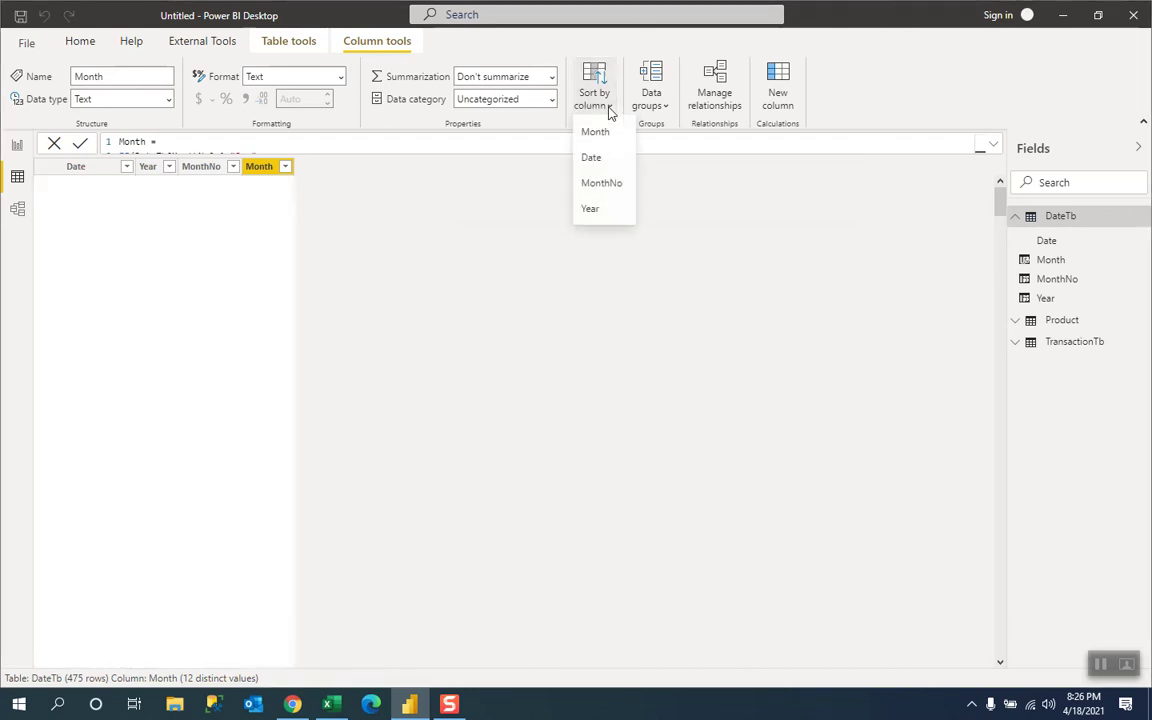
pyautogui.click(606, 184)
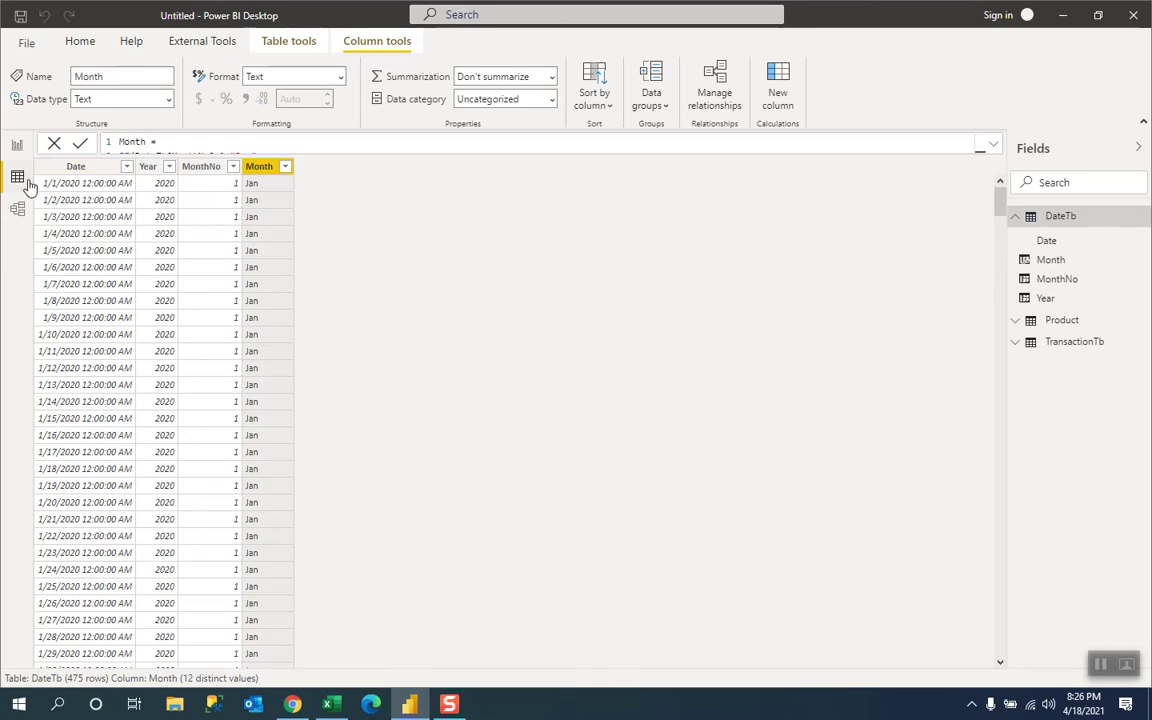
pyautogui.click(17, 145)
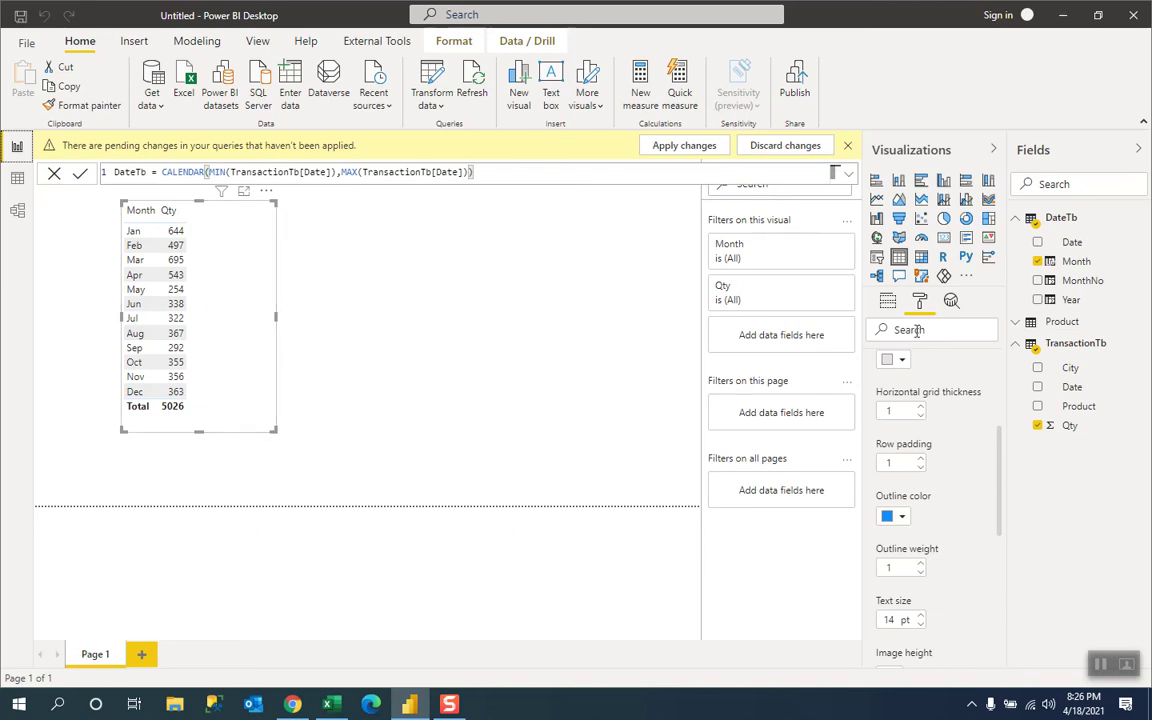
# Step: Review the fields of TransactionTb and Product and the relationships between the model's tables
pyautogui.click(1016, 347)
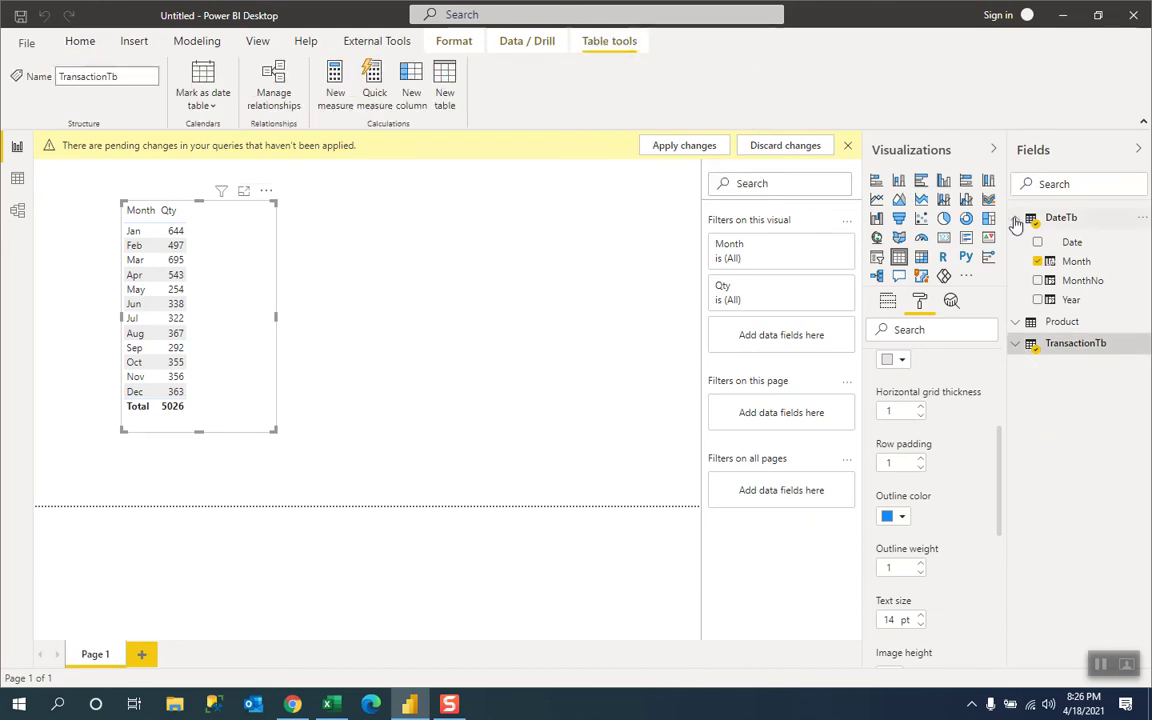
pyautogui.click(1016, 220)
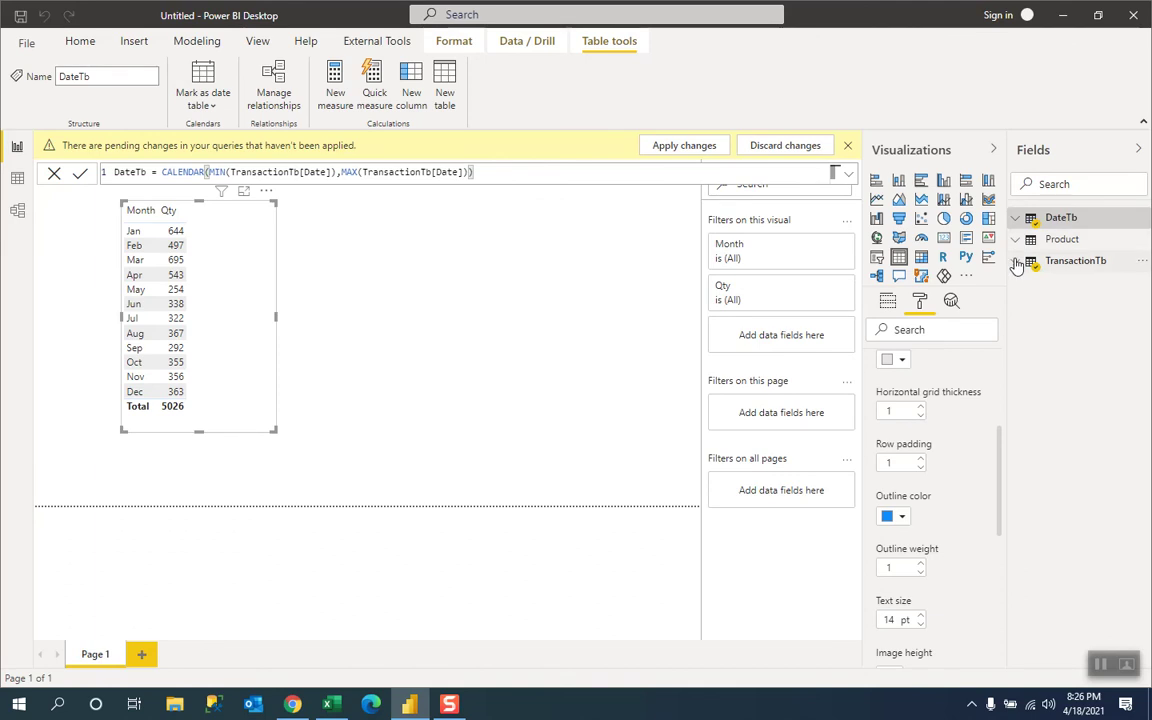
pyautogui.click(1016, 262)
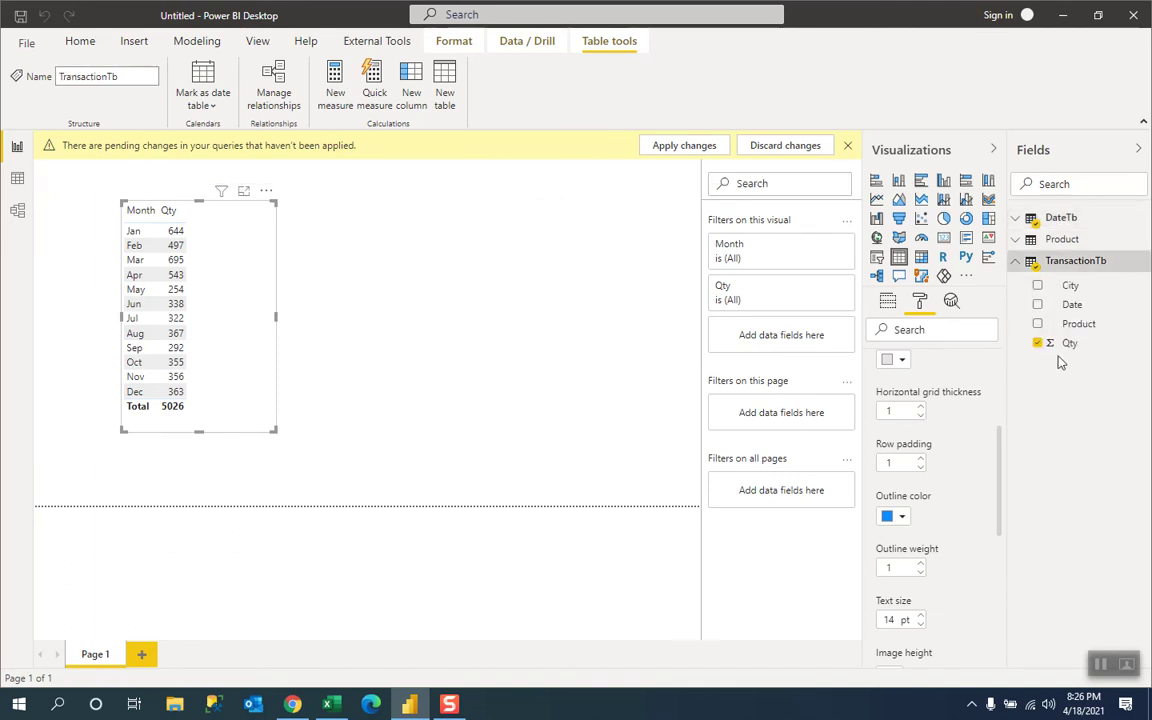
pyautogui.click(1016, 241)
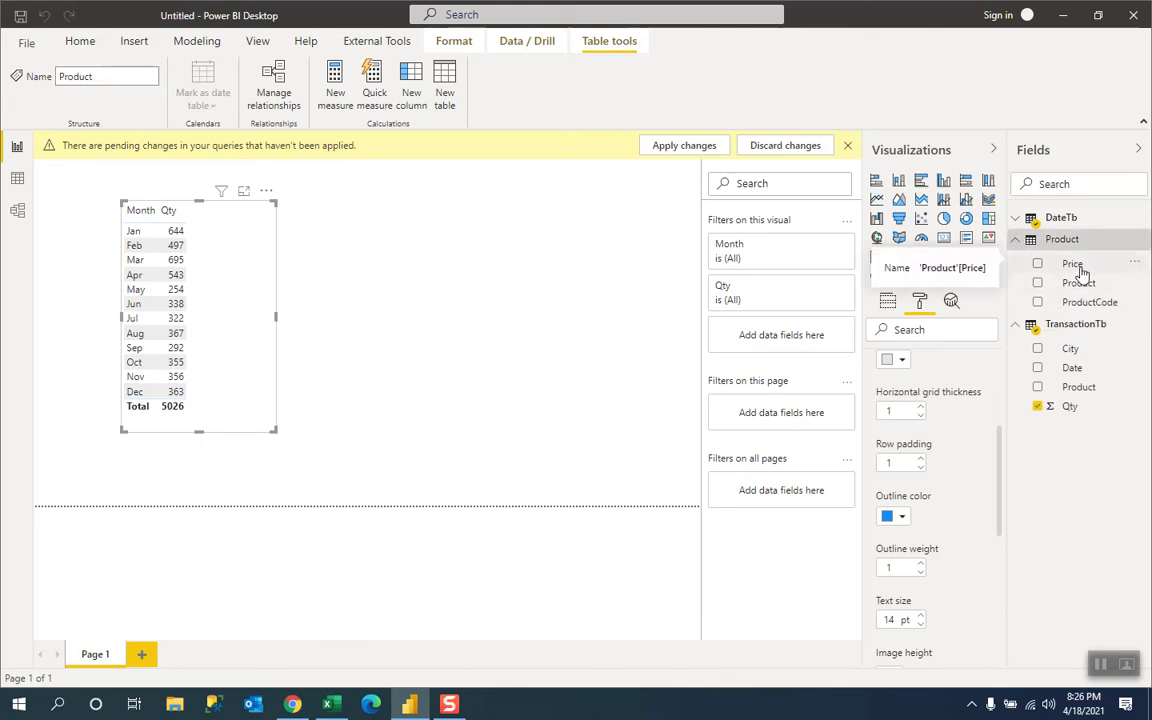
pyautogui.click(17, 210)
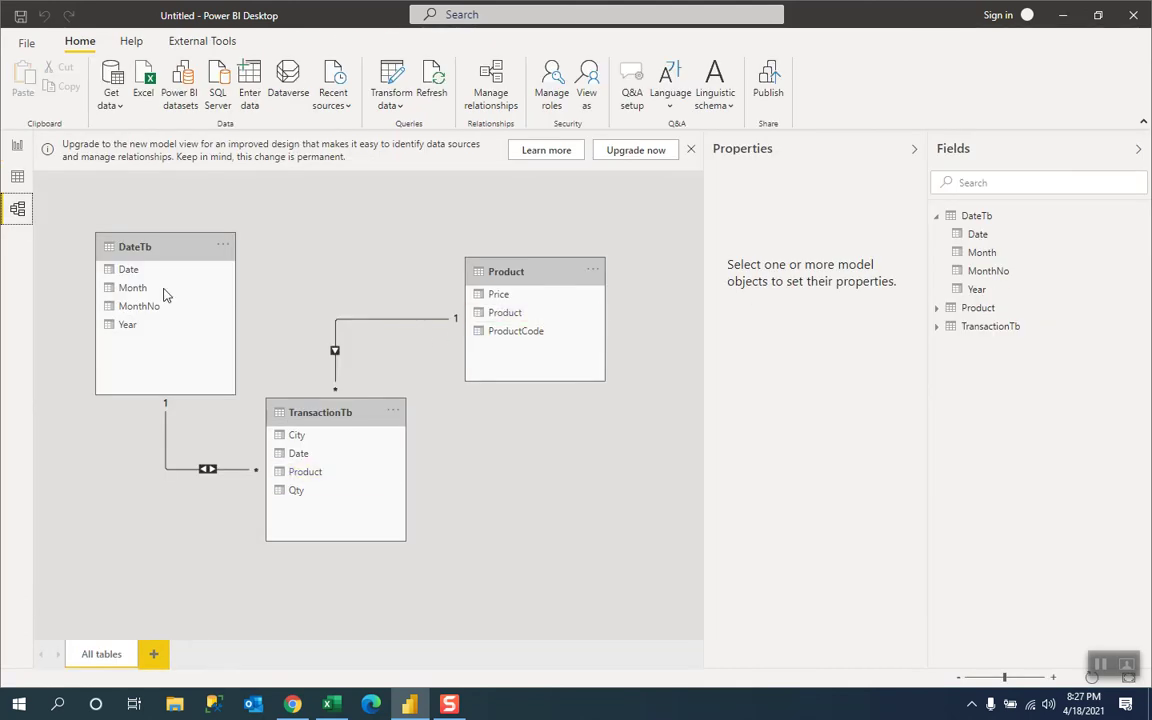
pyautogui.click(18, 180)
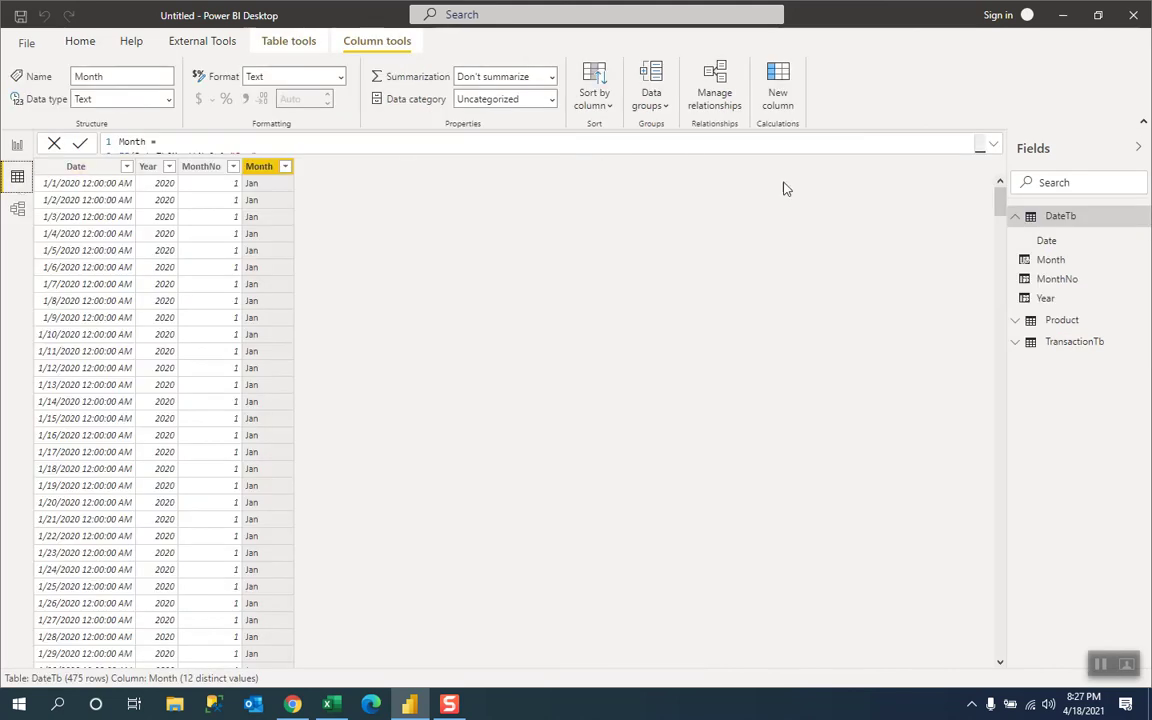
pyautogui.click(1015, 218)
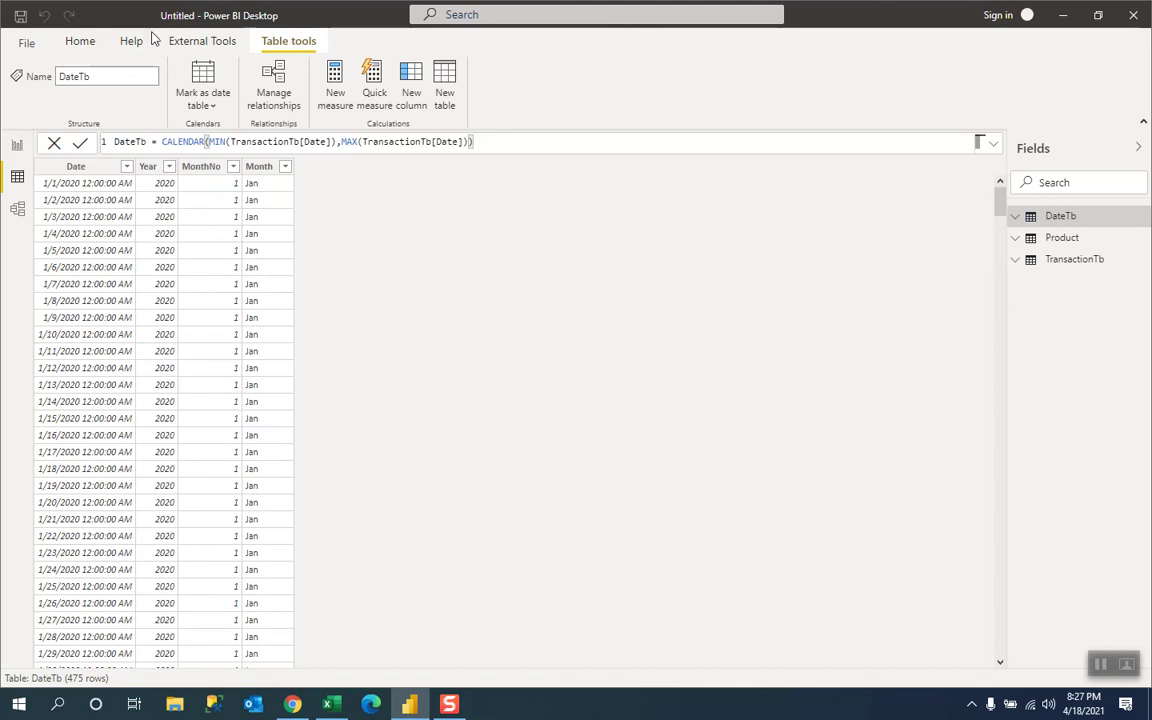
# Step: Create a blank table named Measures with manual data entry and load it into the model
pyautogui.click(80, 42)
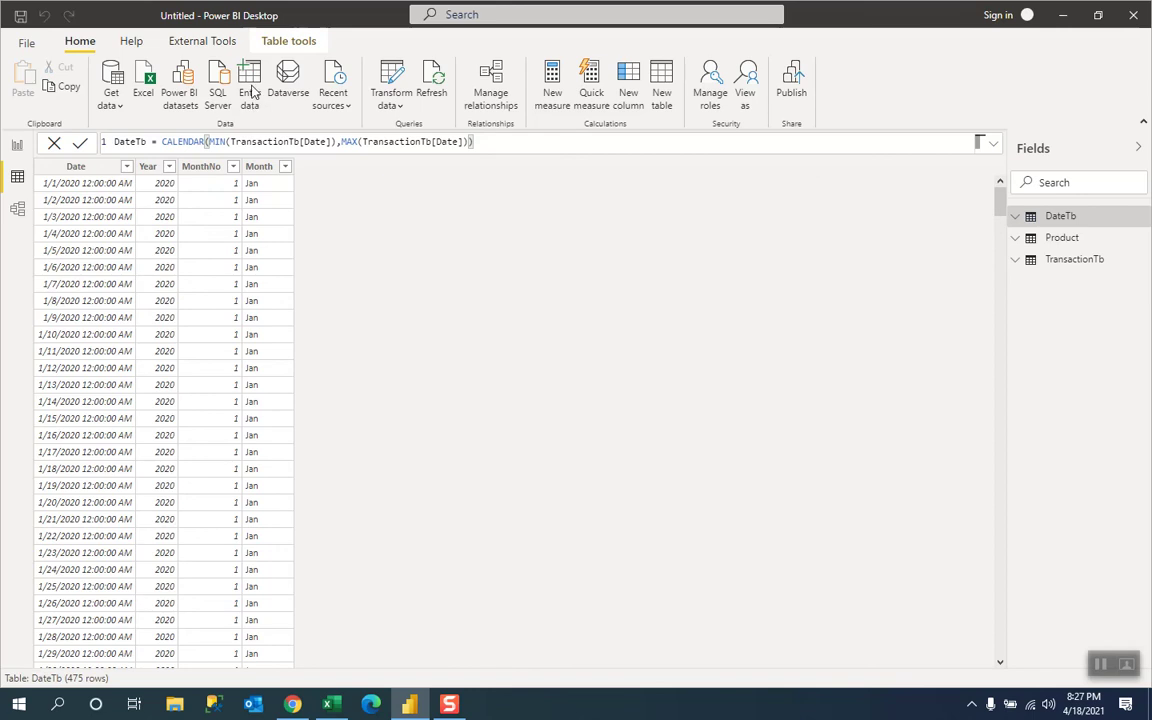
pyautogui.click(249, 96)
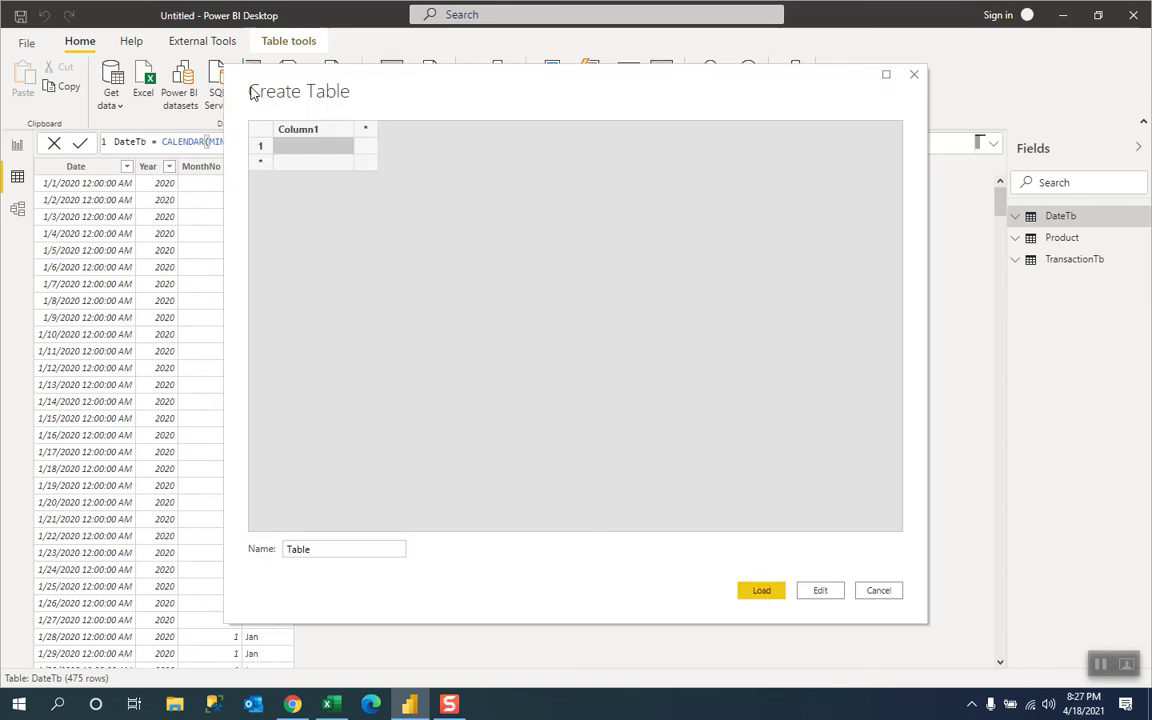
pyautogui.click(331, 549)
pyautogui.press('BackSpace')
pyautogui.press('BackSpace')
pyautogui.press('BackSpace')
pyautogui.press('BackSpace')
pyautogui.press('BackSpace')
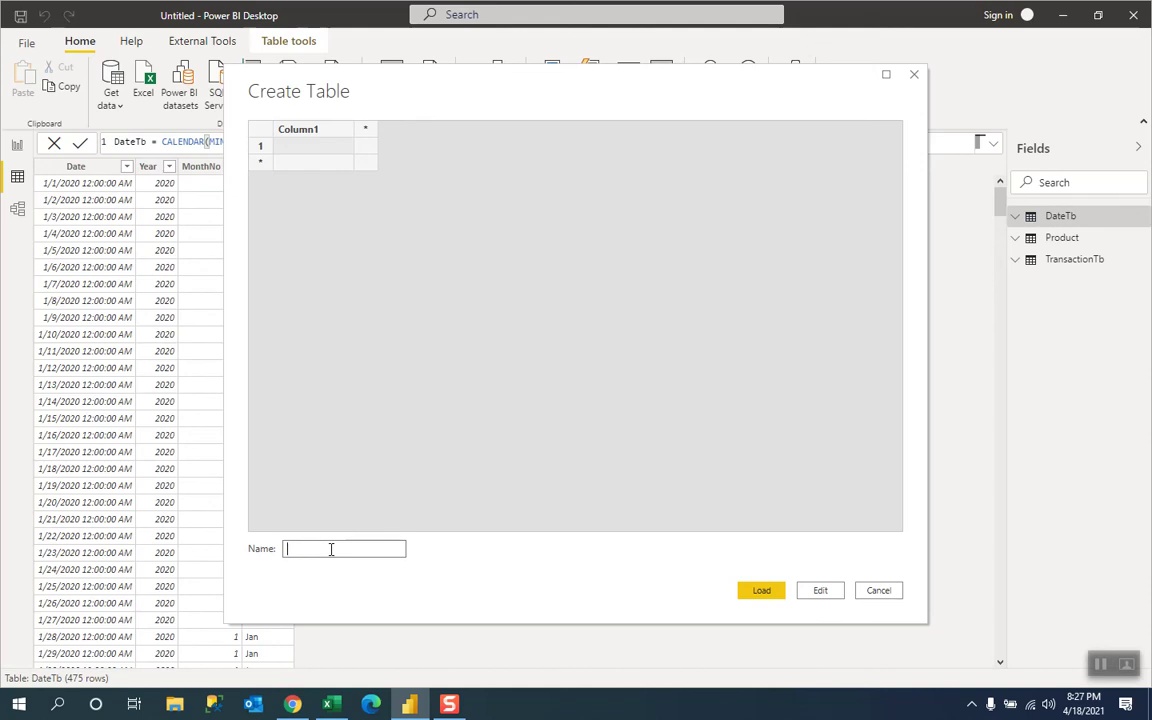
pyautogui.write('easures')
pyautogui.click(763, 591)
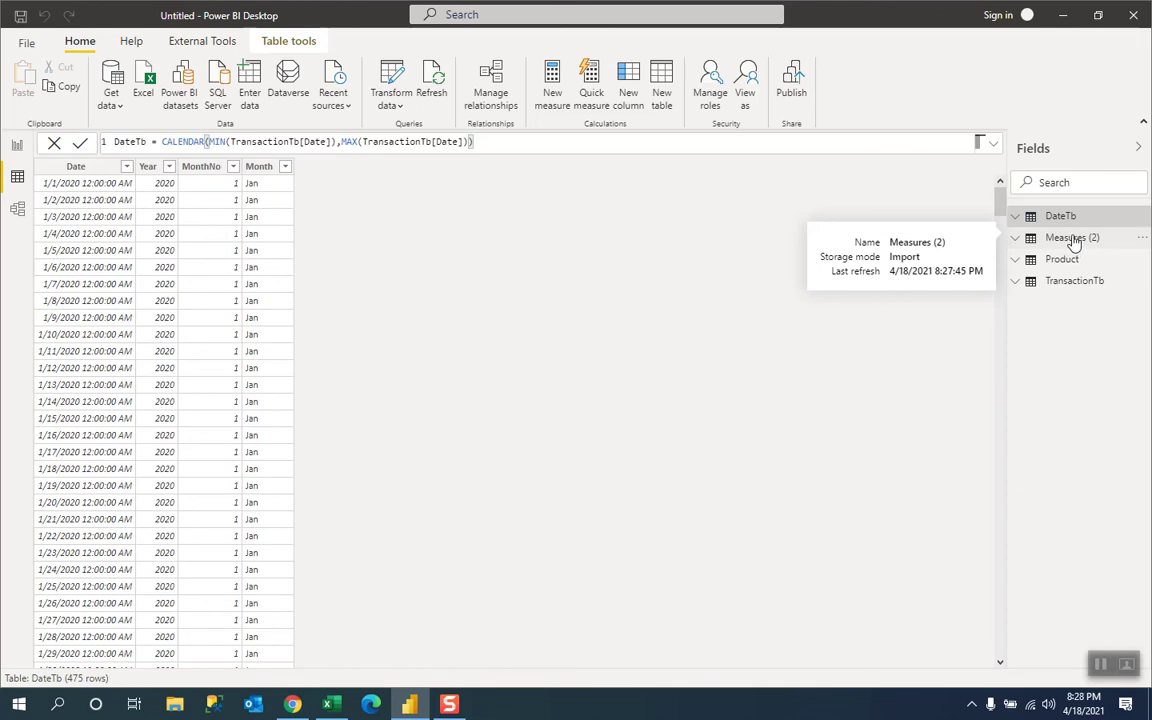
# Step: Start a new measure named Sales in the Measures (2) table
pyautogui.rightClick(1073, 243)
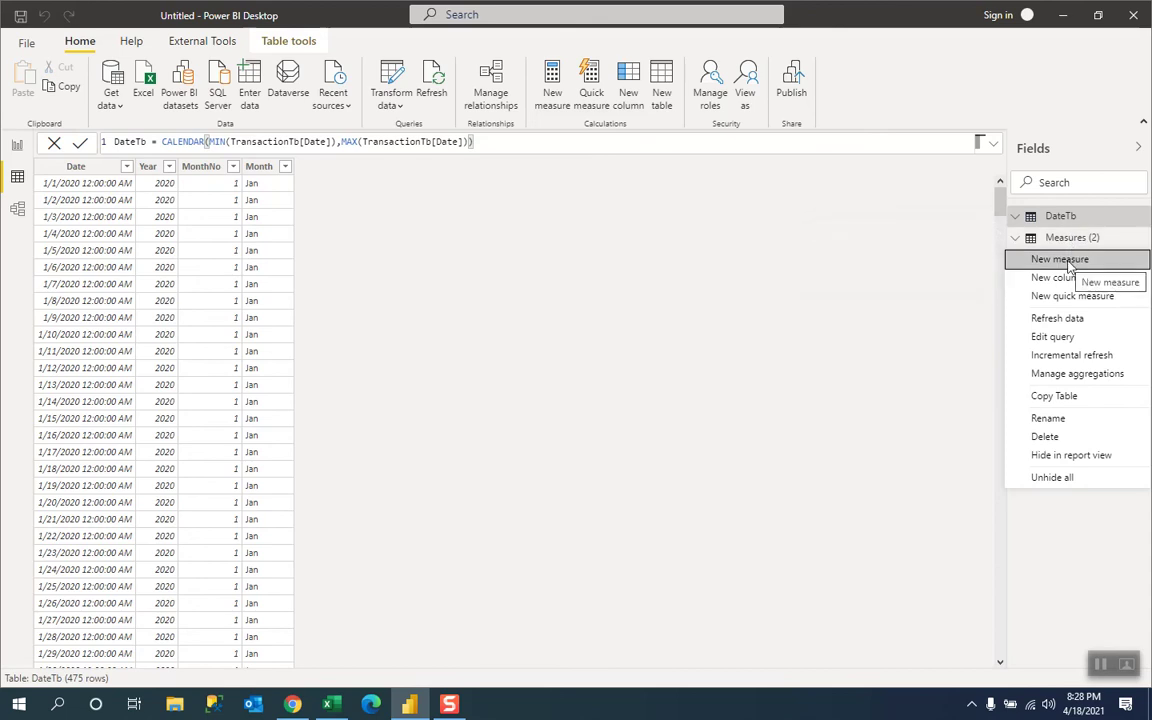
pyautogui.click(1068, 261)
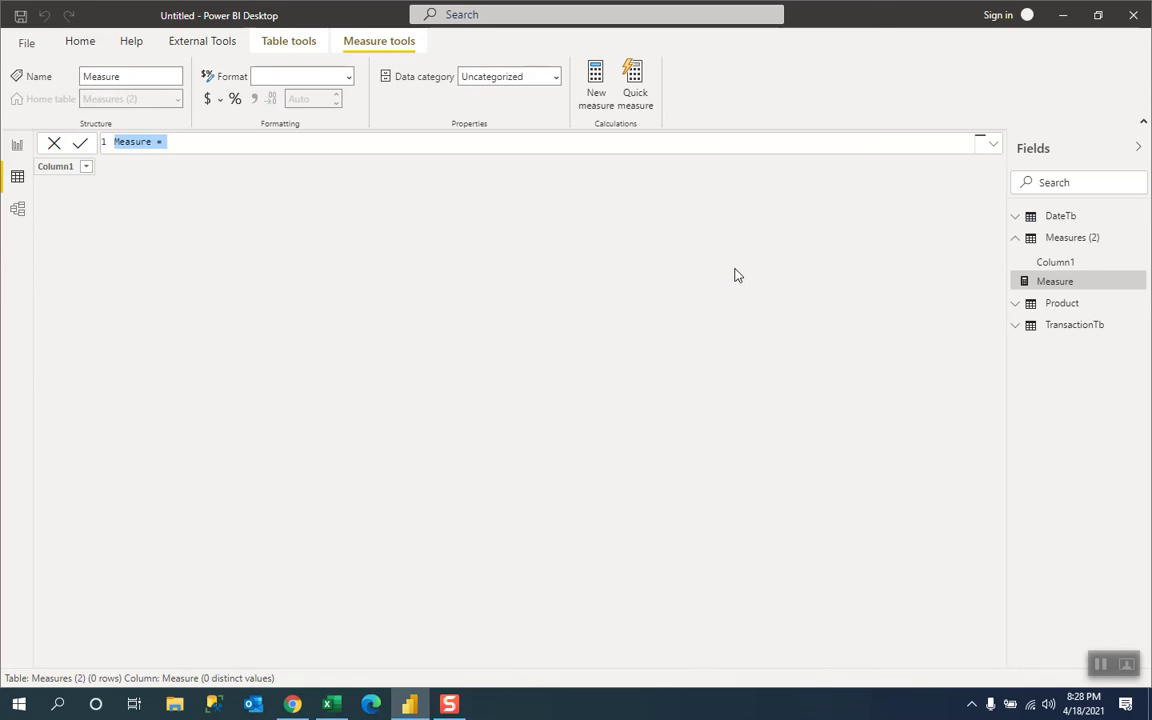
pyautogui.write('S')
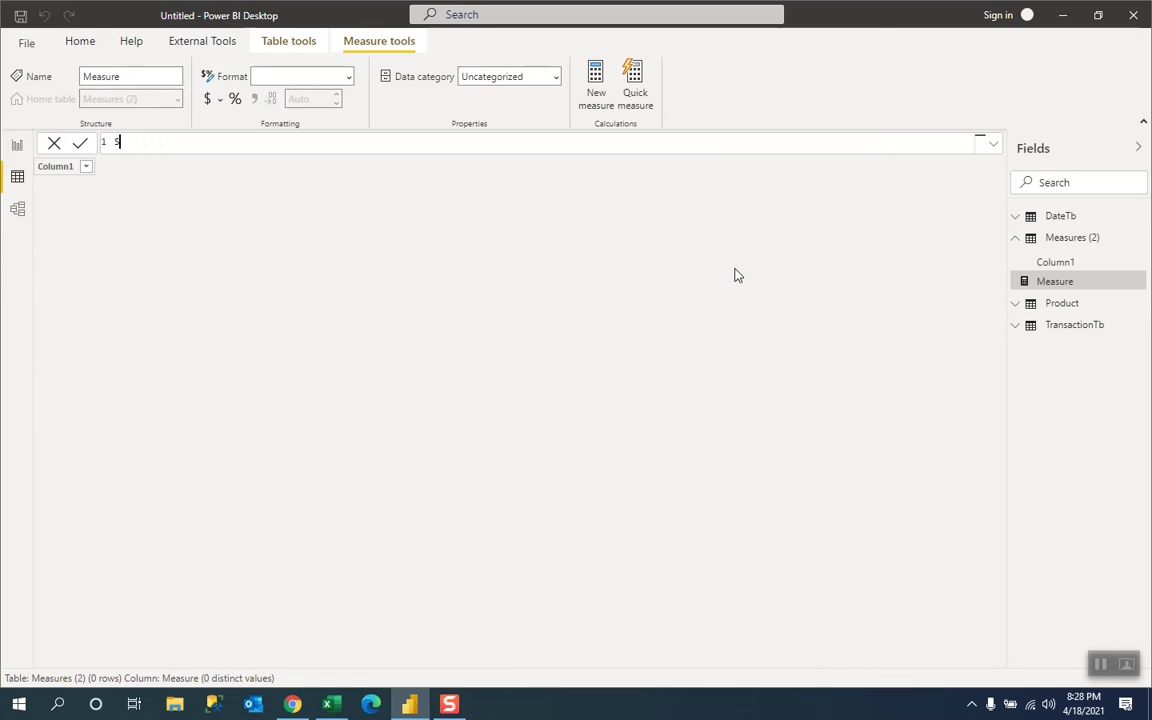
pyautogui.write('ales = cal')
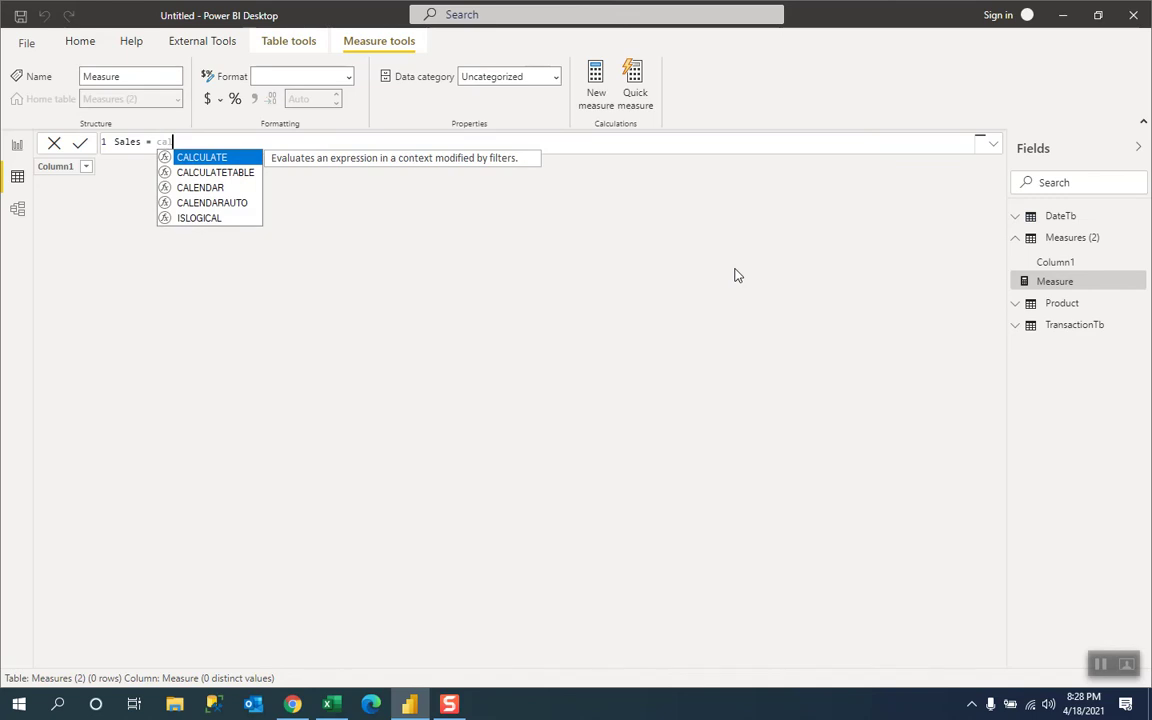
pyautogui.press('Tab')
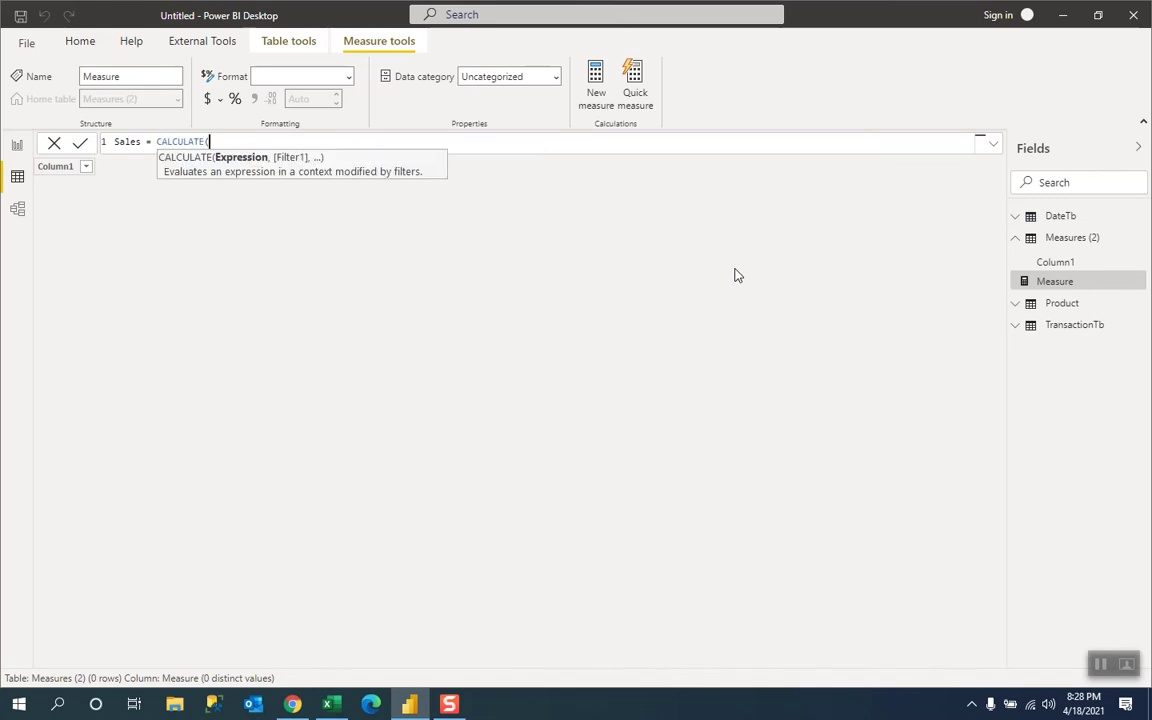
pyautogui.press('BackSpace')
pyautogui.press('BackSpace')
pyautogui.press('BackSpace')
pyautogui.press('BackSpace')
pyautogui.press('BackSpace')
pyautogui.press('BackSpace')
pyautogui.press('BackSpace')
pyautogui.press('BackSpace')
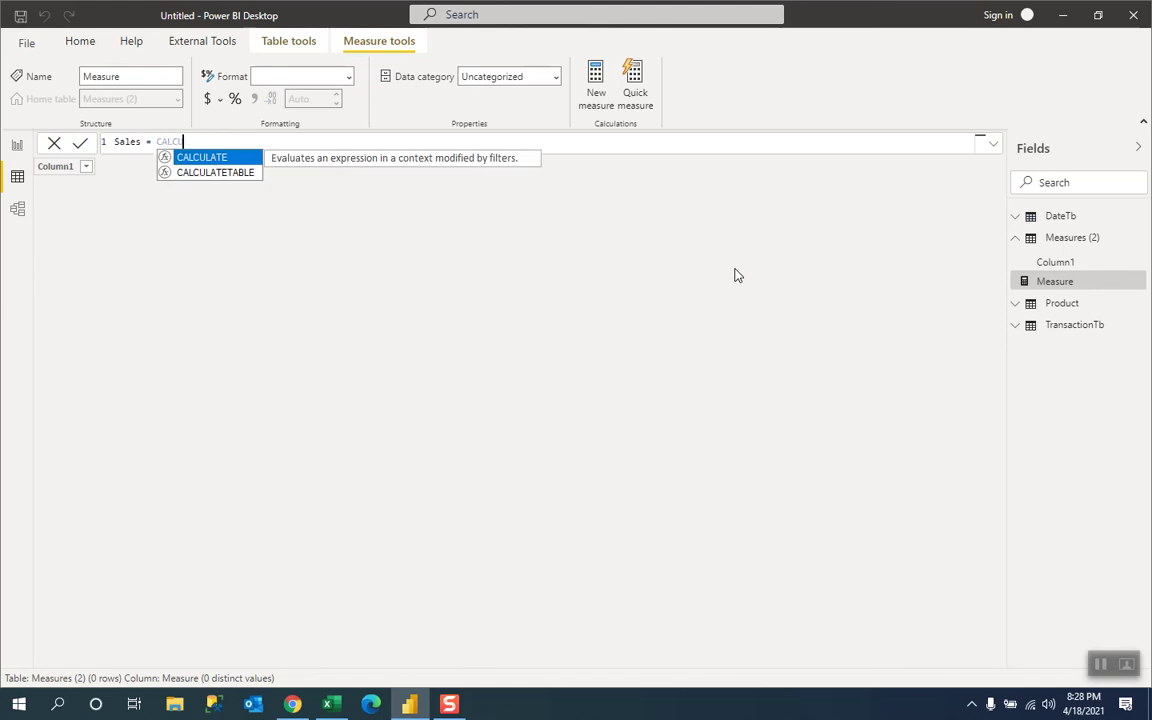
pyautogui.press('BackSpace')
pyautogui.press('BackSpace')
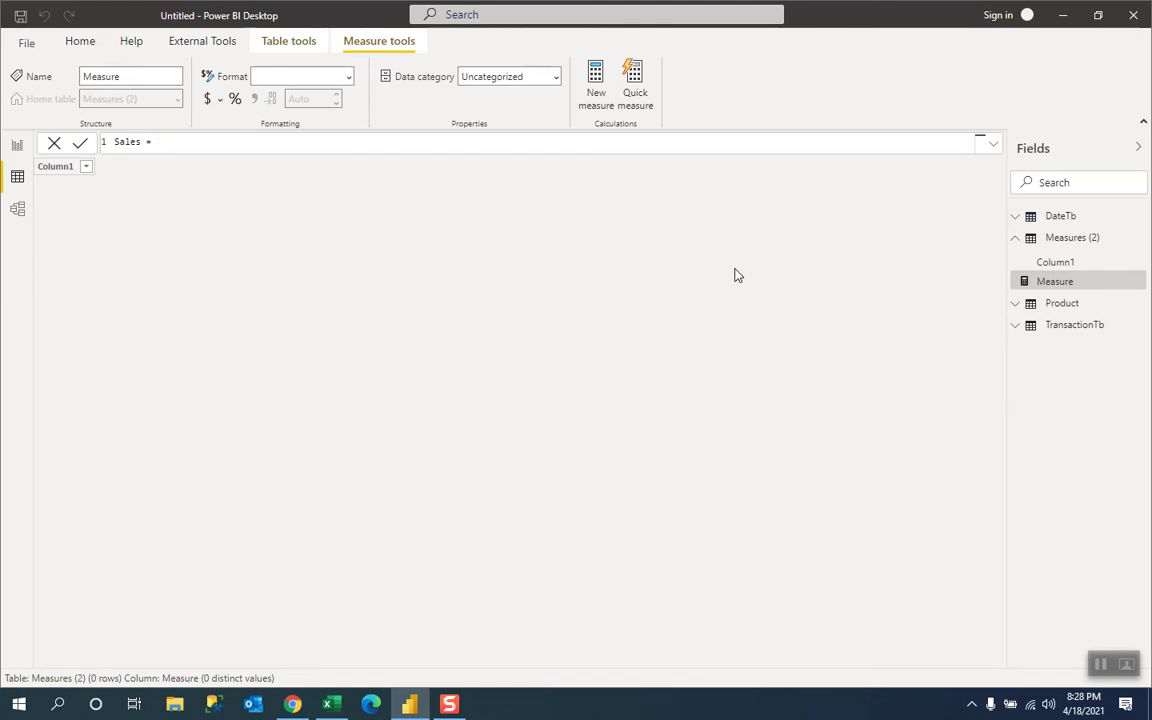
# Step: Begin the Sales formula with SUMX over the TransactionTb table, using TransactionTb[Qty] as the first factor of the expression
pyautogui.write('s')
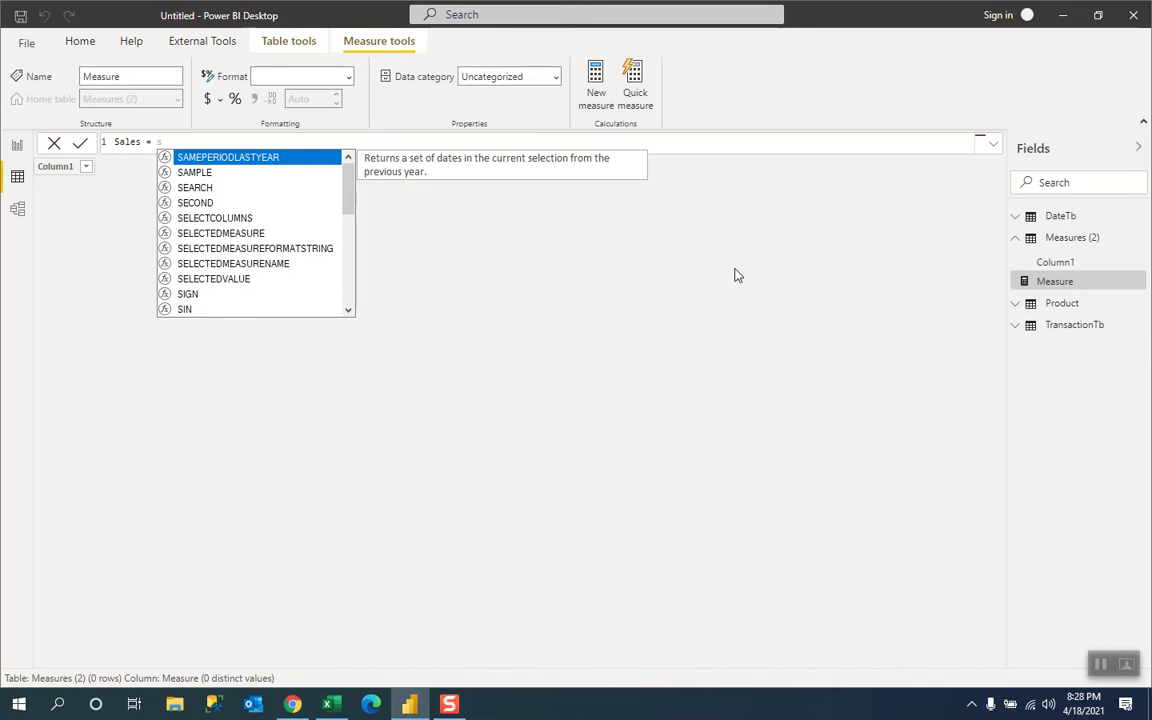
pyautogui.write('umx')
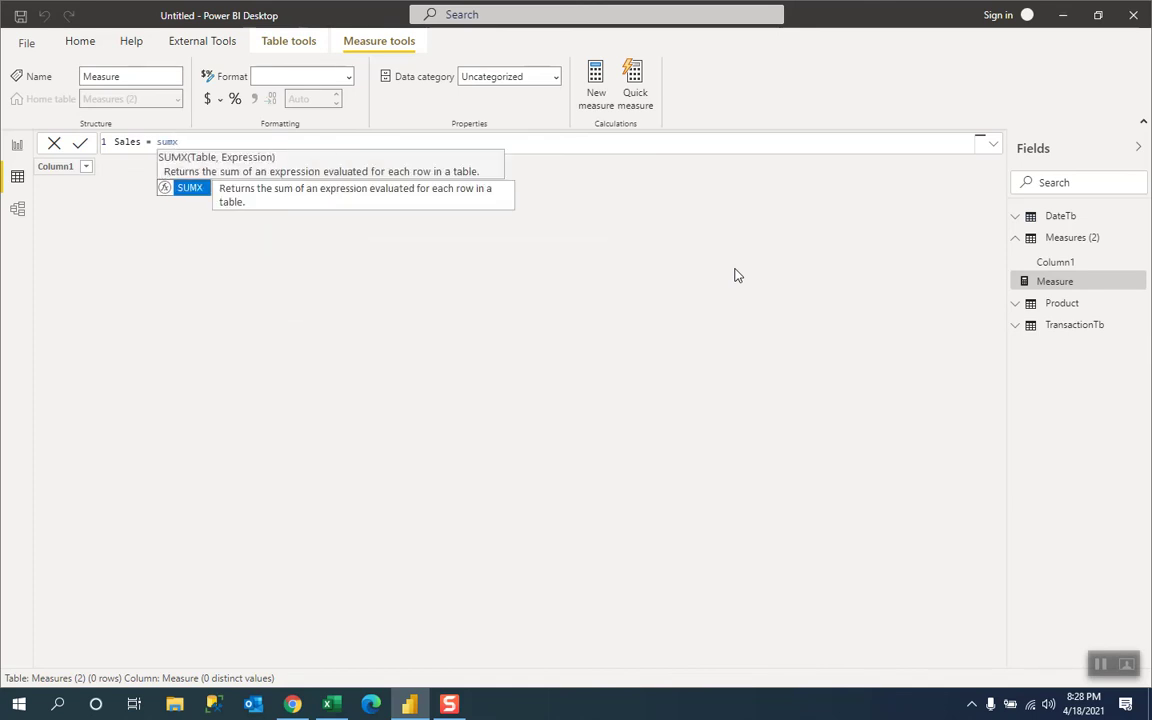
pyautogui.press('Tab')
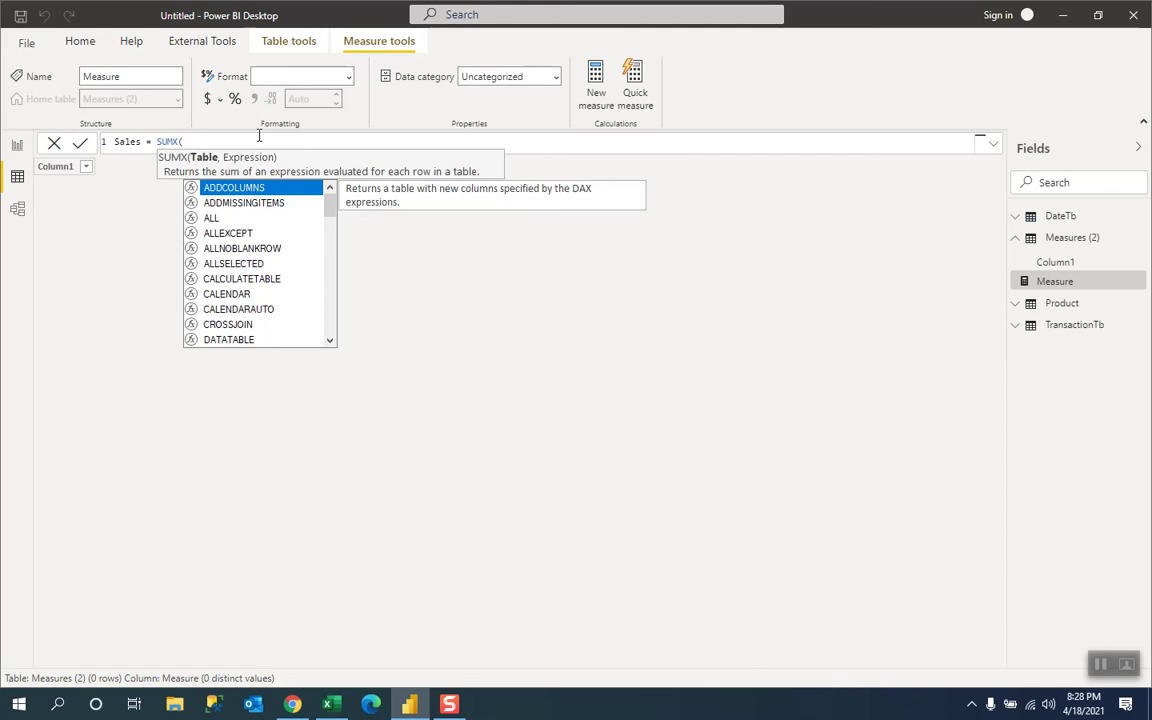
pyautogui.write('tra')
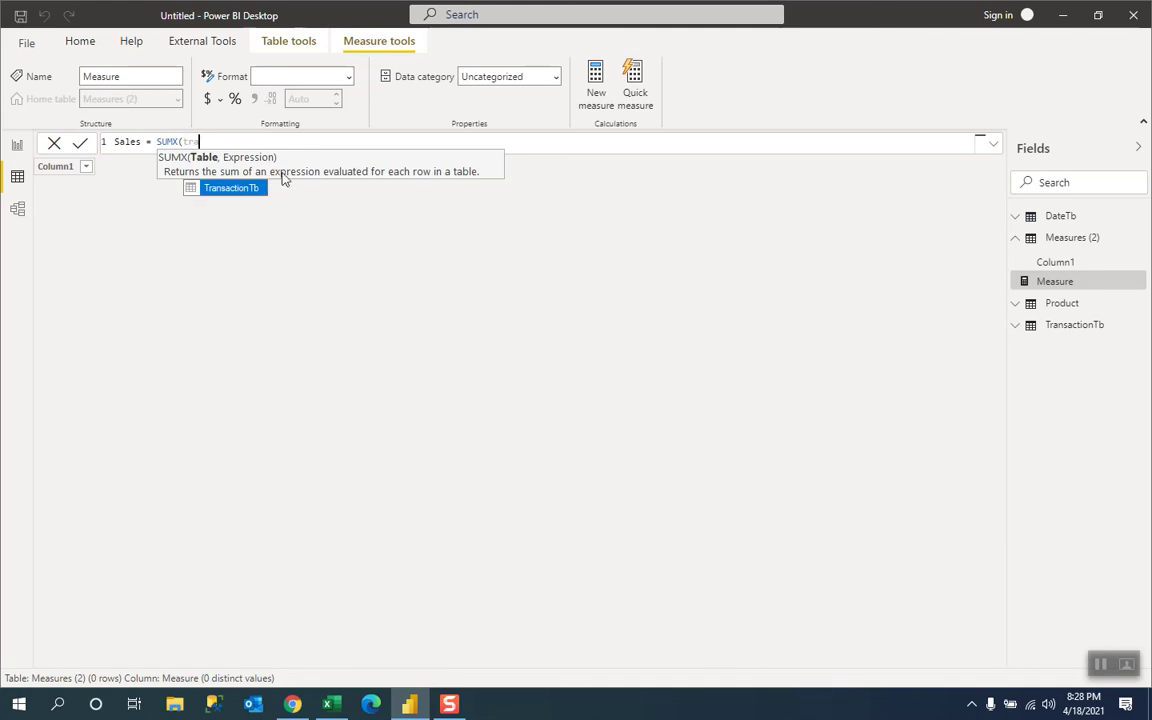
pyautogui.click(244, 190)
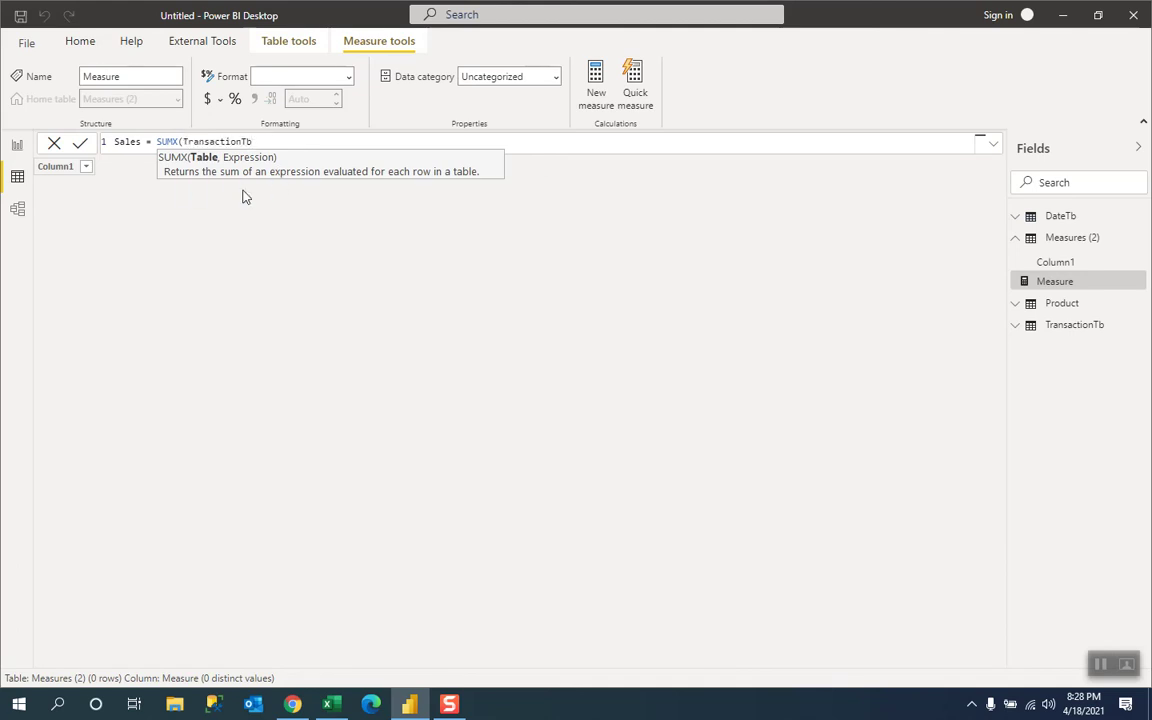
pyautogui.write(',')
pyautogui.press('BackSpace')
pyautogui.write('tra')
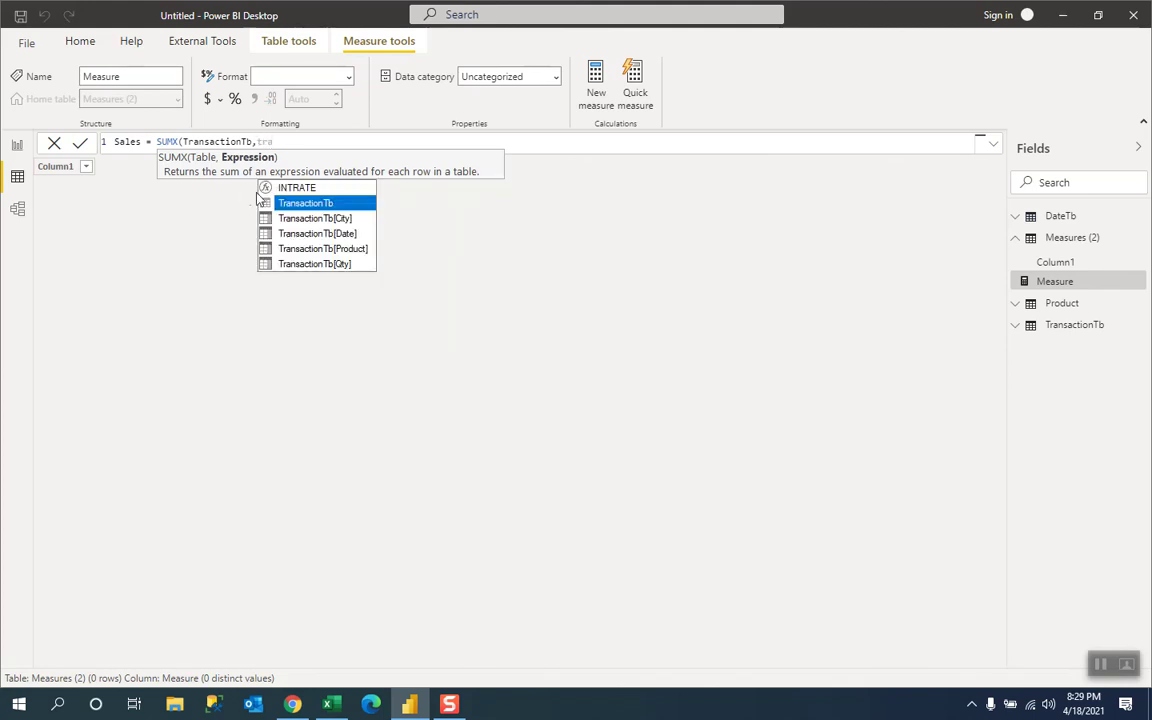
pyautogui.click(303, 266)
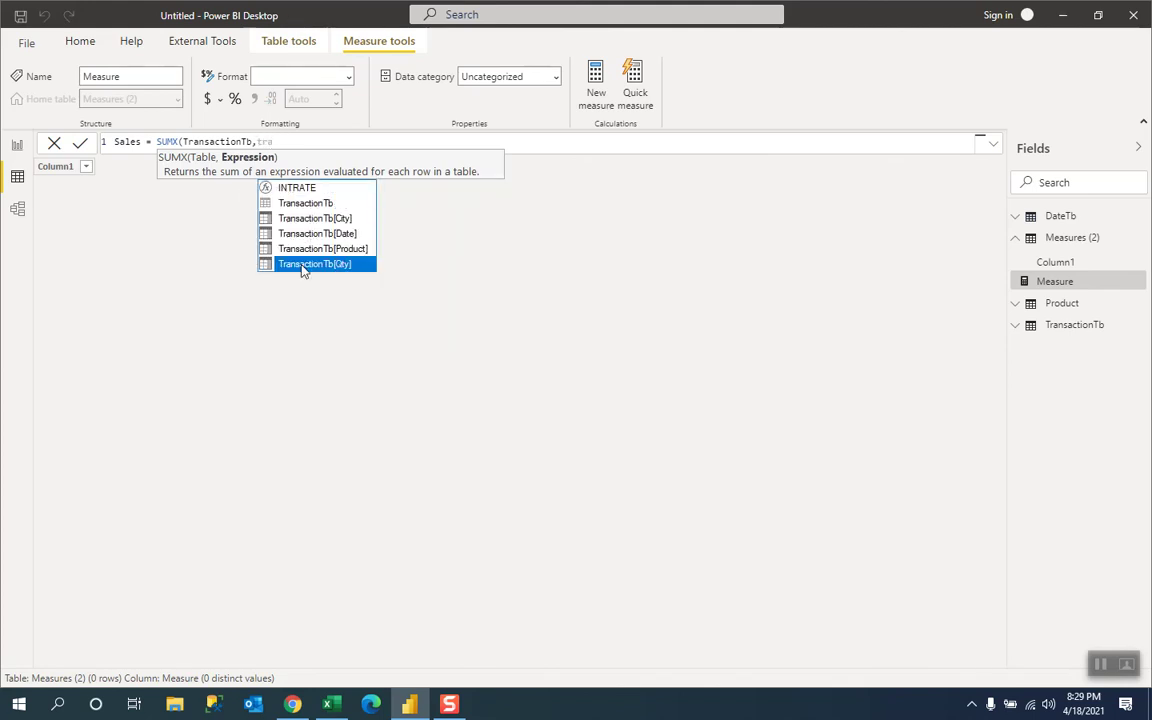
pyautogui.click(303, 266)
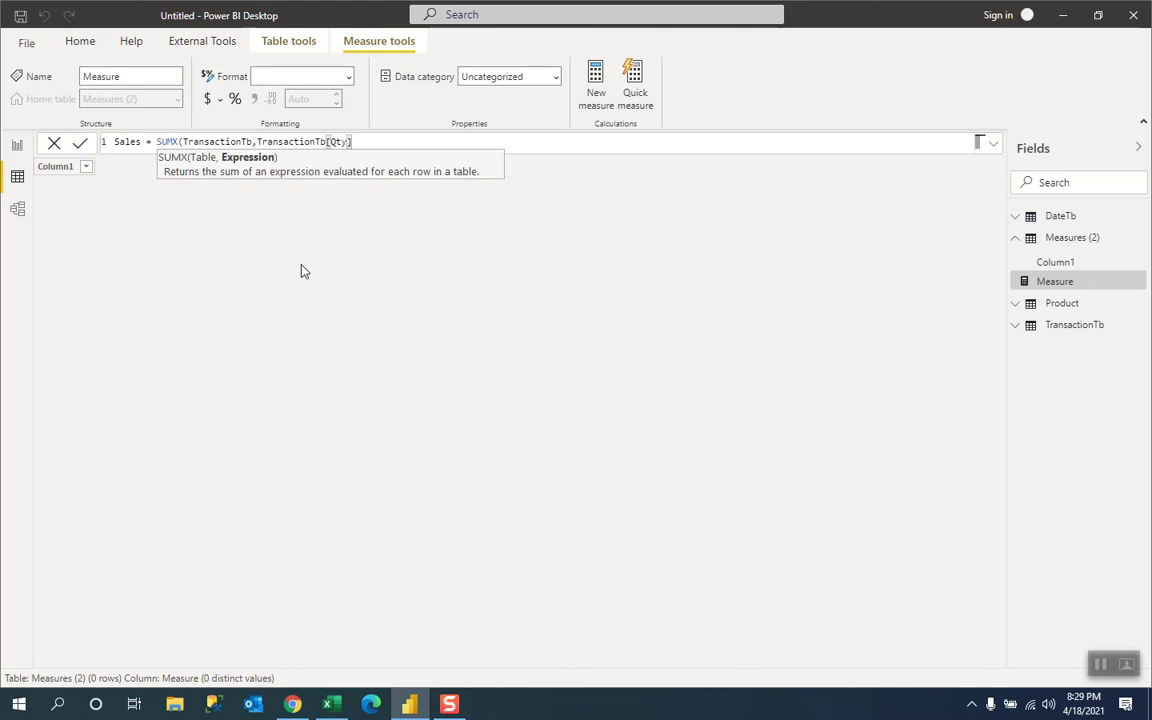
# Step: Multiply the quantity by RELATED('Product'[Price]), close the SUMX expression and commit the Sales measure
pyautogui.write('*')
pyautogui.write('rel')
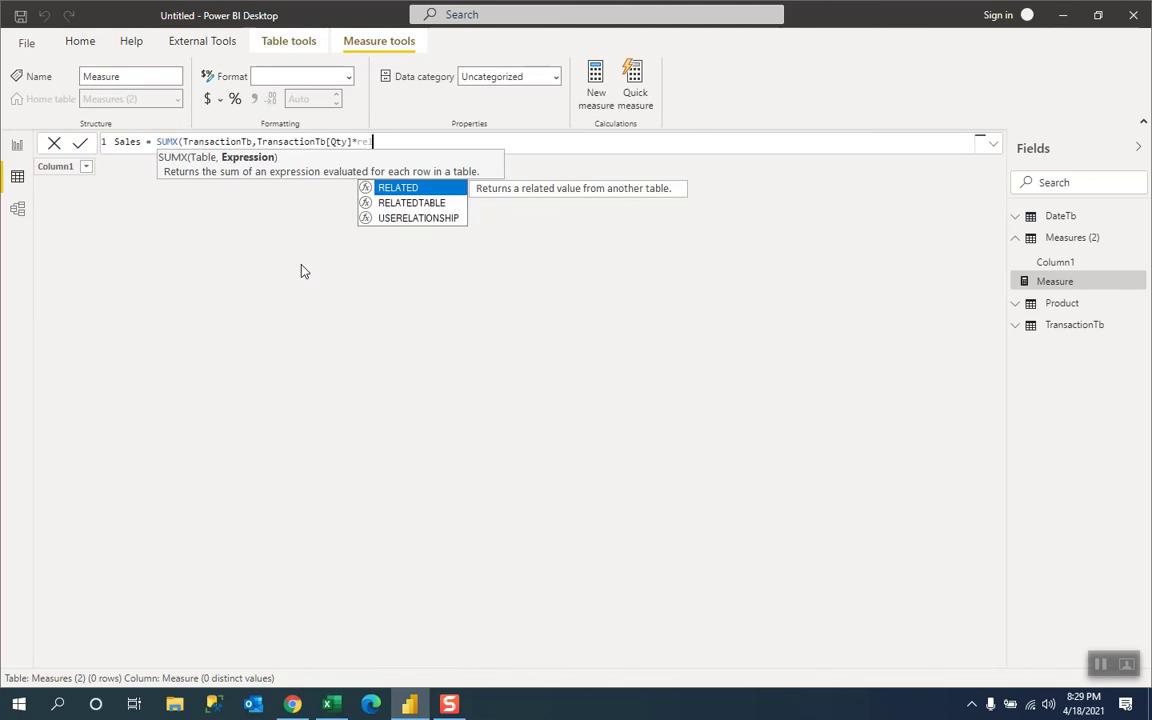
pyautogui.click(419, 189)
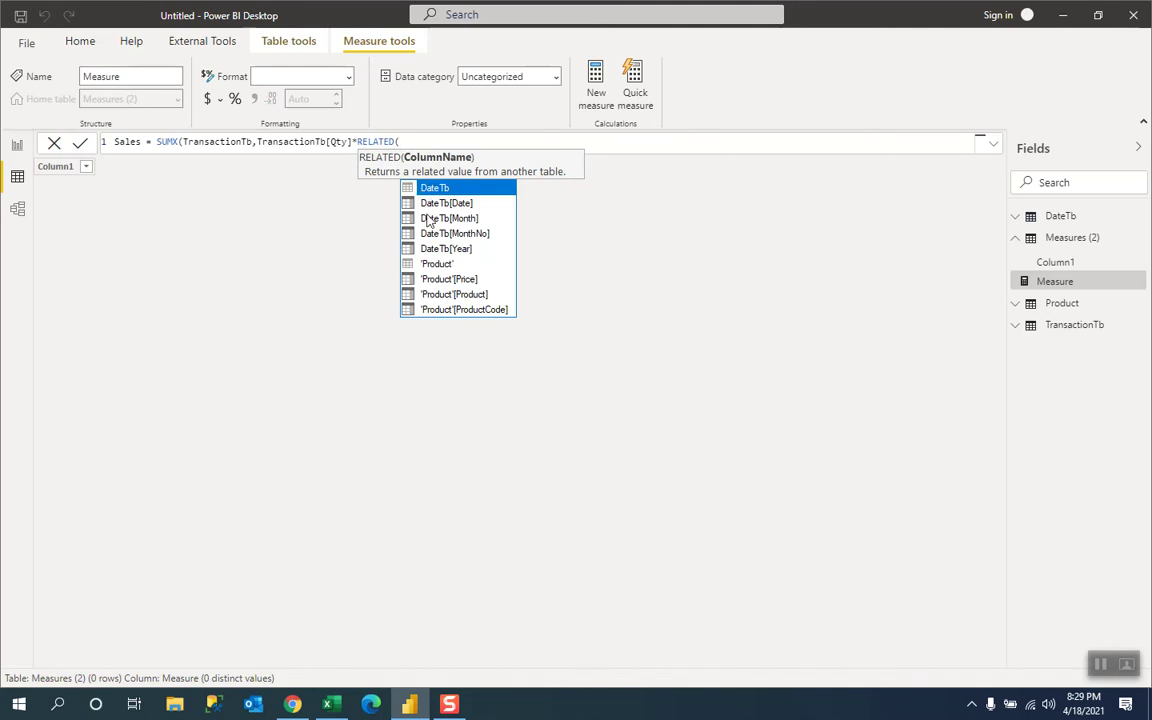
pyautogui.click(450, 279)
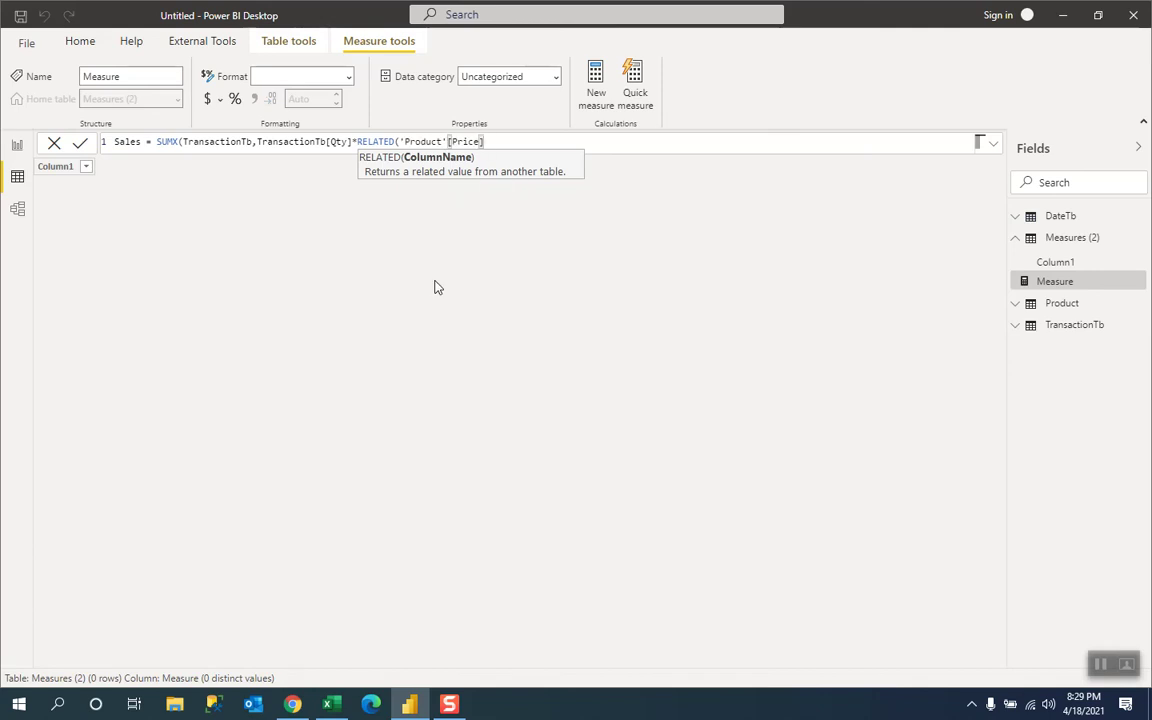
pyautogui.write(')')
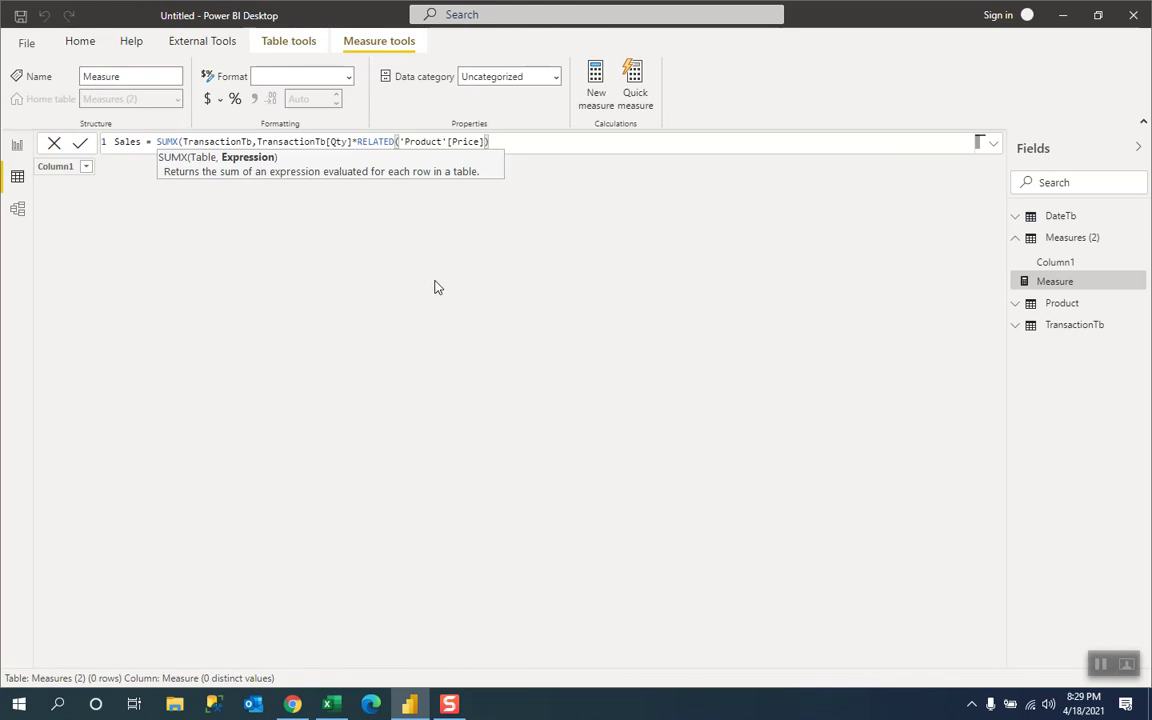
pyautogui.write(')')
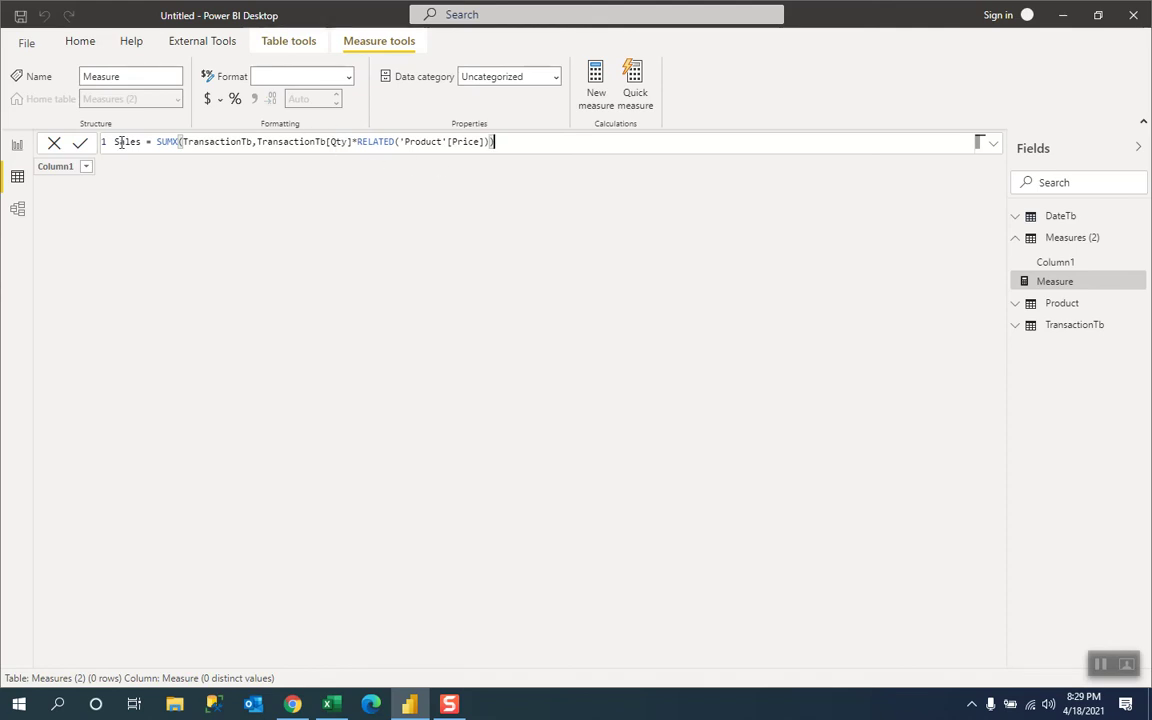
pyautogui.click(81, 143)
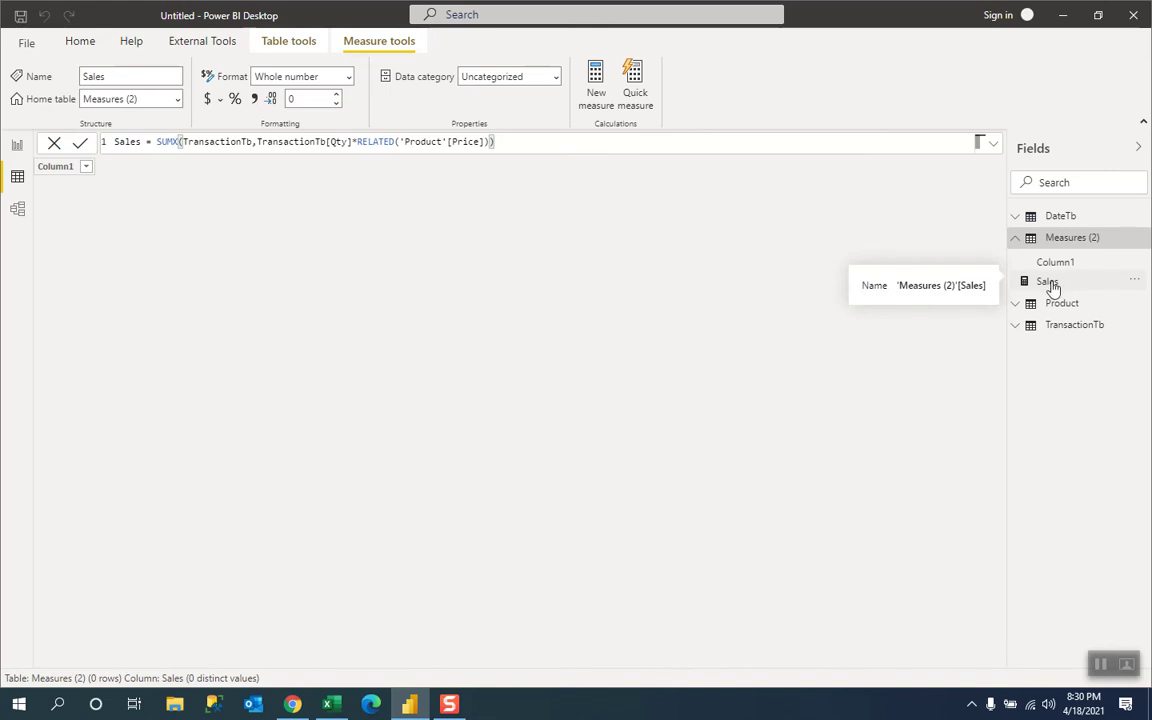
# Step: Add the Sales measure to the values of the Month and Qty table visual on the report page
pyautogui.click(17, 147)
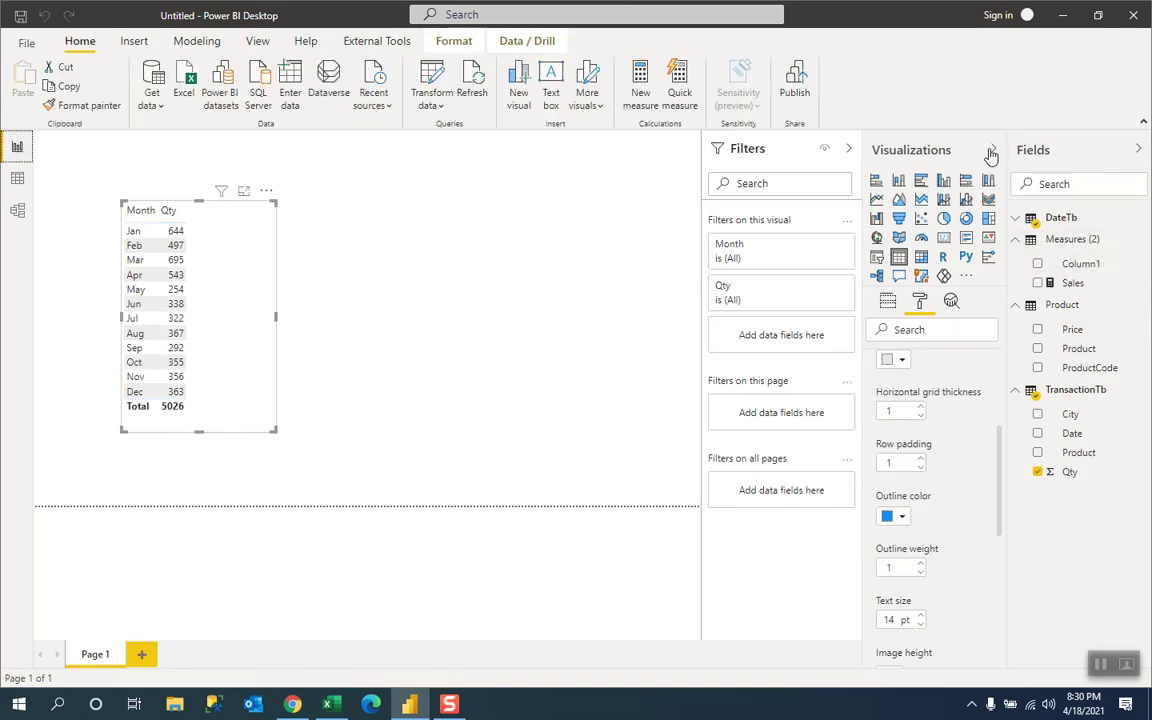
pyautogui.click(887, 307)
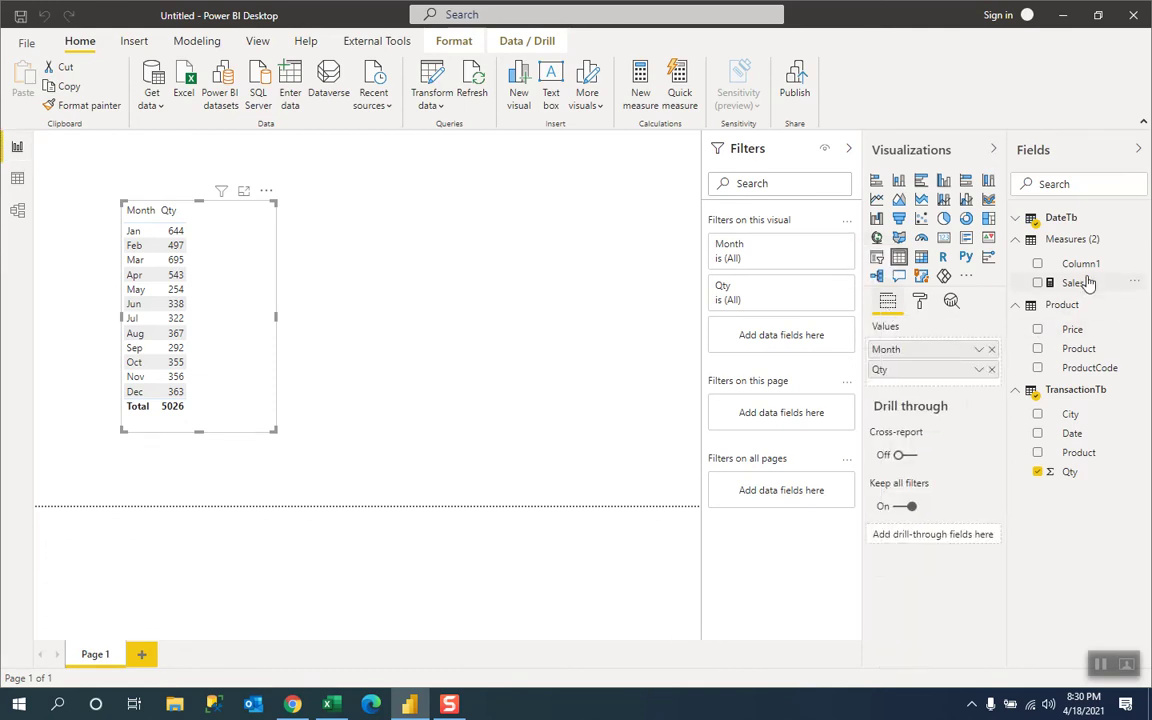
pyautogui.moveTo(1080, 287); pyautogui.dragTo(978, 386)
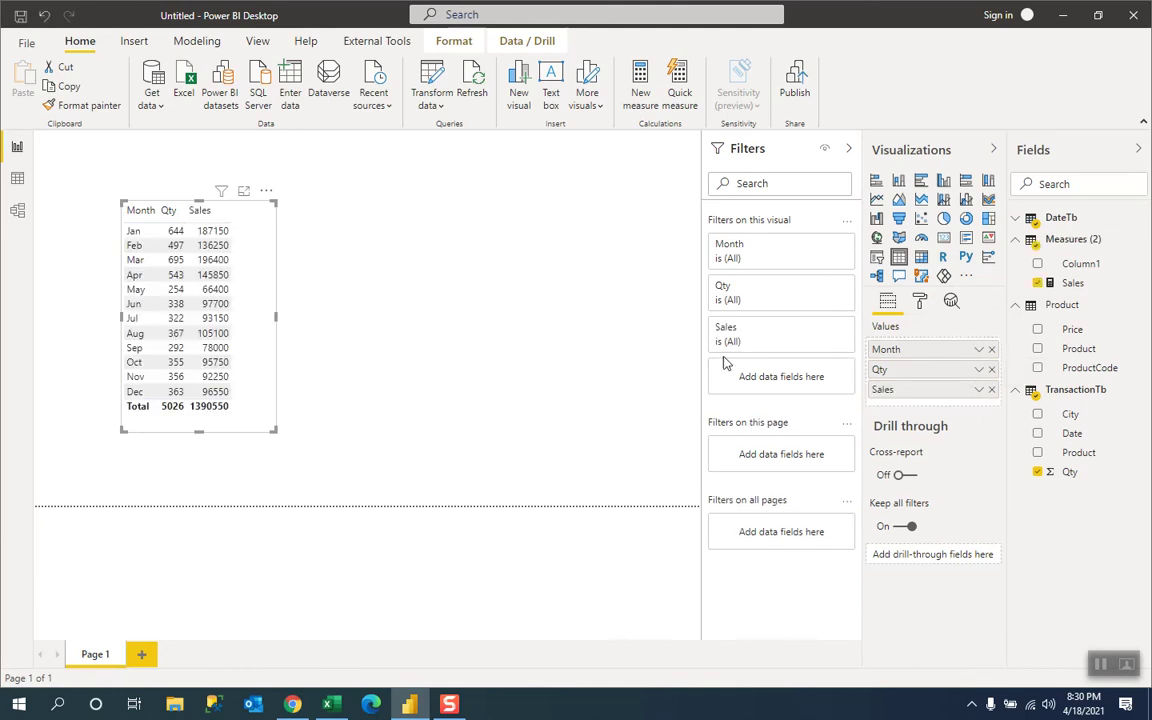